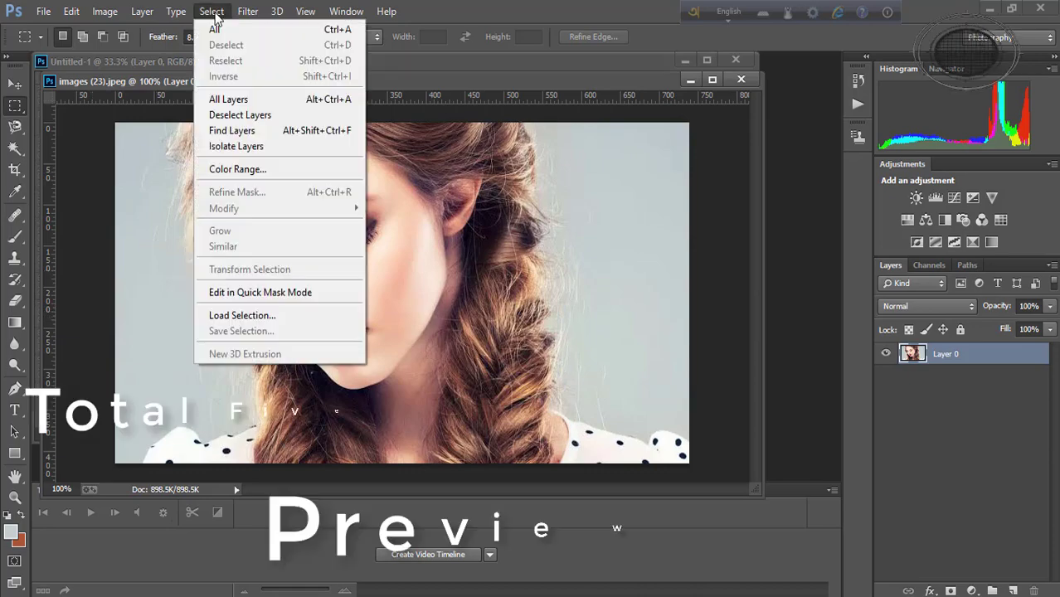
Select the grey background with Color Range, then invert the selection onto the woman.
{"action": "left_click", "coordinate": [241, 166]}
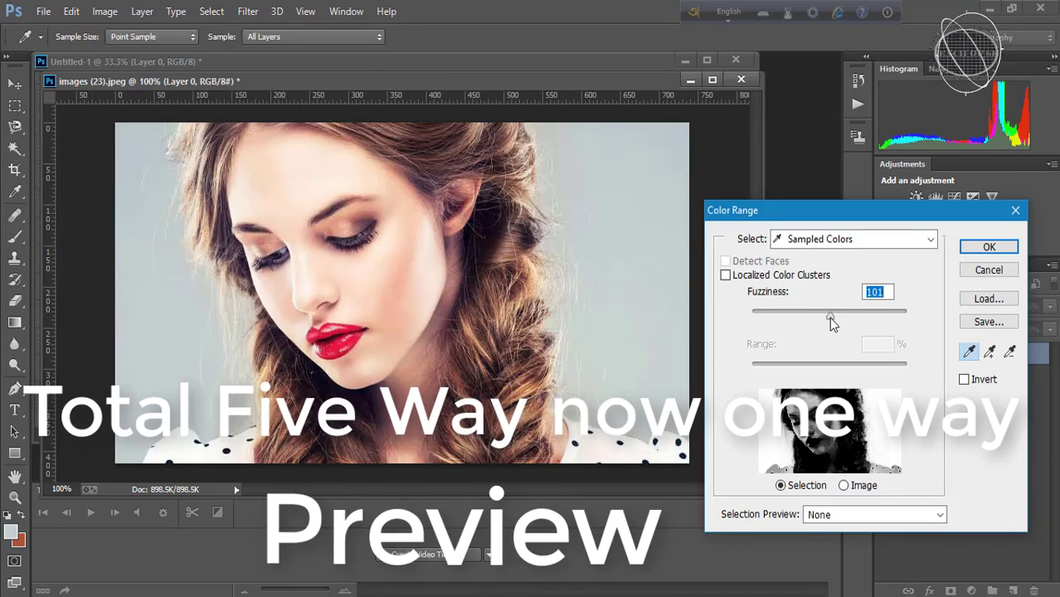
{"action": "left_click", "coordinate": [989, 247]}
{"action": "left_click", "coordinate": [211, 11]}
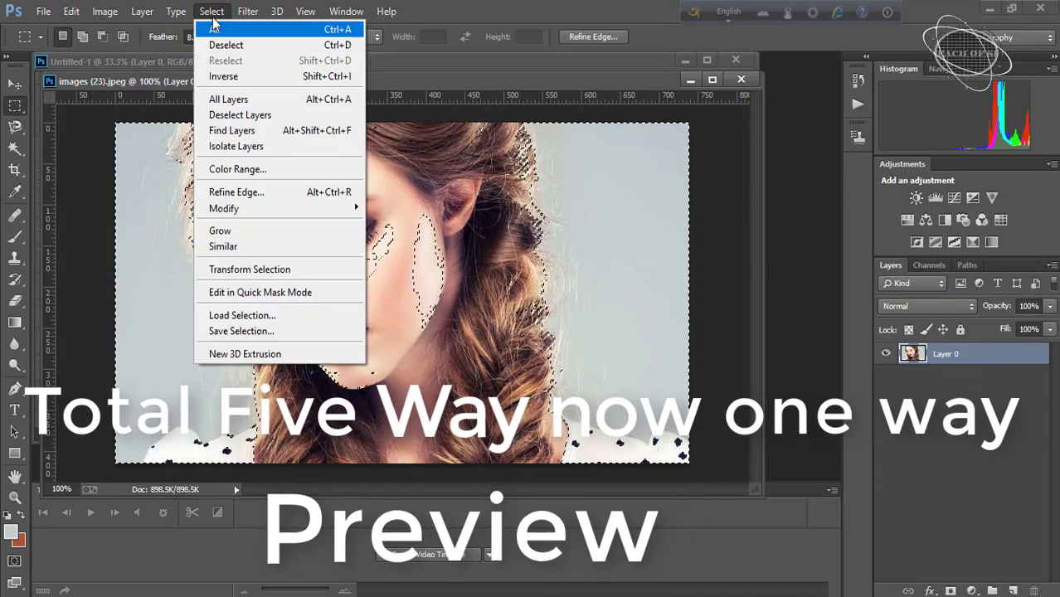
{"action": "left_click", "coordinate": [223, 76]}
Refine Edge (smart radius 1.4, smooth 4, feather 0.9, contrast 5) to a new masked layer, then reposition it.
{"action": "left_click", "coordinate": [211, 11]}
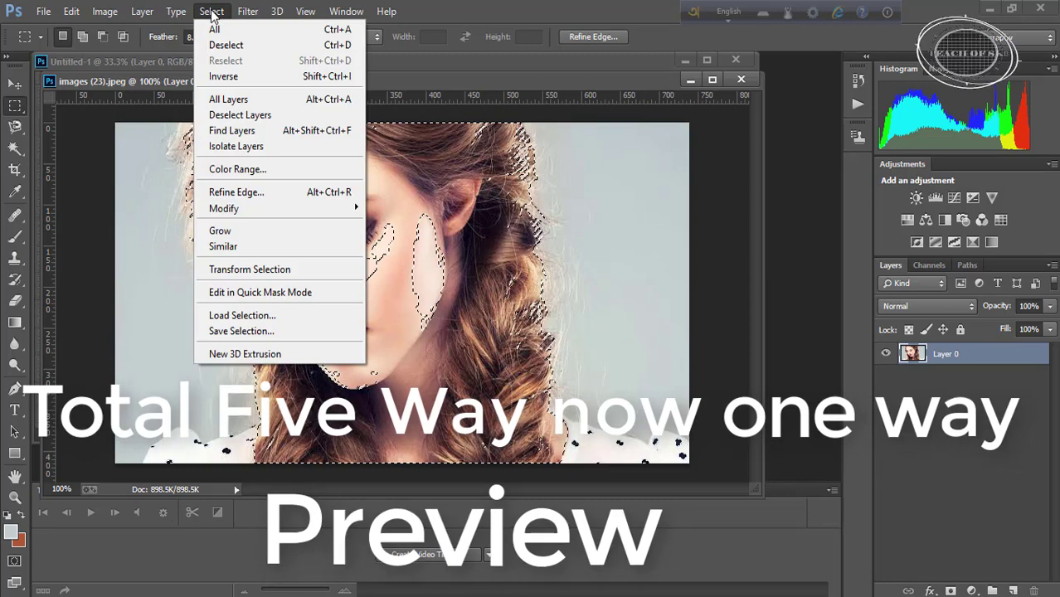
{"action": "left_click", "coordinate": [266, 193]}
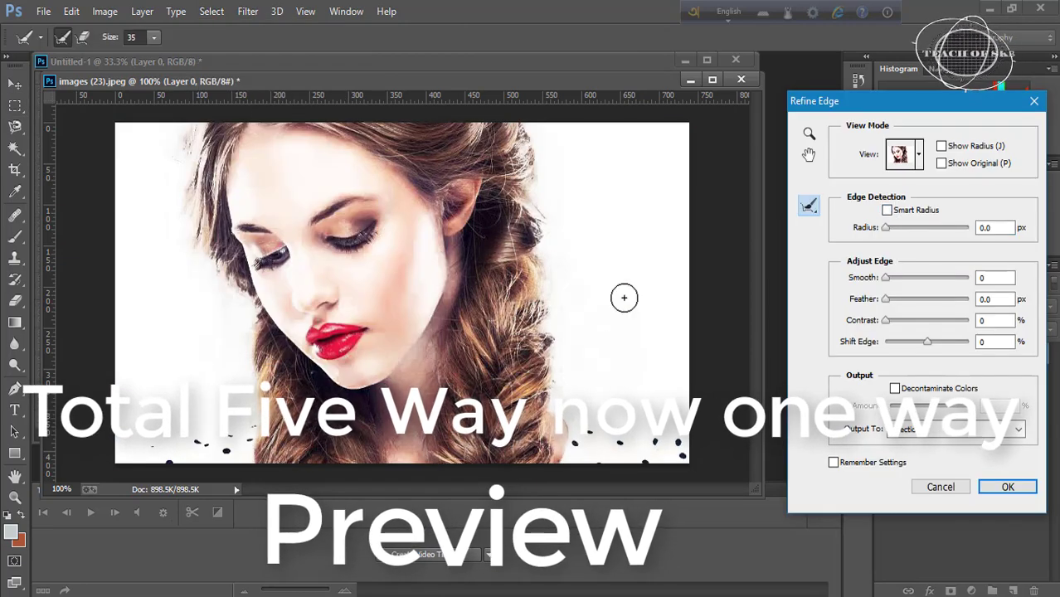
{"action": "left_click", "coordinate": [887, 210]}
{"action": "left_click_drag", "start_coordinate": [886, 227], "coordinate": [891, 227]}
{"action": "left_click_drag", "start_coordinate": [886, 277], "coordinate": [889, 298]}
{"action": "left_click_drag", "start_coordinate": [885, 320], "coordinate": [890, 320]}
{"action": "type", "text": "5"}
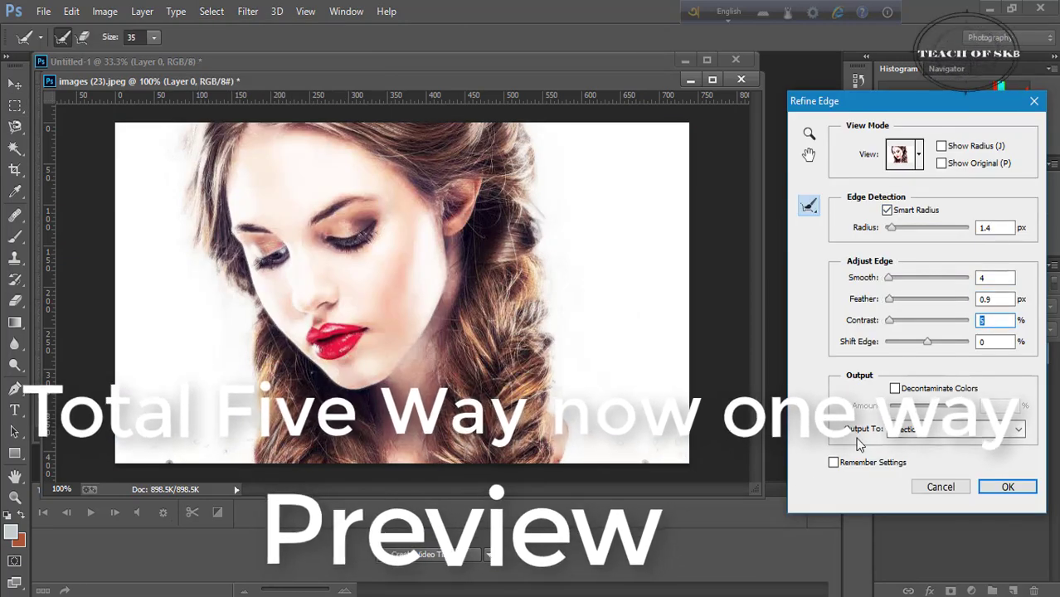
{"action": "left_click", "coordinate": [954, 429]}
{"action": "left_click", "coordinate": [924, 471]}
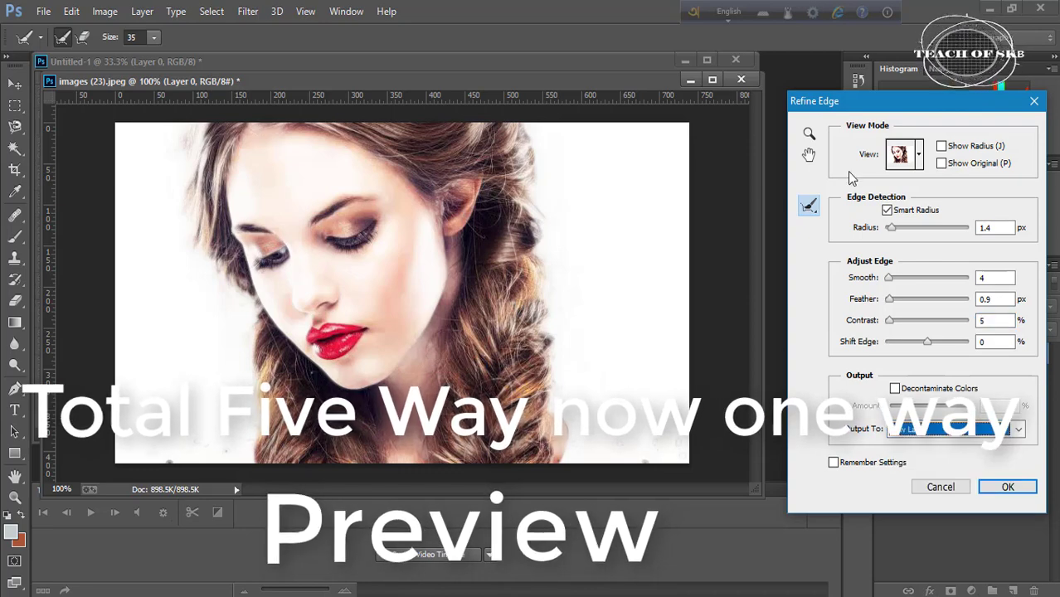
{"action": "left_click", "coordinate": [1008, 487]}
{"action": "left_click", "coordinate": [14, 84]}
{"action": "mouse_move", "coordinate": [404, 338]}
{"action": "left_mouse_down"}
{"action": "mouse_move", "coordinate": [507, 312]}
{"action": "mouse_move", "coordinate": [383, 308]}
{"action": "left_mouse_up"}
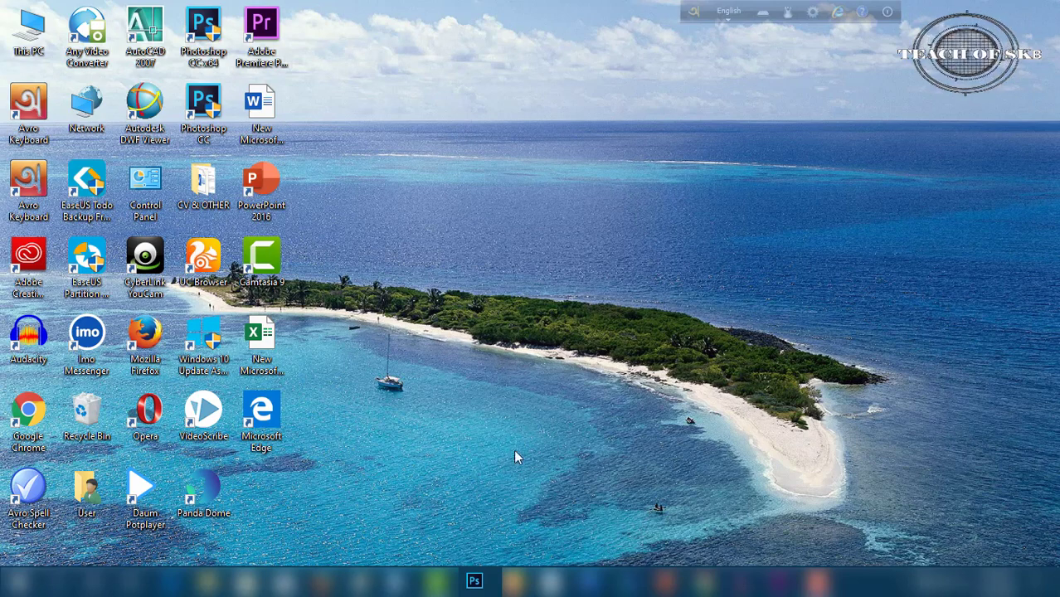
Launch Photoshop from its taskbar icon and wait for the empty workspace to load.
{"action": "left_click", "coordinate": [476, 582]}
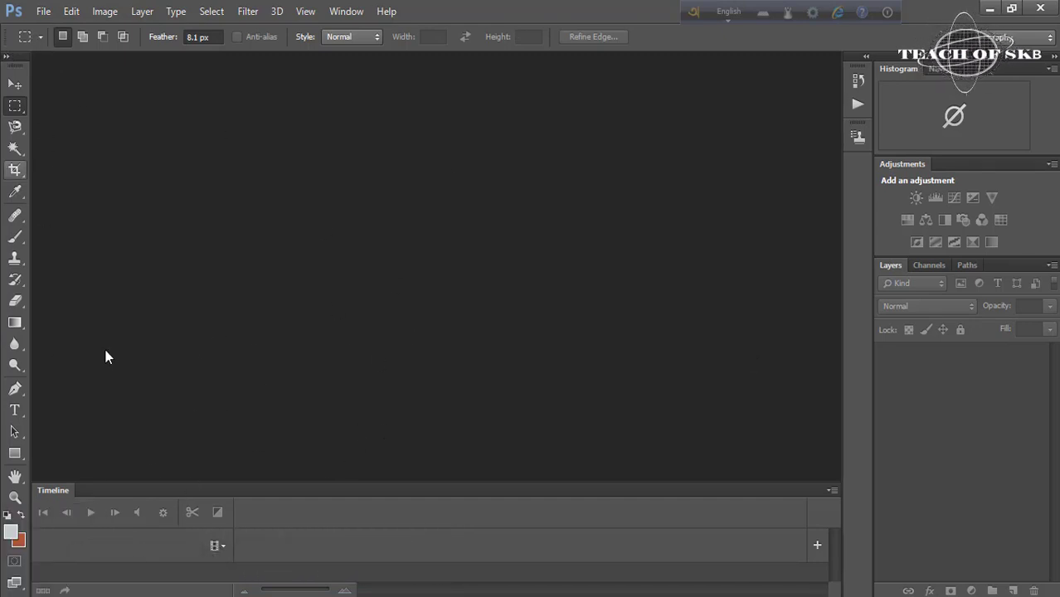
Start a new document set to 1920×1080 px, 72 ppi, with white background contents.
{"action": "left_click", "coordinate": [43, 14]}
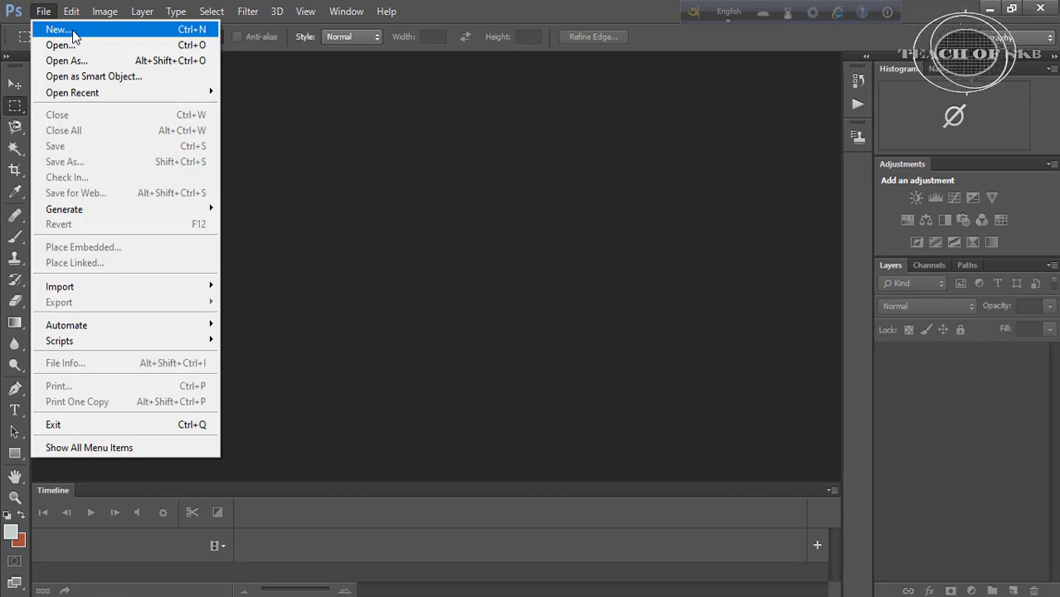
{"action": "left_click", "coordinate": [74, 34]}
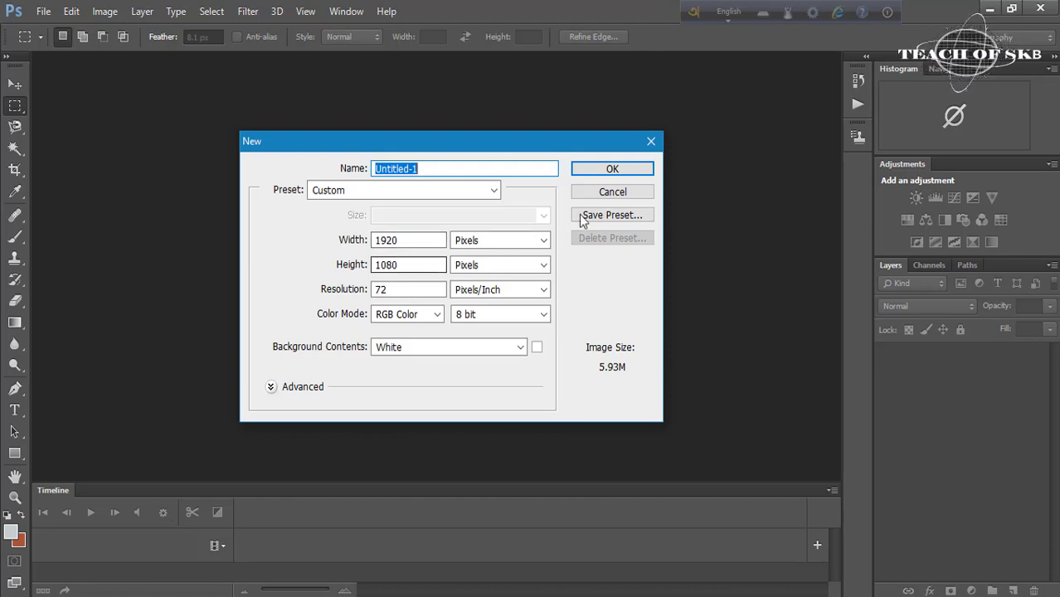
Create the white 1920×1080 Untitled-1 canvas, enlarge its window, and unlock Background into Layer 0.
{"action": "left_click", "coordinate": [605, 171]}
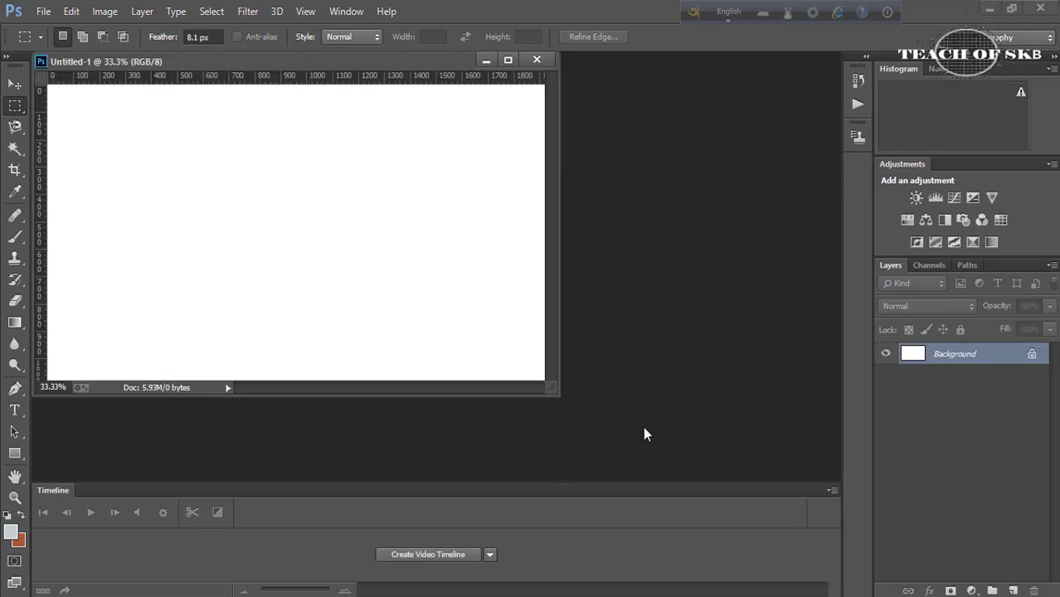
{"action": "left_click_drag", "start_coordinate": [559, 398], "coordinate": [758, 442]}
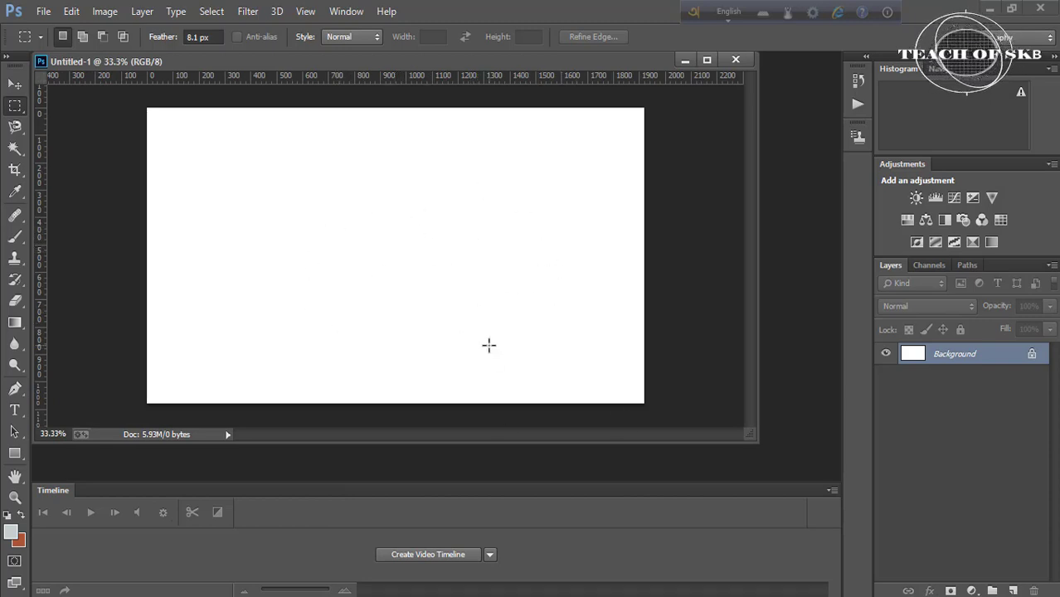
{"action": "left_click", "coordinate": [1033, 355]}
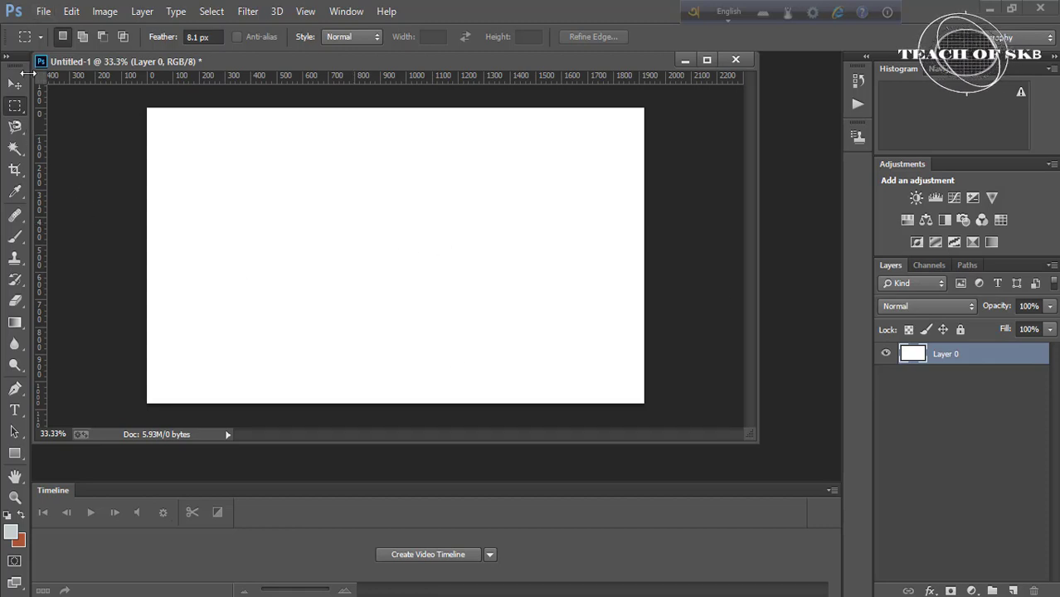
{"action": "left_click", "coordinate": [42, 14]}
Open images (23).jpeg from E:\All Youtube\thambill background photo.
{"action": "left_click", "coordinate": [58, 45]}
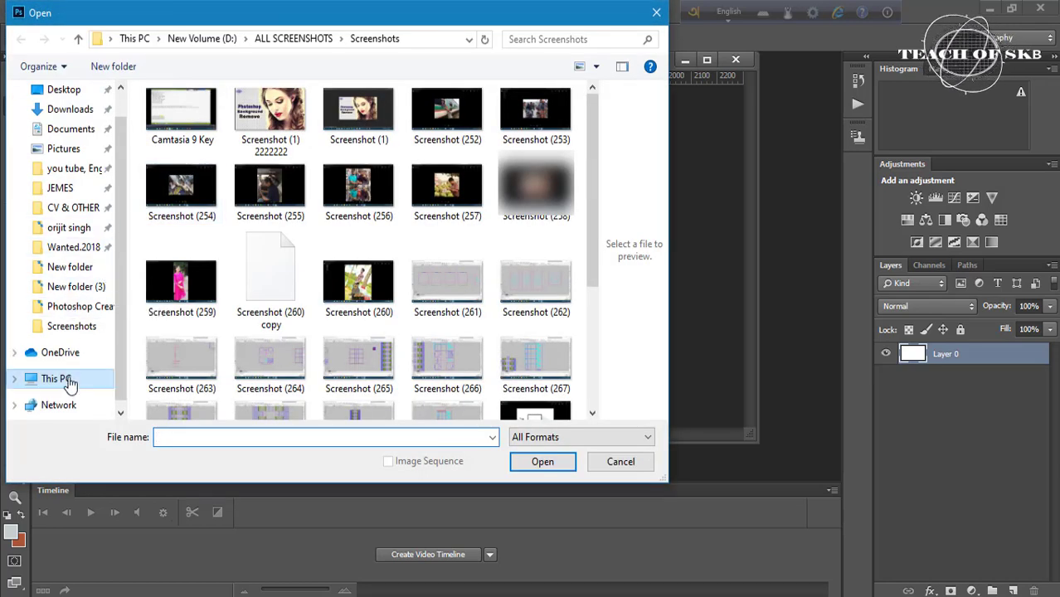
{"action": "left_click", "coordinate": [66, 380]}
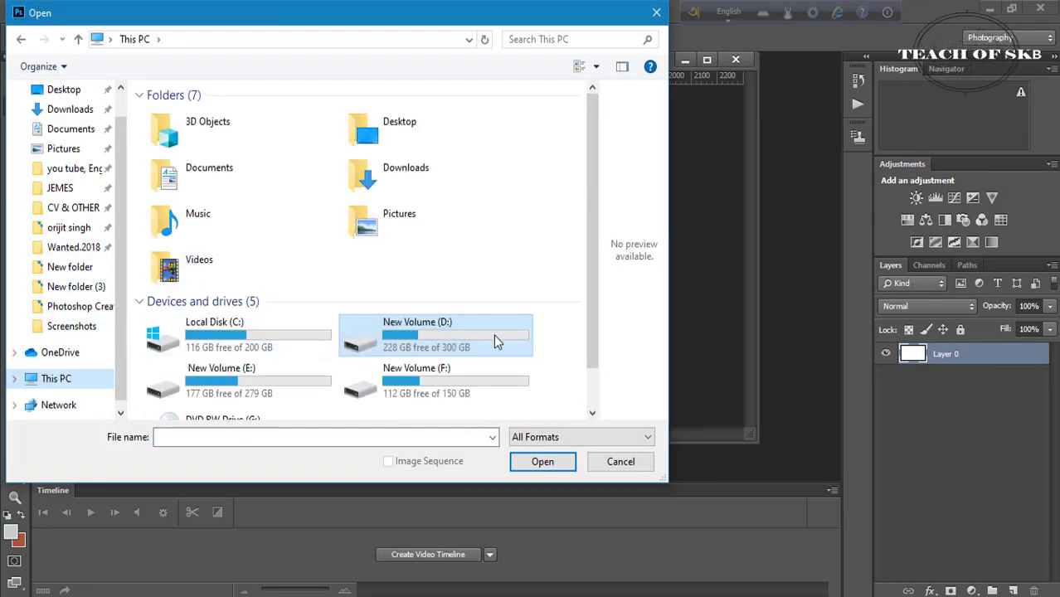
{"action": "double_click", "coordinate": [279, 389]}
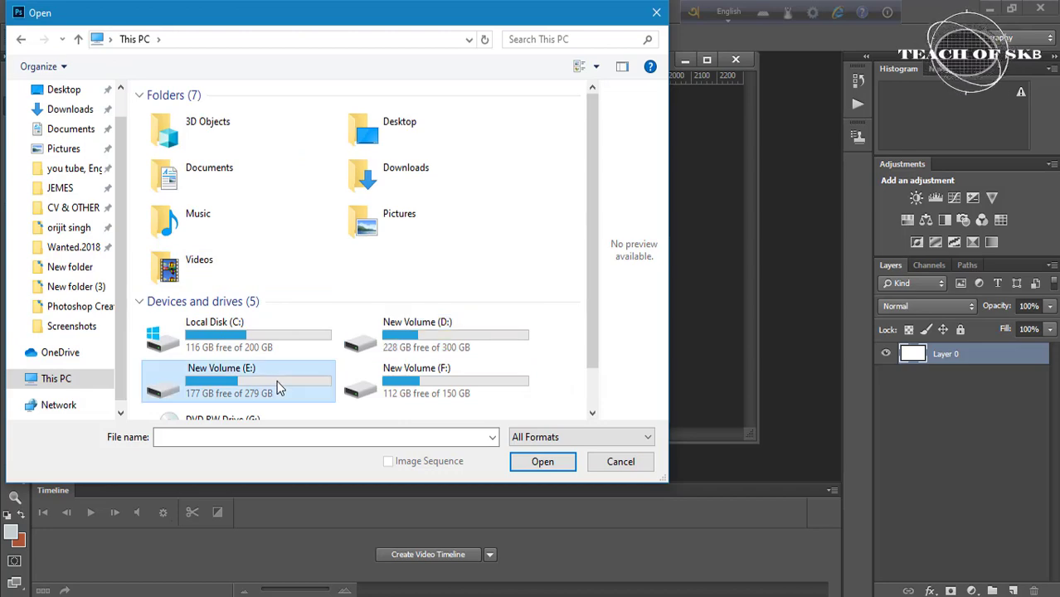
{"action": "double_click", "coordinate": [270, 133]}
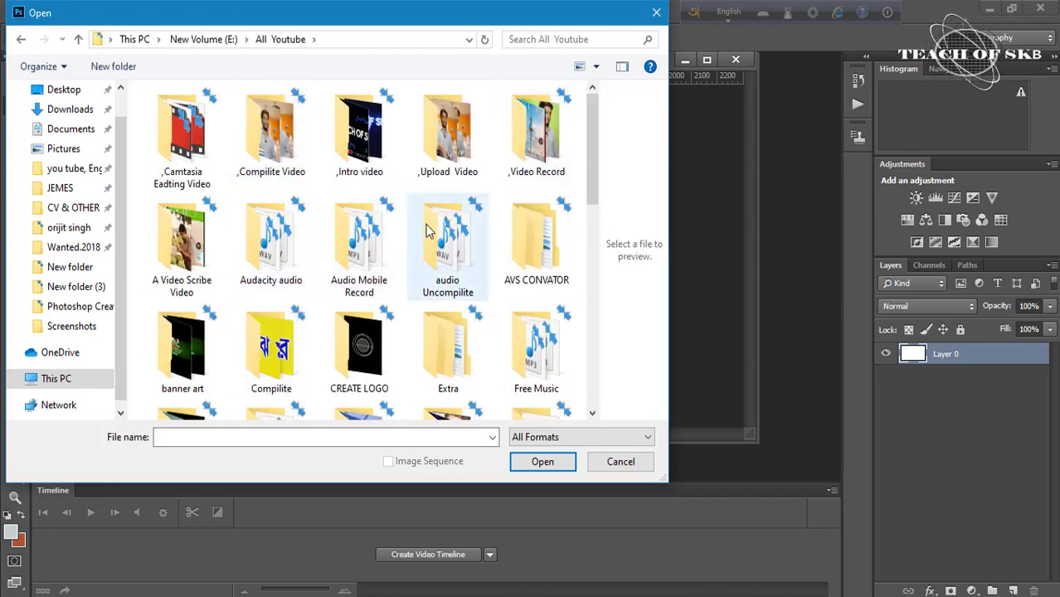
{"action": "scroll", "coordinate": [397, 319], "scroll_direction": "down", "scroll_amount": 2}
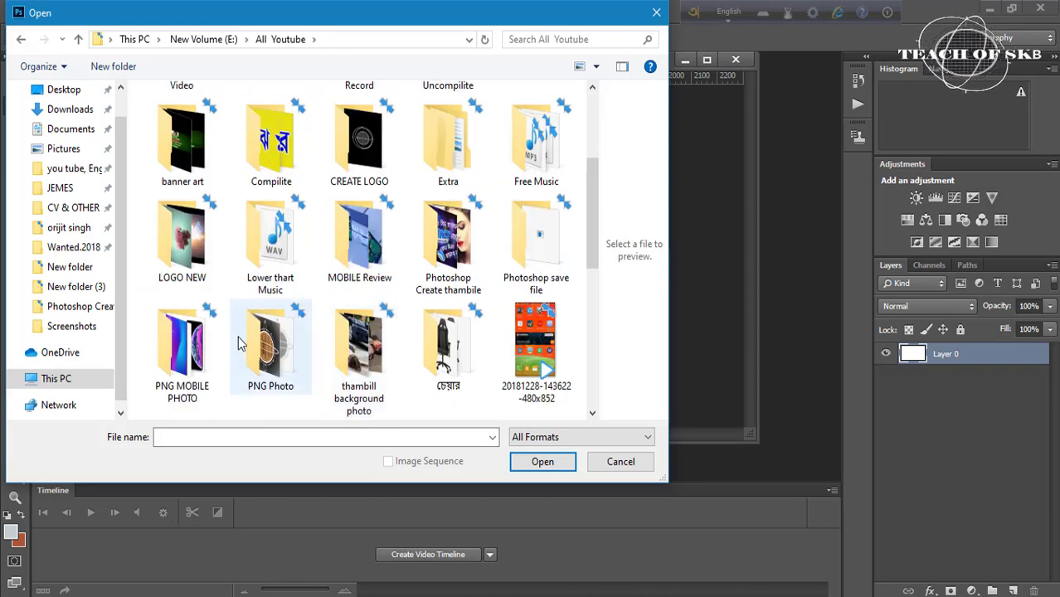
{"action": "scroll", "coordinate": [238, 342], "scroll_direction": "down", "scroll_amount": 3}
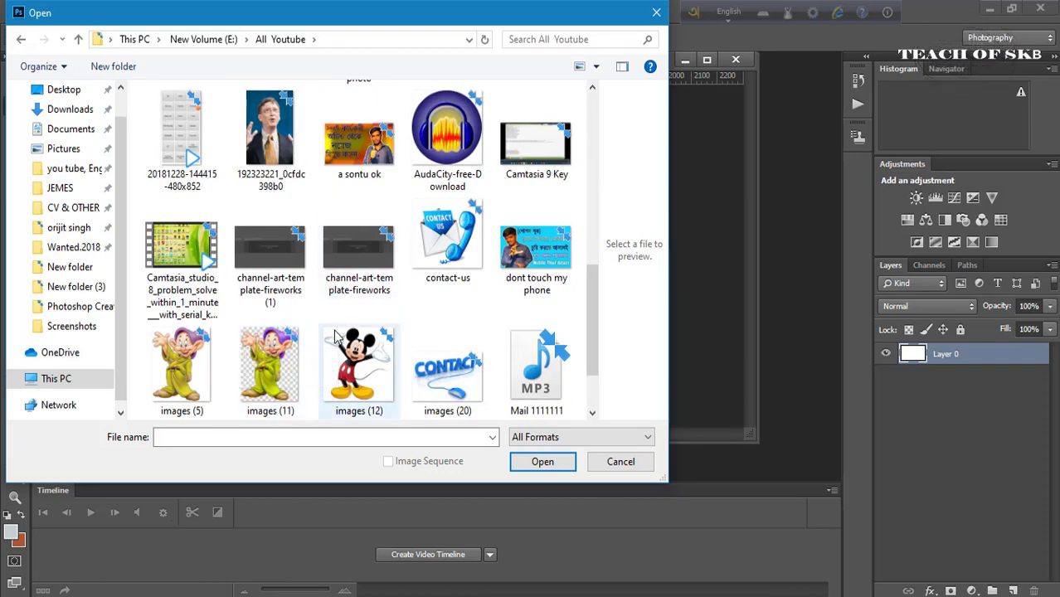
{"action": "scroll", "coordinate": [336, 336], "scroll_direction": "up", "scroll_amount": 2}
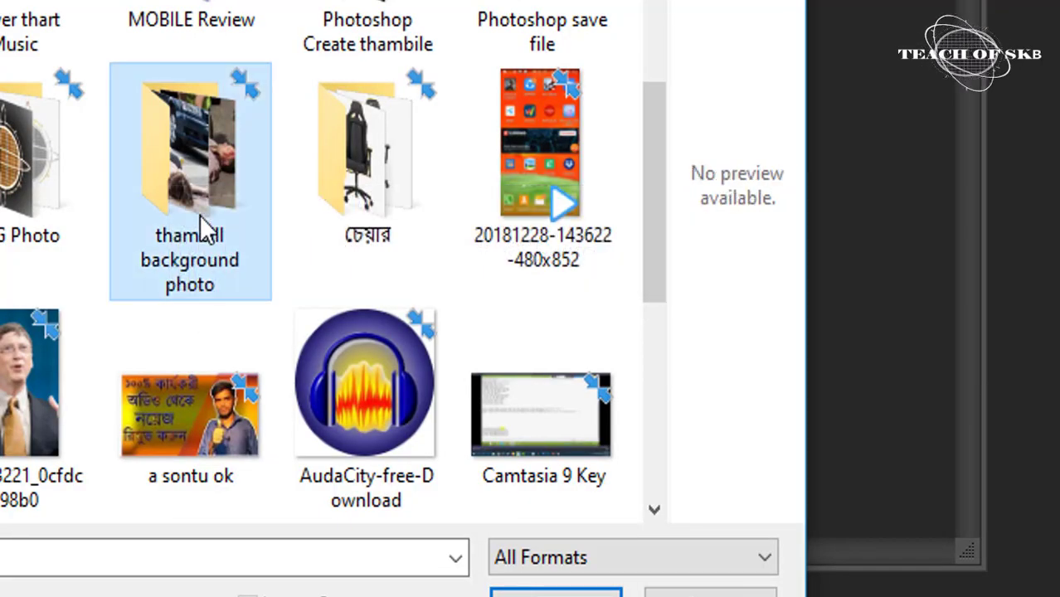
{"action": "double_click", "coordinate": [204, 230]}
{"action": "scroll", "coordinate": [203, 232], "scroll_direction": "down", "scroll_amount": 10}
{"action": "scroll", "coordinate": [204, 232], "scroll_direction": "down", "scroll_amount": 5}
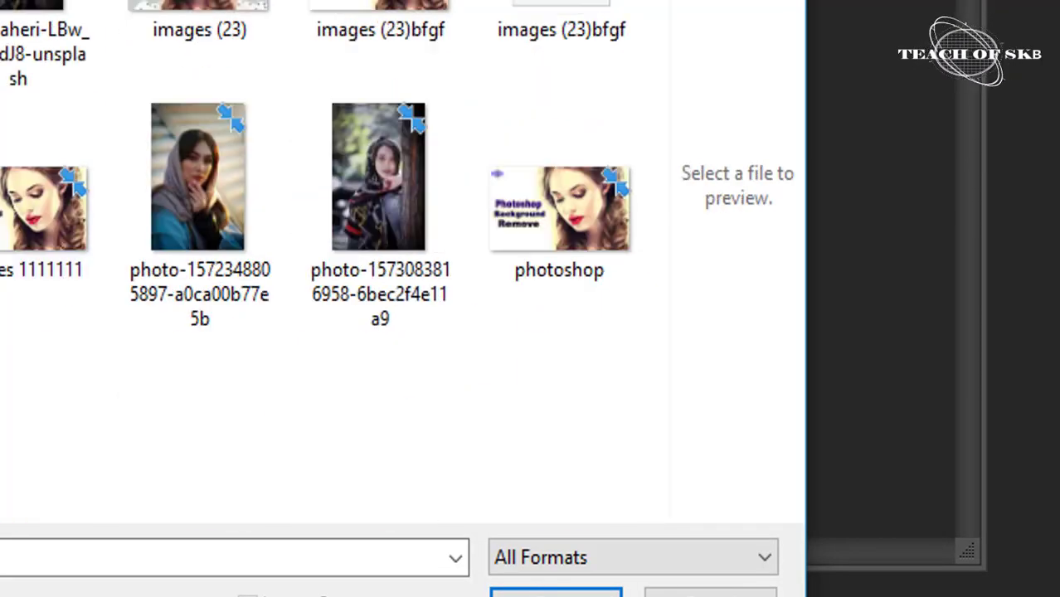
{"action": "left_click", "coordinate": [199, 25]}
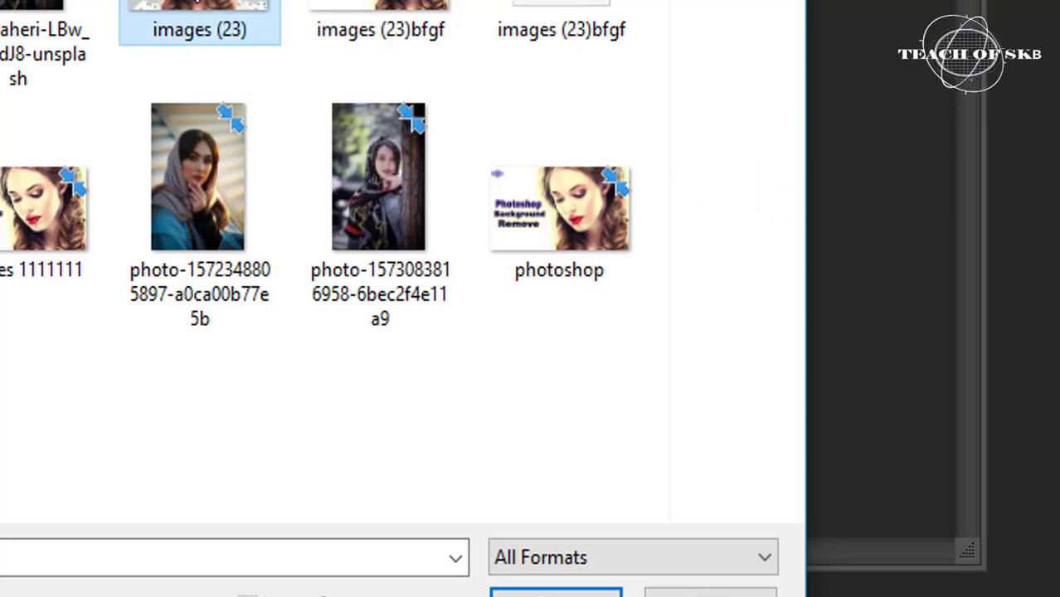
{"action": "left_click", "coordinate": [555, 593]}
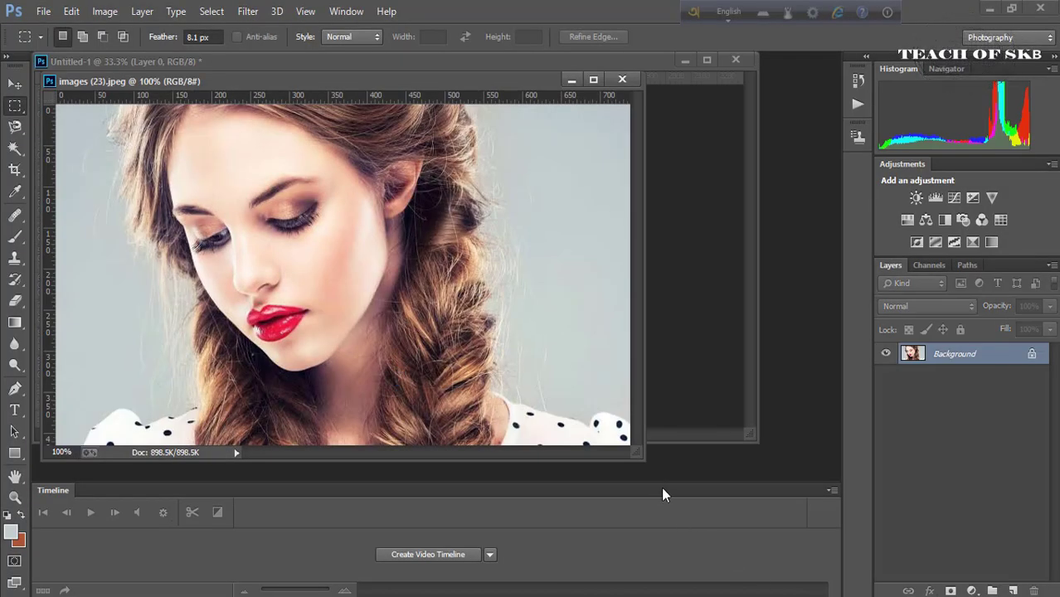
Enlarge the images (23) window and convert its locked Background into Layer 0.
{"action": "left_click_drag", "start_coordinate": [661, 467], "coordinate": [764, 492]}
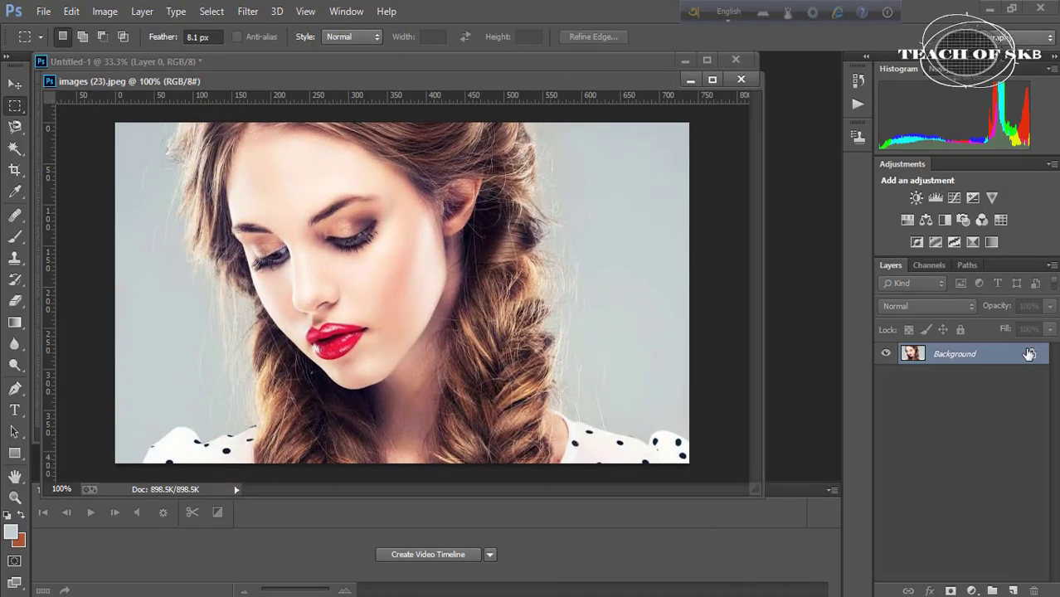
{"action": "left_click", "coordinate": [1033, 356]}
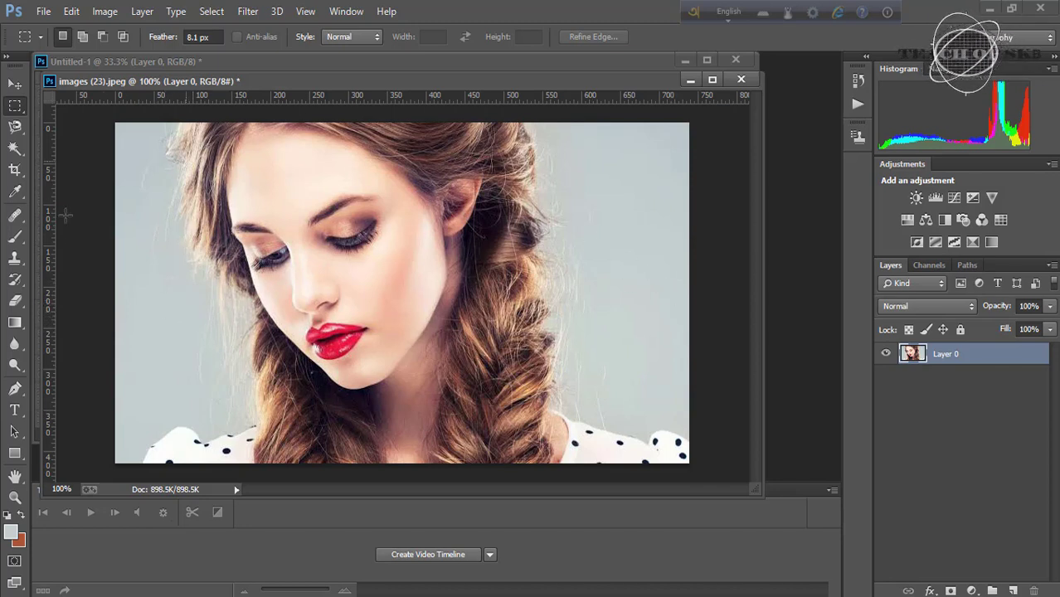
Select the portrait's grey background using Color Range with fuzziness 96.
{"action": "left_click", "coordinate": [213, 14]}
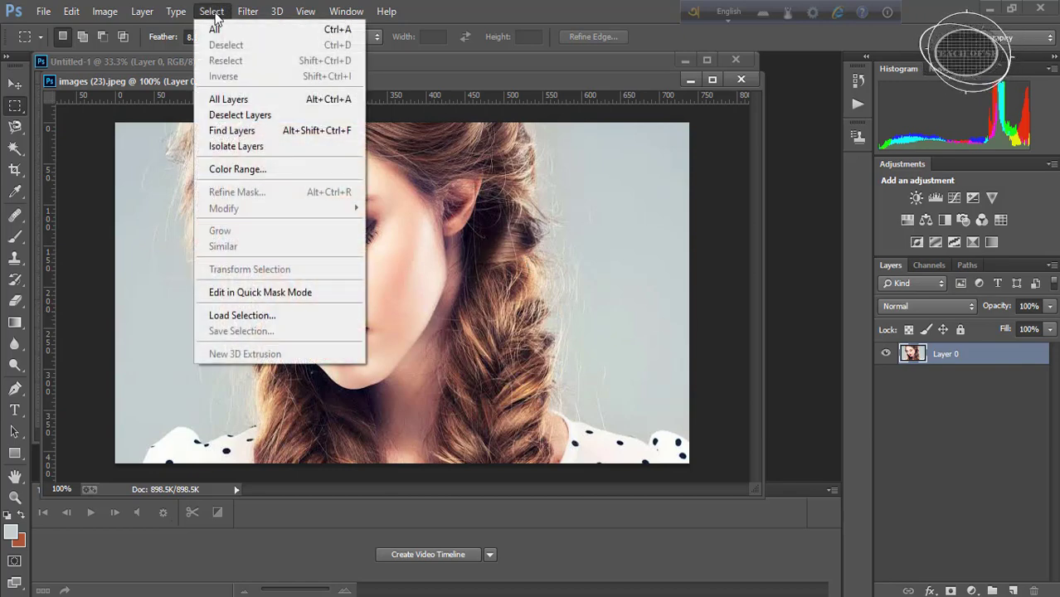
{"action": "left_click", "coordinate": [252, 171]}
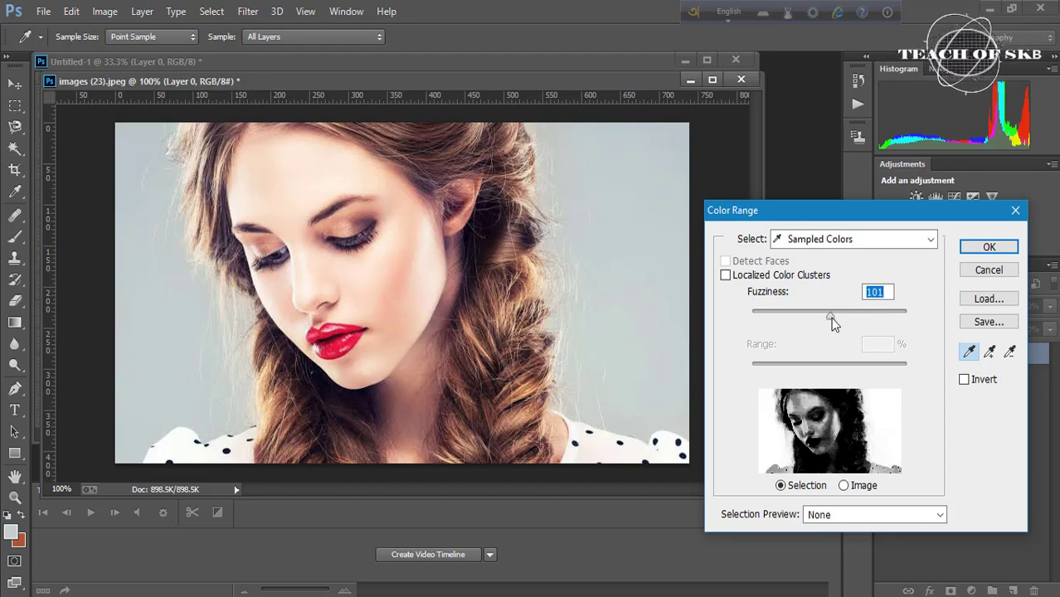
{"action": "mouse_move", "coordinate": [829, 317]}
{"action": "left_mouse_down"}
{"action": "mouse_move", "coordinate": [841, 318]}
{"action": "mouse_move", "coordinate": [827, 318]}
{"action": "left_mouse_up"}
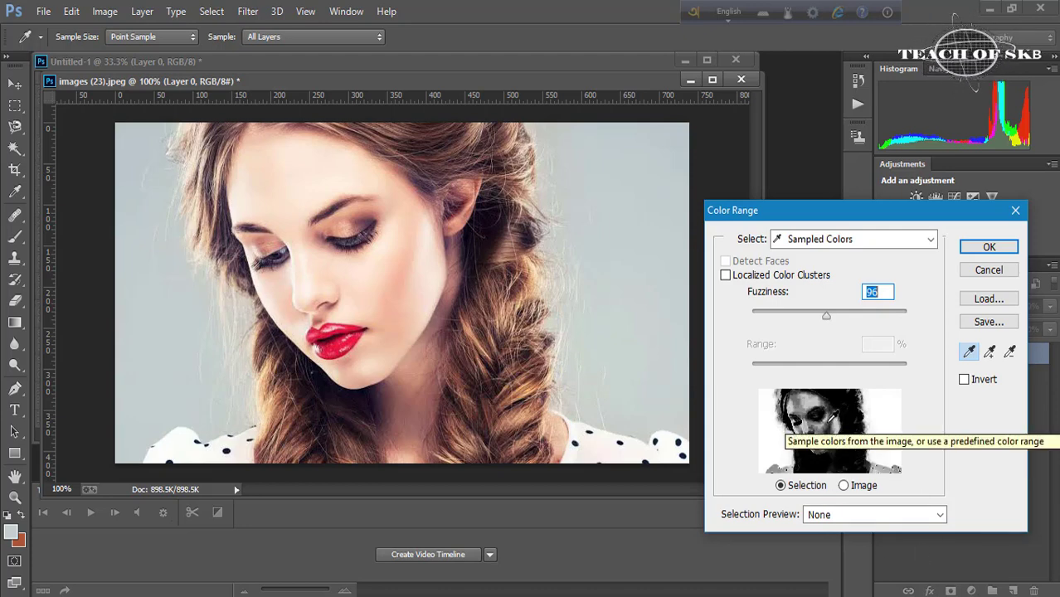
{"action": "left_click", "coordinate": [984, 254]}
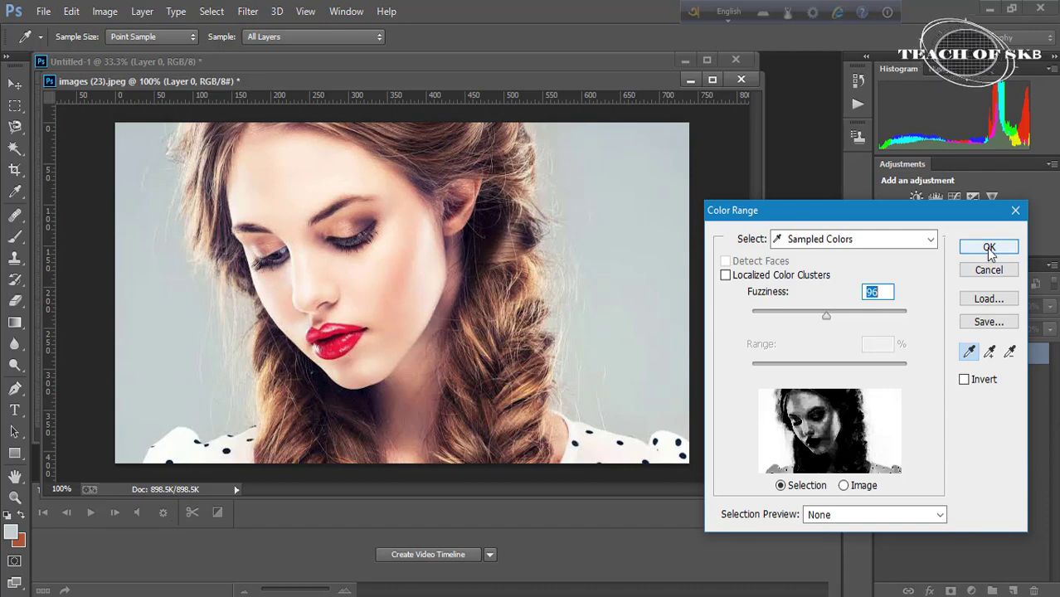
Apply Select > Inverse so the selection covers the woman instead of the background.
{"action": "left_click", "coordinate": [212, 11]}
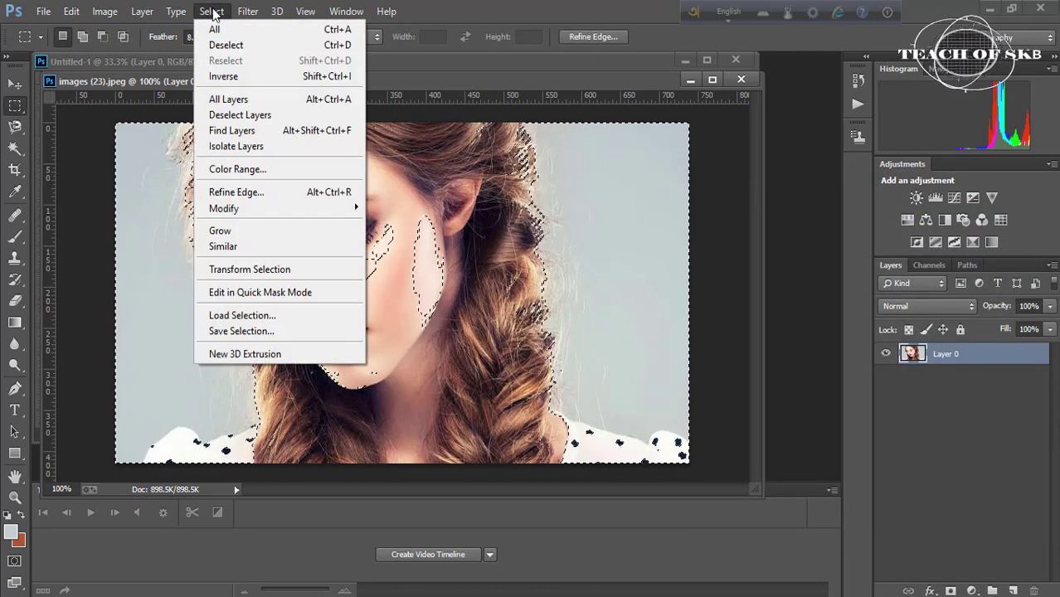
{"action": "left_click", "coordinate": [247, 78]}
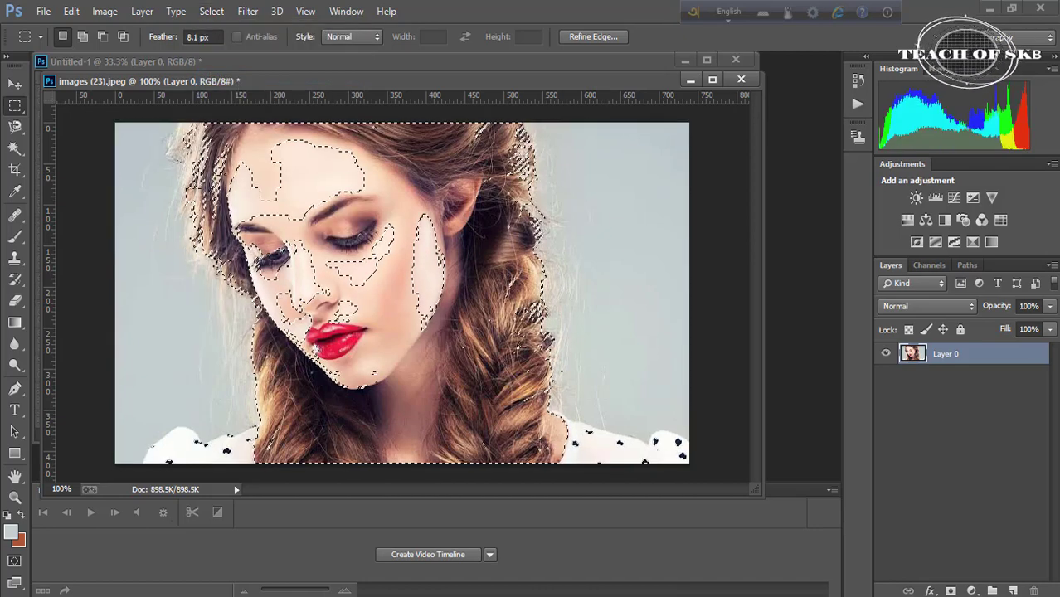
{"action": "left_click", "coordinate": [211, 12]}
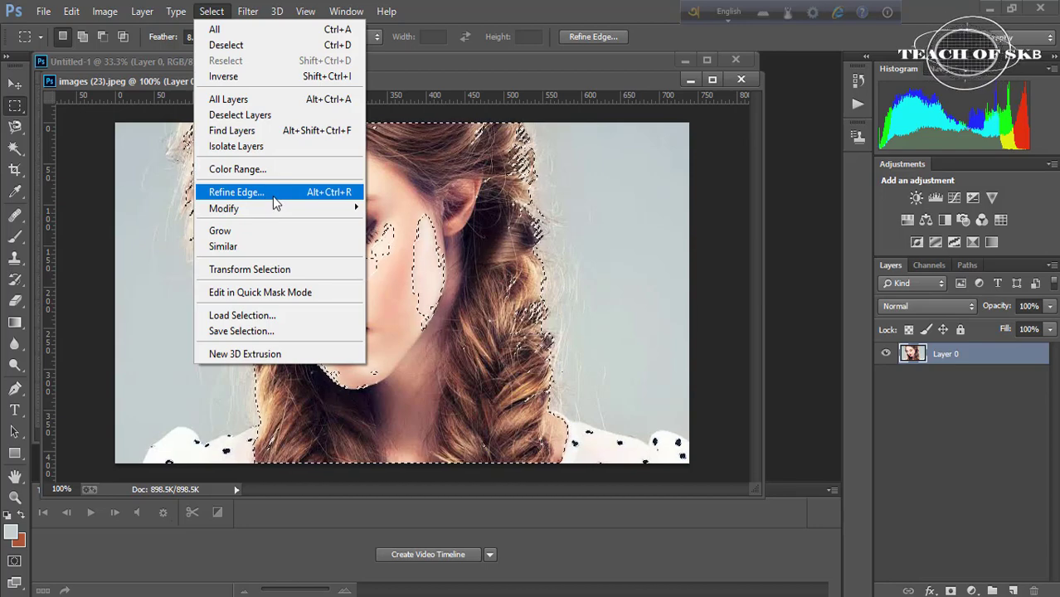
Refine Edge with Smart Radius 1.4, smooth 4, feather 0.9, contrast 5, output to new layer.
{"action": "left_click", "coordinate": [272, 196]}
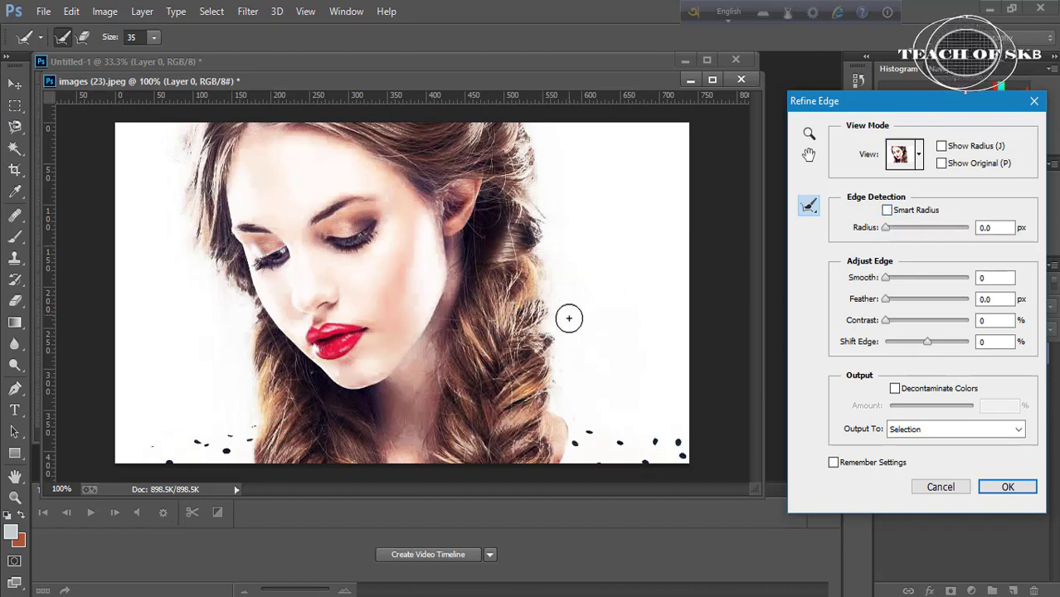
{"action": "left_click_drag", "start_coordinate": [557, 231], "coordinate": [537, 393]}
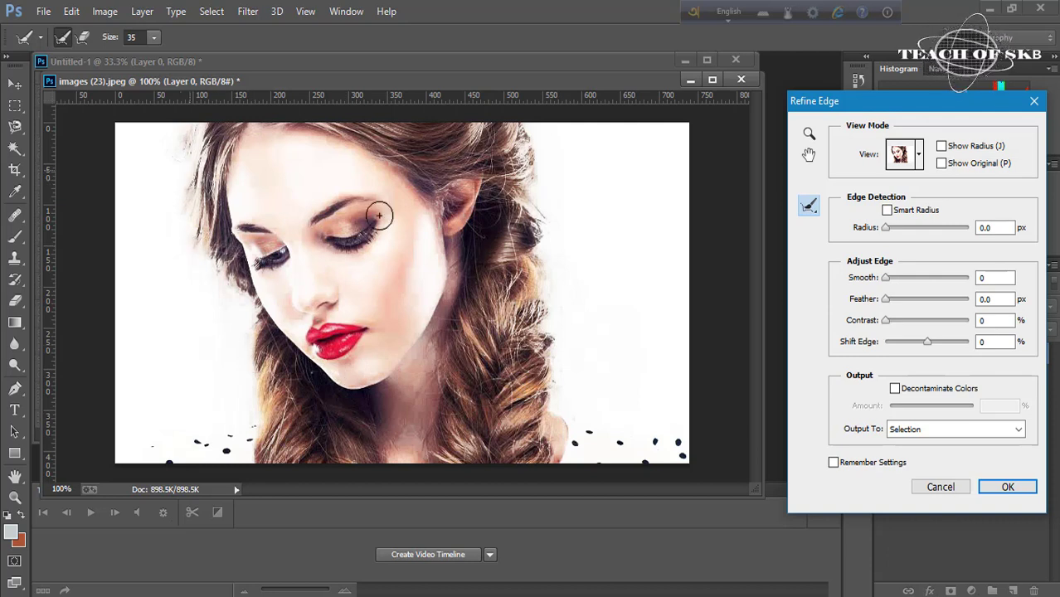
{"action": "left_click", "coordinate": [887, 211]}
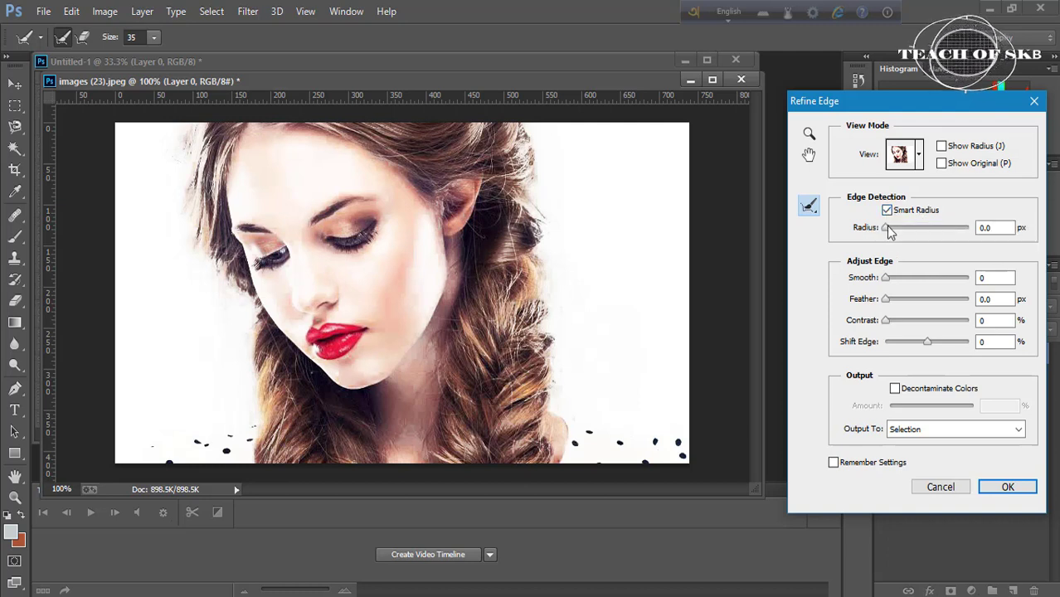
{"action": "left_click_drag", "start_coordinate": [887, 227], "coordinate": [890, 228]}
{"action": "left_click", "coordinate": [888, 278]}
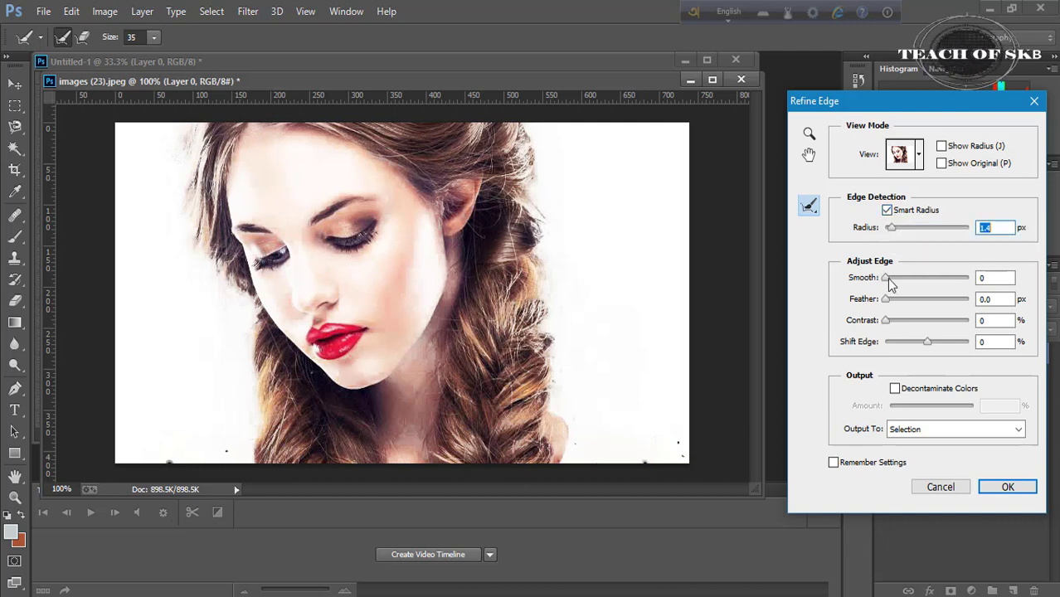
{"action": "left_click_drag", "start_coordinate": [889, 302], "coordinate": [891, 321]}
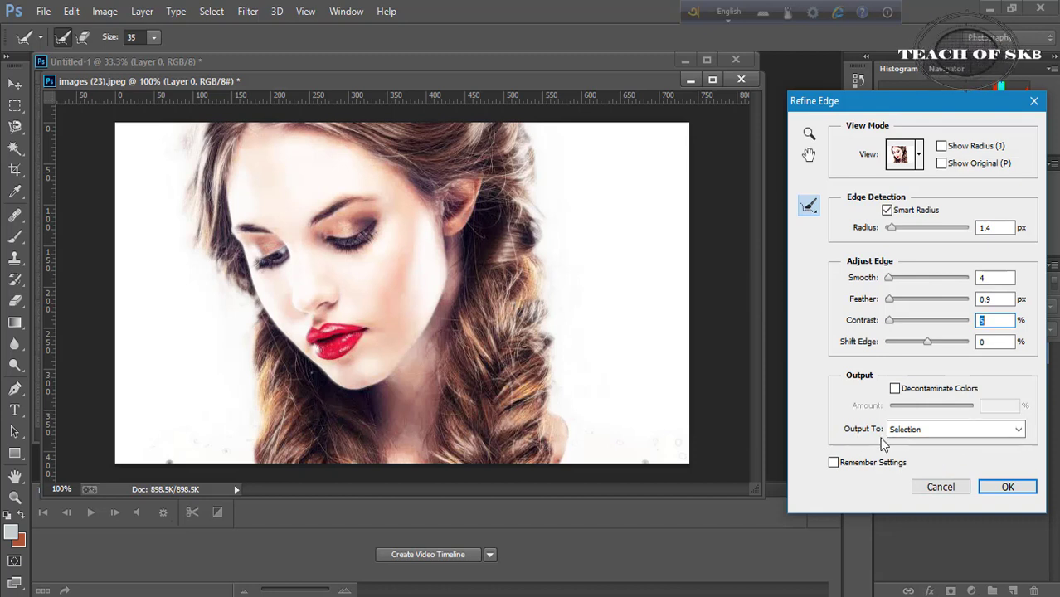
{"action": "left_click", "coordinate": [956, 432]}
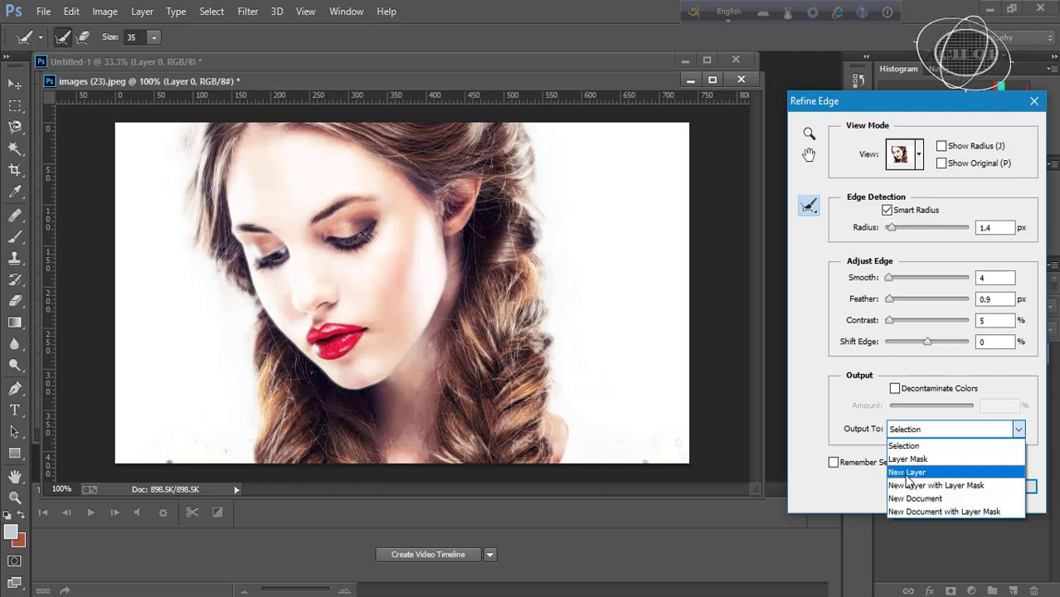
{"action": "left_click", "coordinate": [907, 472]}
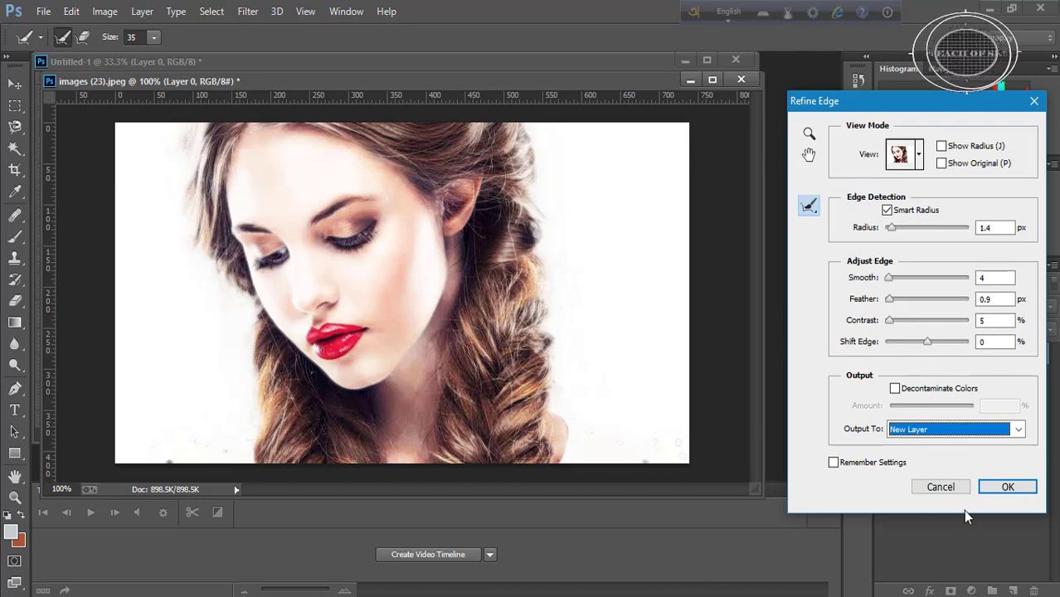
{"action": "left_click", "coordinate": [1001, 488]}
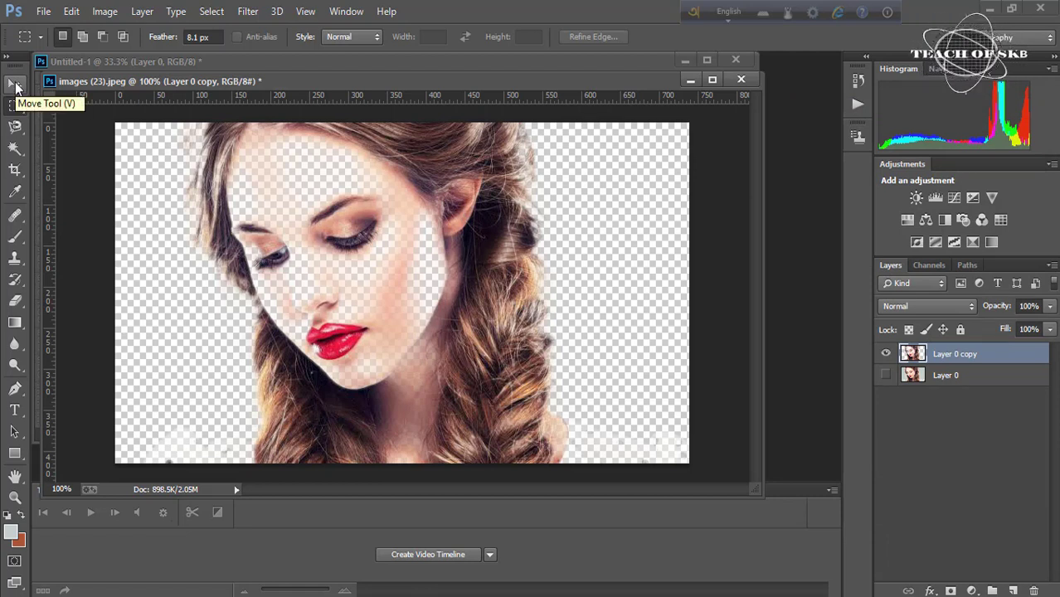
{"action": "left_click", "coordinate": [15, 86]}
Drag the cut-out woman from images (23) onto the white Untitled-1 canvas.
{"action": "mouse_move", "coordinate": [391, 280]}
{"action": "left_mouse_down"}
{"action": "mouse_move", "coordinate": [513, 317]}
{"action": "mouse_move", "coordinate": [493, 286]}
{"action": "left_mouse_up"}
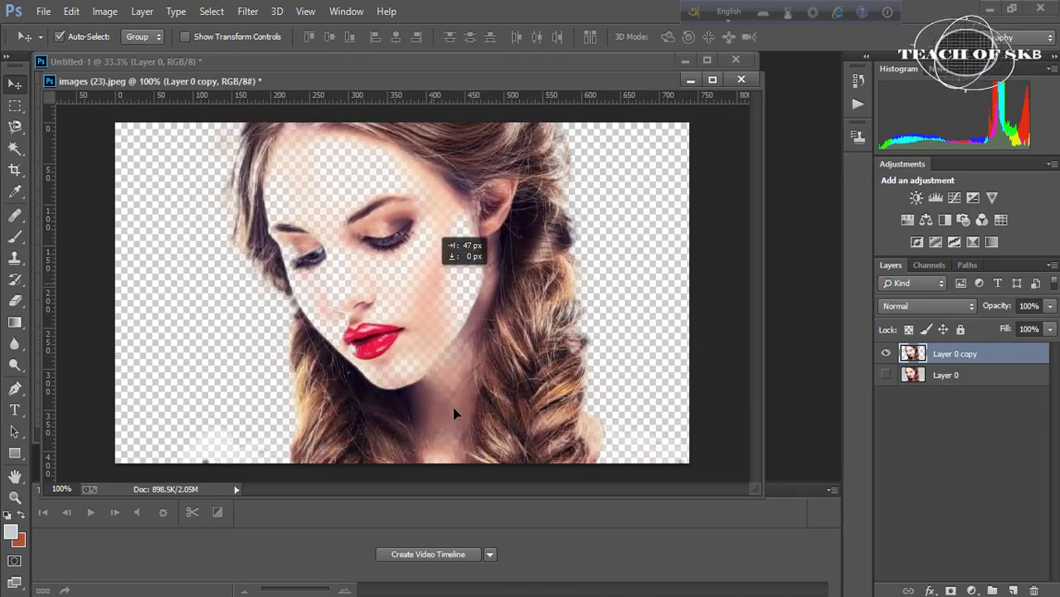
{"action": "left_click_drag", "start_coordinate": [493, 286], "coordinate": [464, 514]}
{"action": "mouse_move", "coordinate": [469, 593]}
{"action": "left_mouse_down"}
{"action": "mouse_move", "coordinate": [436, 286]}
{"action": "mouse_move", "coordinate": [486, 167]}
{"action": "left_mouse_up"}
Free-transform the woman to about 167% and position her at the upper right.
{"action": "key", "text": "ctrl+t"}
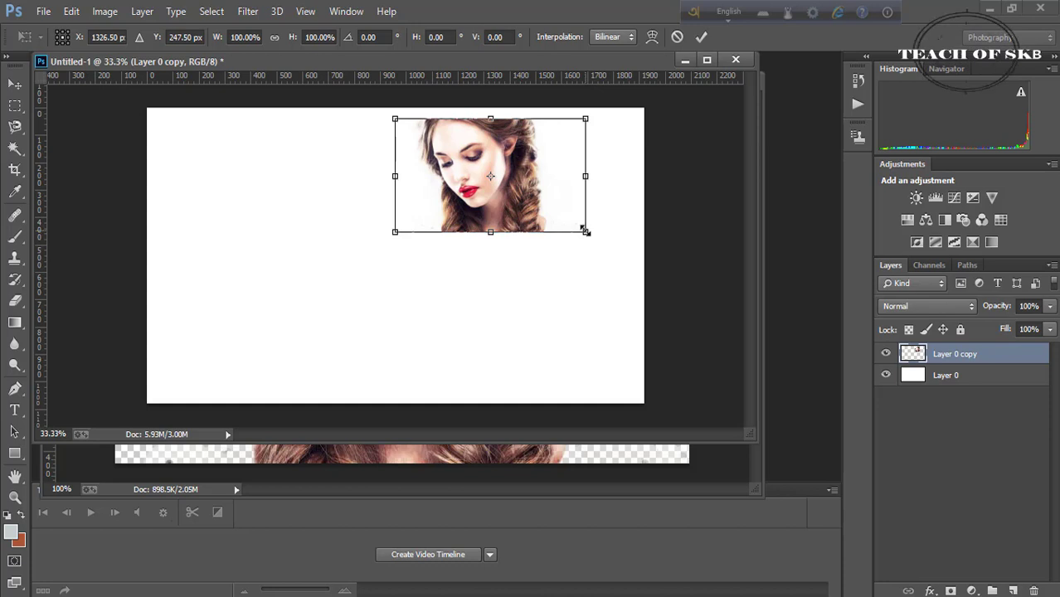
{"action": "left_click_drag", "start_coordinate": [585, 231], "coordinate": [713, 307]}
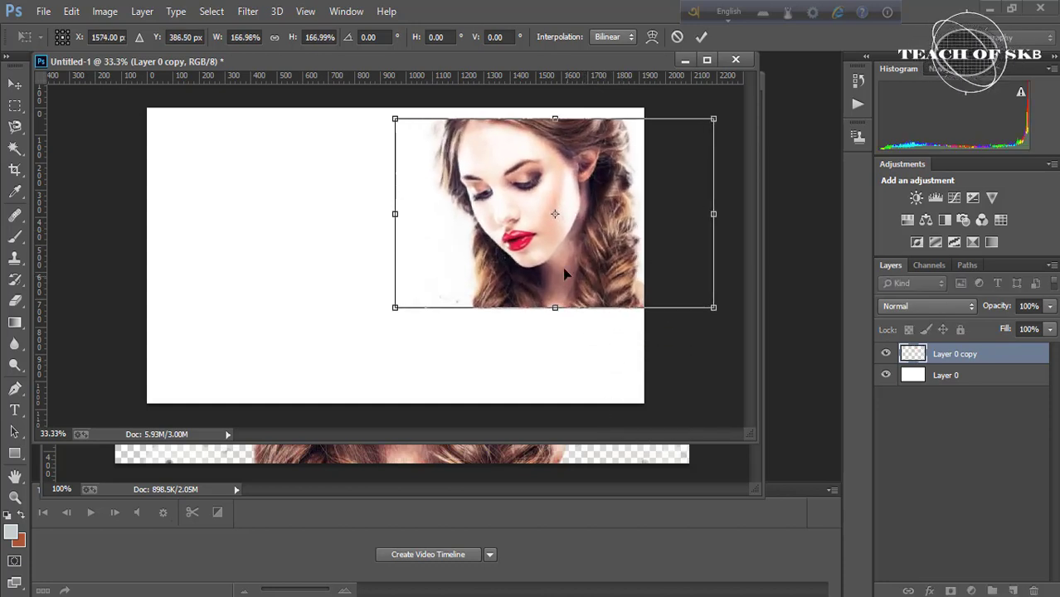
{"action": "left_click_drag", "start_coordinate": [564, 274], "coordinate": [504, 270]}
{"action": "key", "text": "Return"}
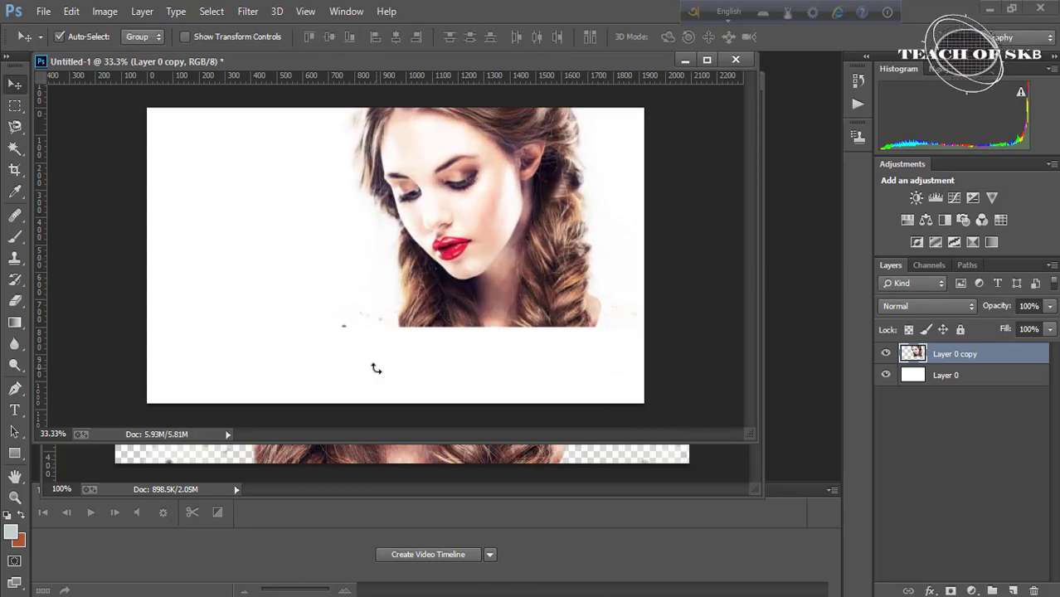
{"action": "mouse_move", "coordinate": [497, 226]}
{"action": "left_mouse_down"}
{"action": "mouse_move", "coordinate": [498, 340]}
{"action": "mouse_move", "coordinate": [535, 214]}
{"action": "left_mouse_up"}
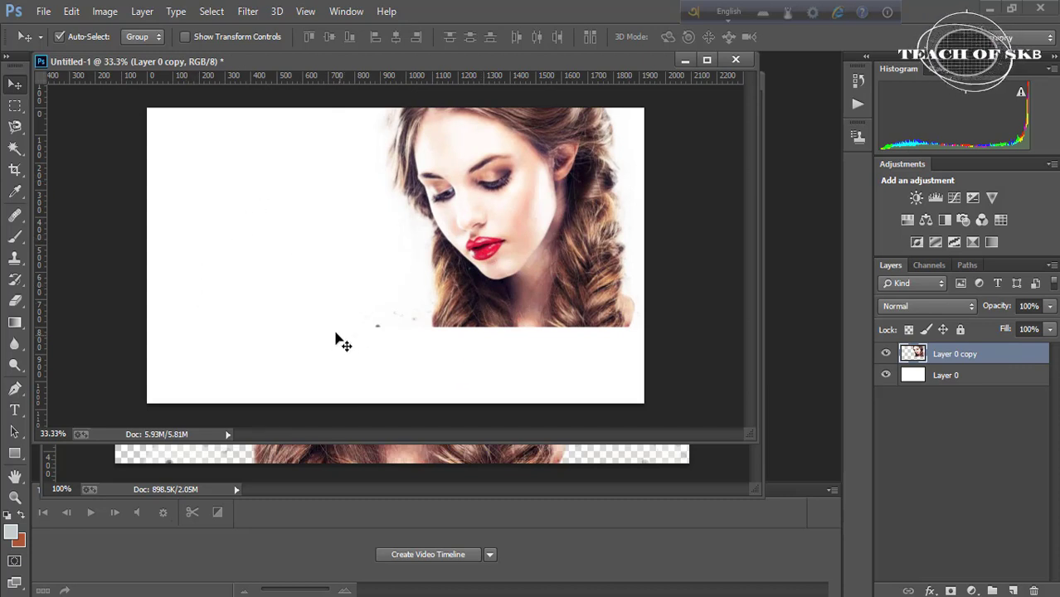
{"action": "mouse_move", "coordinate": [506, 219]}
{"action": "left_mouse_down"}
{"action": "mouse_move", "coordinate": [496, 236]}
{"action": "mouse_move", "coordinate": [508, 227]}
{"action": "left_mouse_up"}
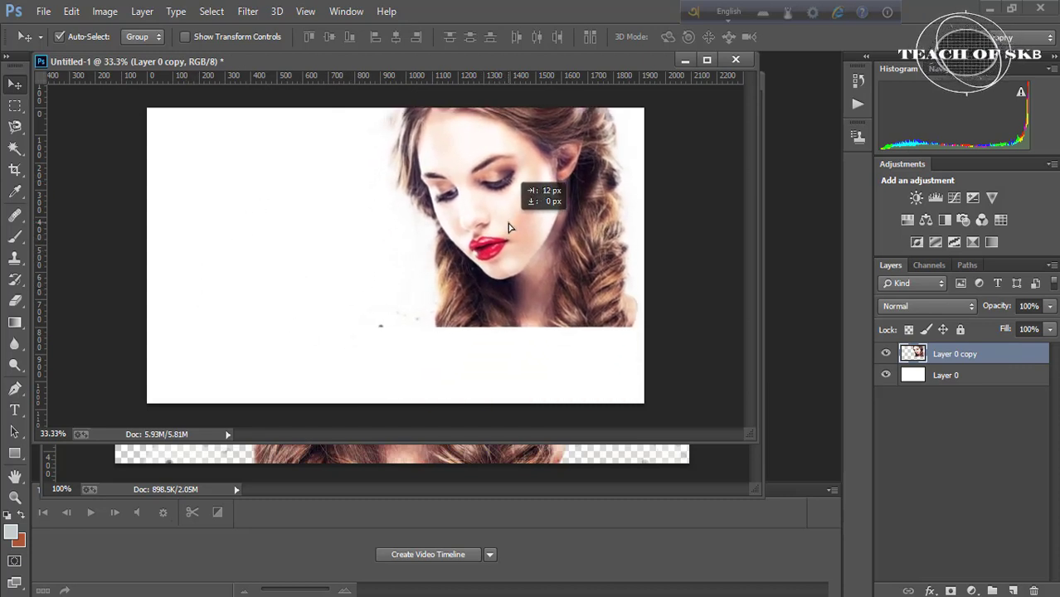
{"action": "left_click", "coordinate": [44, 13]}
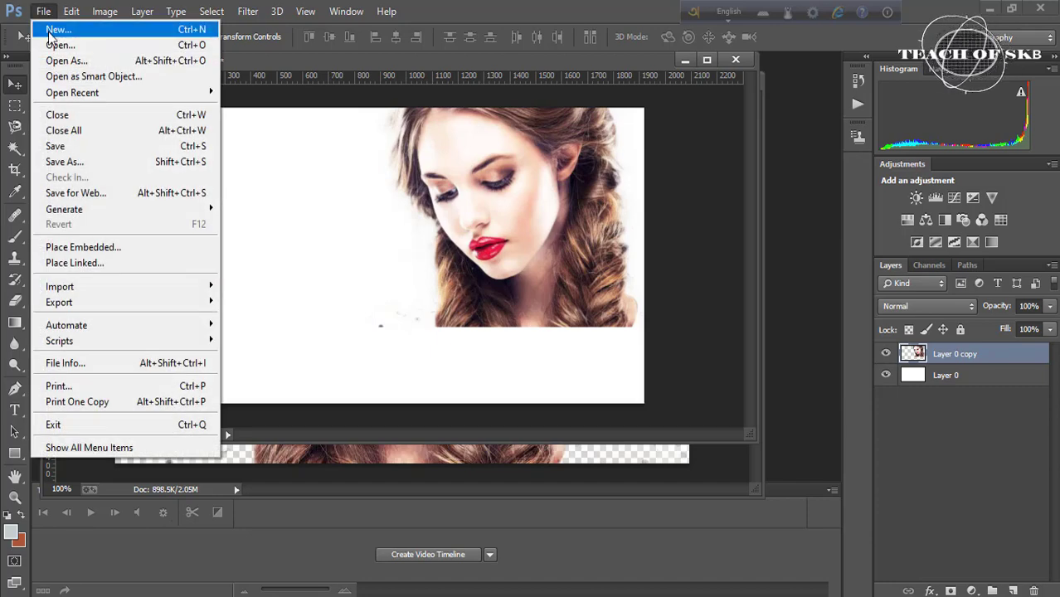
{"action": "left_click", "coordinate": [55, 44]}
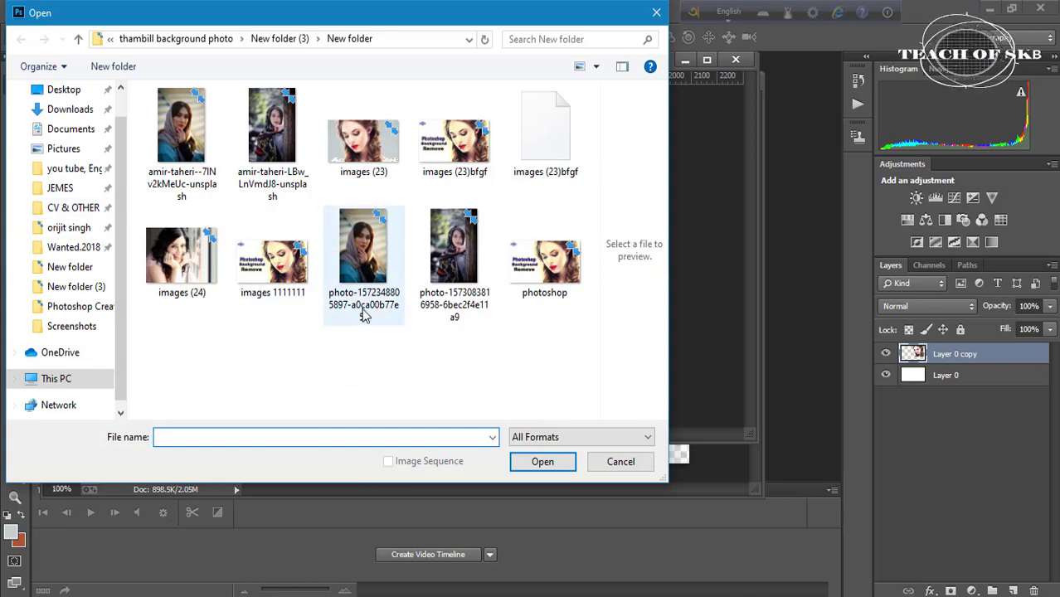
{"action": "left_click", "coordinate": [365, 265]}
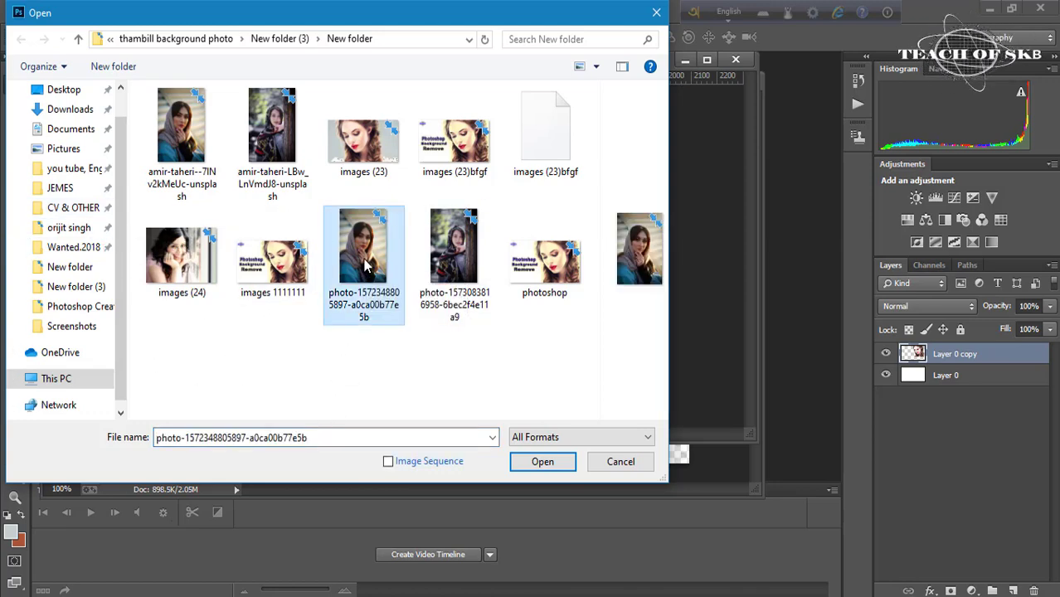
{"action": "left_click", "coordinate": [547, 466]}
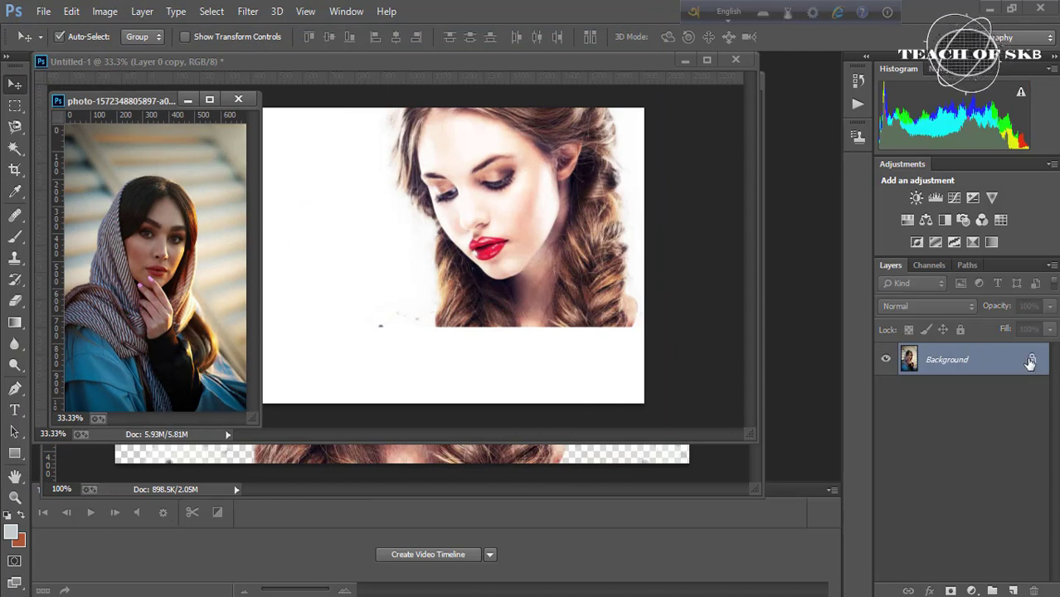
{"action": "left_click", "coordinate": [1030, 362]}
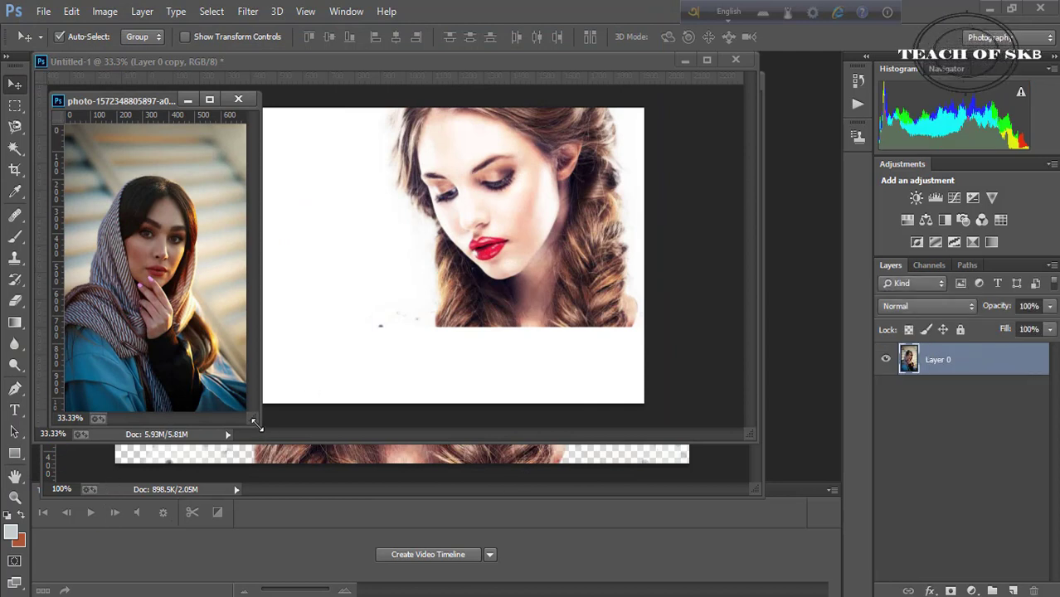
{"action": "left_click_drag", "start_coordinate": [261, 427], "coordinate": [741, 537]}
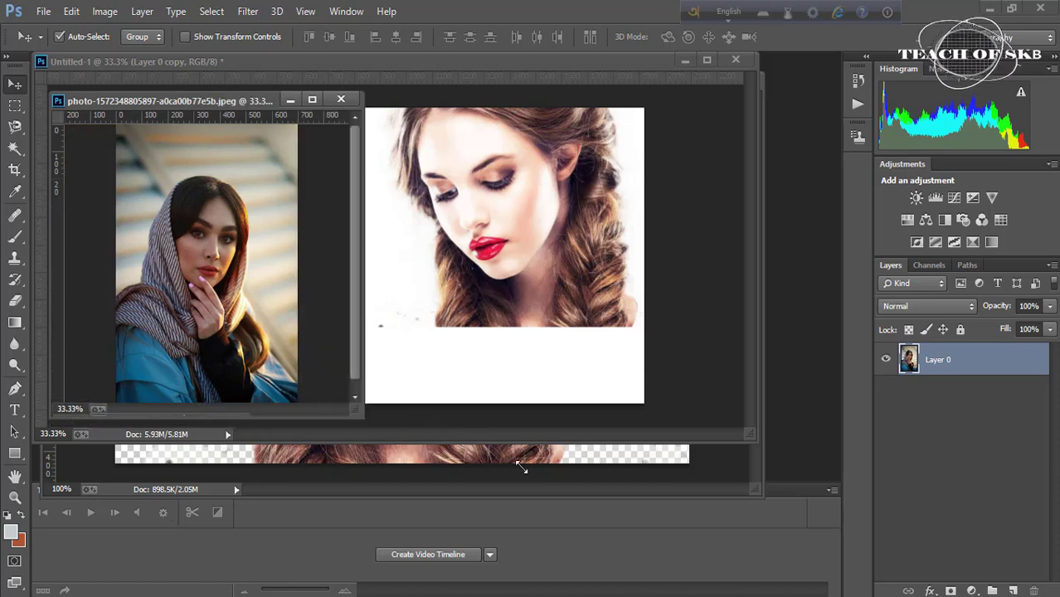
{"action": "key", "text": "w"}
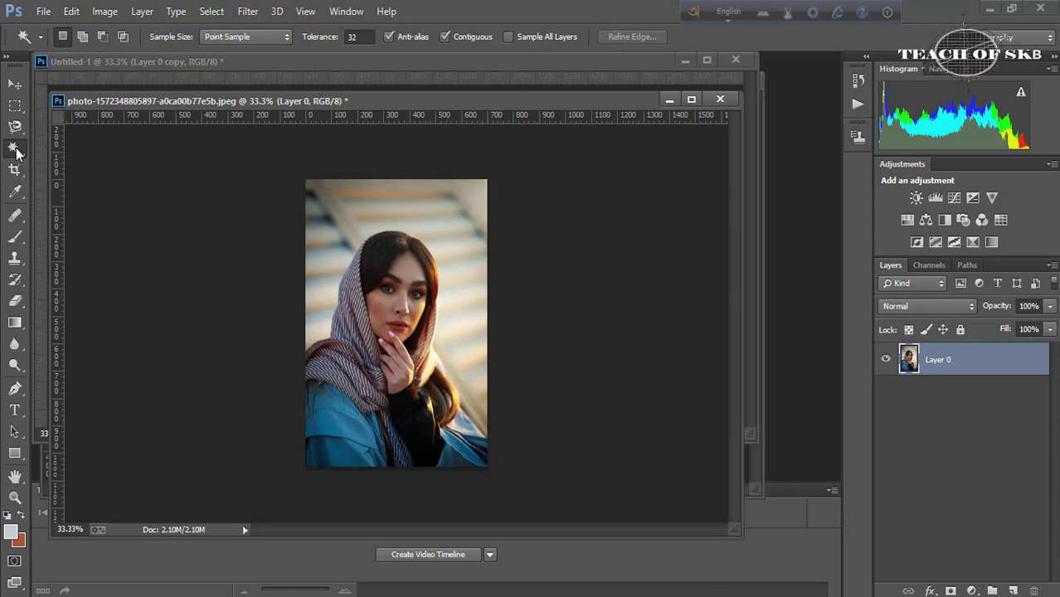
Brush a Quick Selection over the woman's head, headscarf and blue jacket.
{"action": "right_click", "coordinate": [16, 151]}
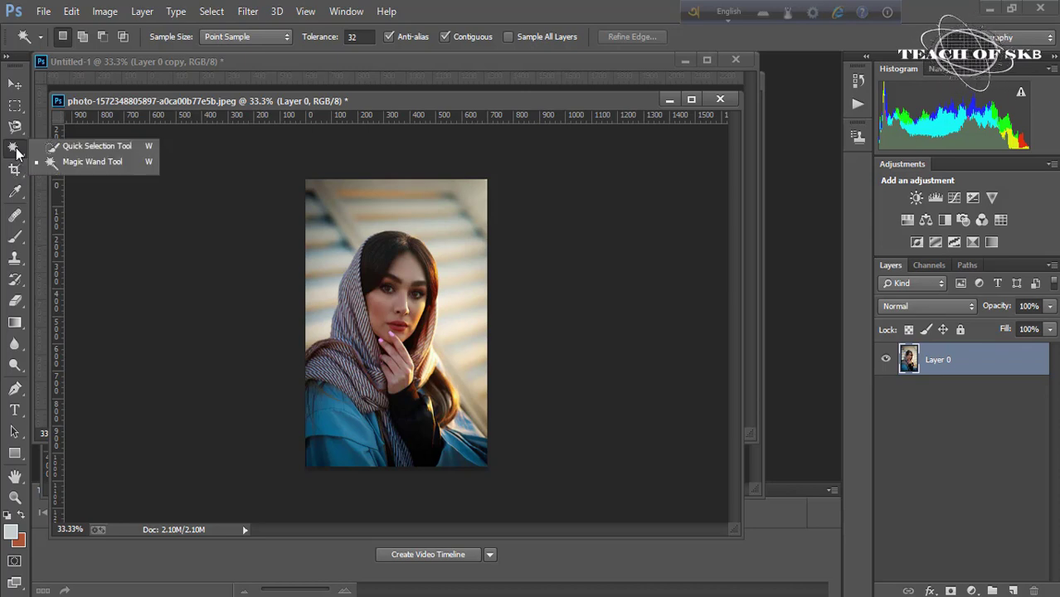
{"action": "left_click", "coordinate": [110, 146]}
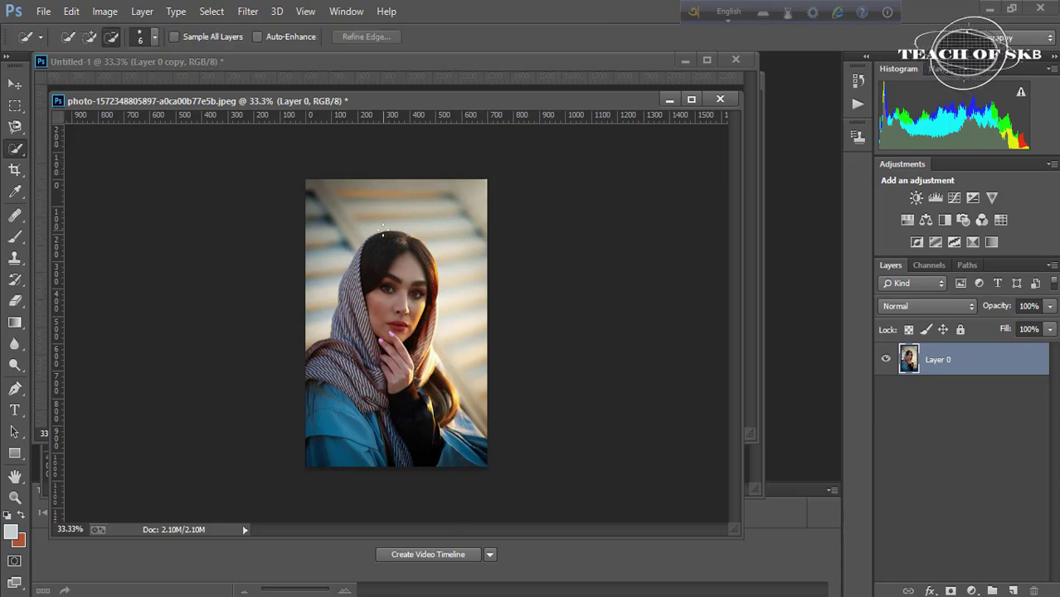
{"action": "mouse_move", "coordinate": [383, 229]}
{"action": "left_mouse_down"}
{"action": "mouse_move", "coordinate": [439, 326]}
{"action": "mouse_move", "coordinate": [452, 419]}
{"action": "mouse_move", "coordinate": [480, 440]}
{"action": "mouse_move", "coordinate": [424, 473]}
{"action": "left_mouse_up"}
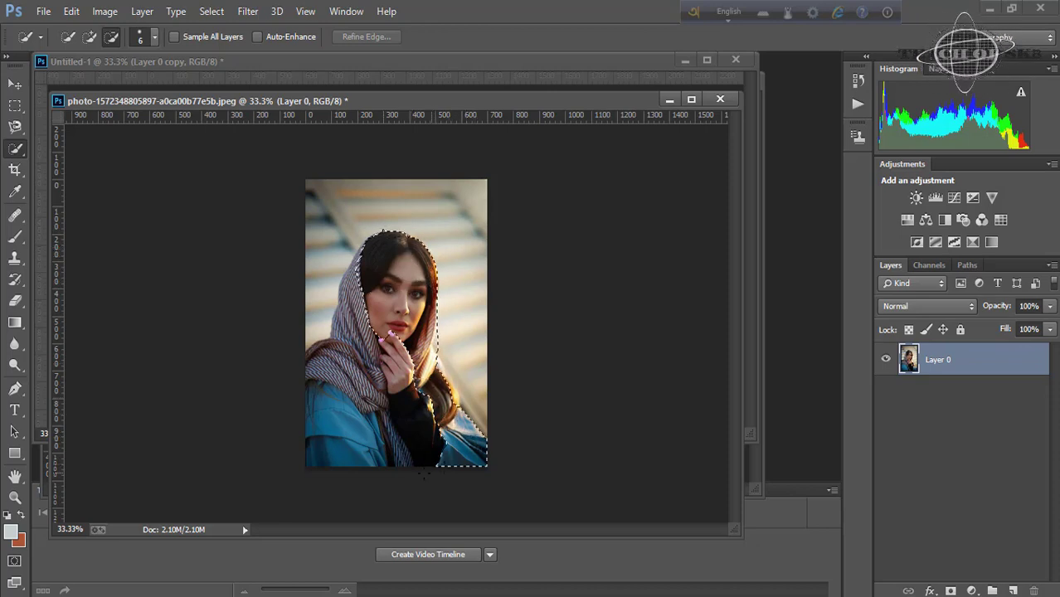
{"action": "mouse_move", "coordinate": [365, 446]}
{"action": "left_mouse_down"}
{"action": "mouse_move", "coordinate": [353, 431]}
{"action": "mouse_move", "coordinate": [353, 394]}
{"action": "left_mouse_up"}
{"action": "mouse_move", "coordinate": [338, 350]}
{"action": "left_mouse_down"}
{"action": "mouse_move", "coordinate": [362, 331]}
{"action": "mouse_move", "coordinate": [336, 302]}
{"action": "left_mouse_up"}
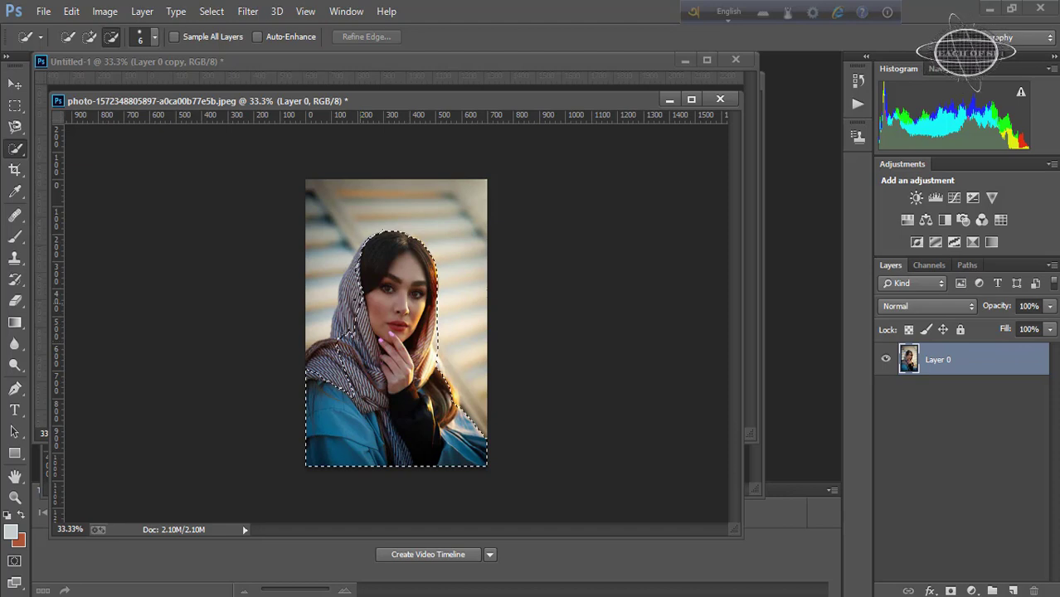
{"action": "left_click_drag", "start_coordinate": [335, 355], "coordinate": [329, 368]}
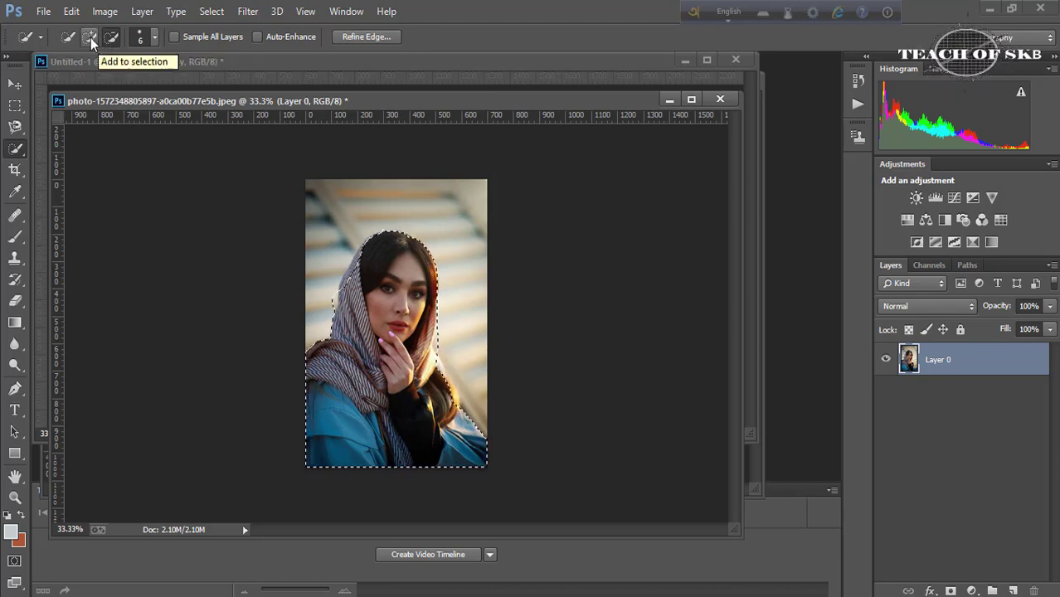
Extend the selection along her right side, then subtract the background beside her shoulder.
{"action": "left_click", "coordinate": [91, 42]}
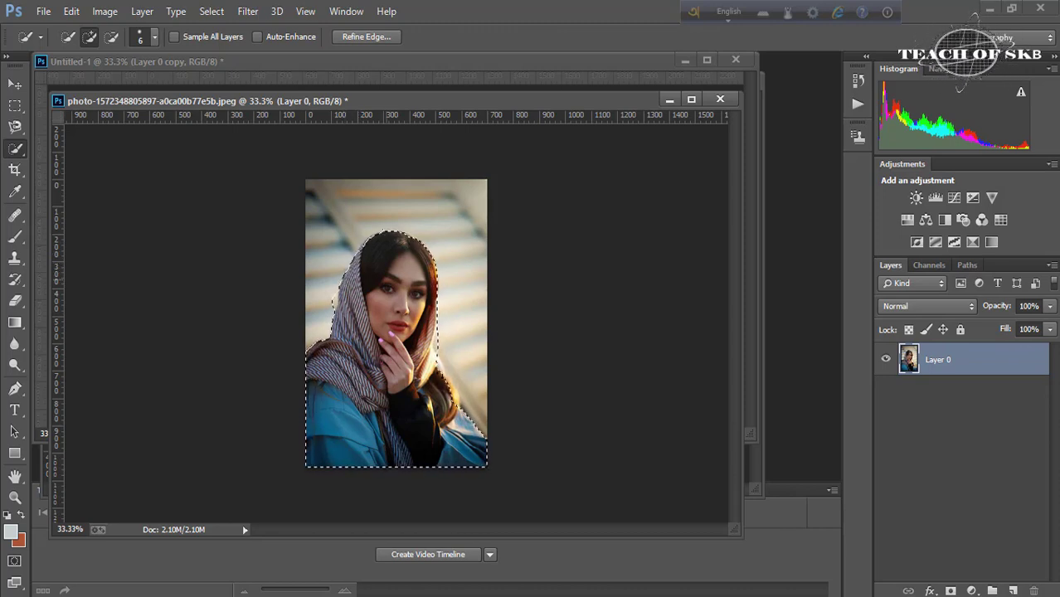
{"action": "left_click_drag", "start_coordinate": [465, 415], "coordinate": [437, 345]}
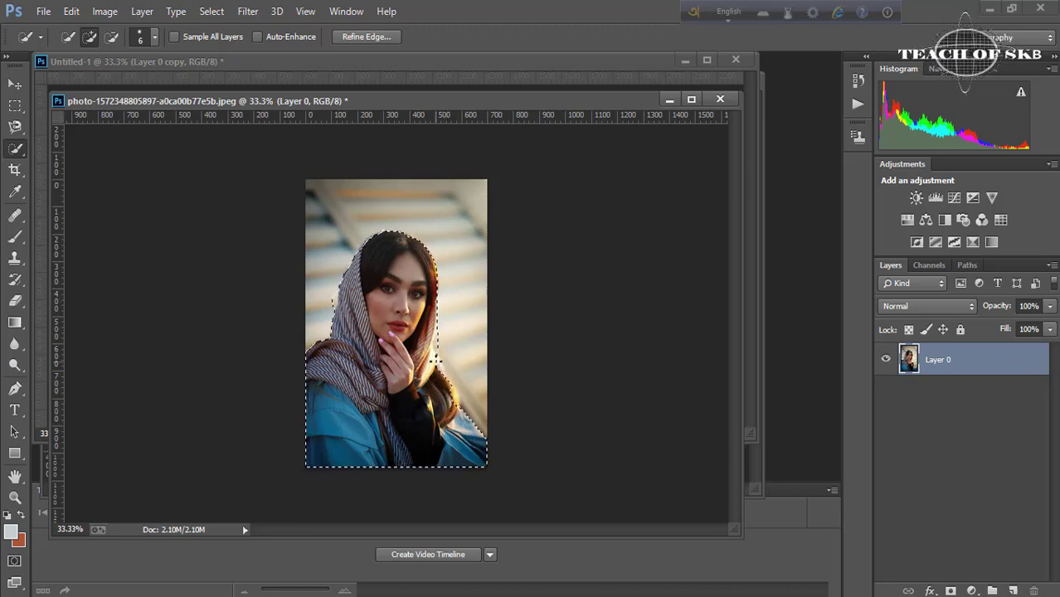
{"action": "left_click_drag", "start_coordinate": [436, 332], "coordinate": [455, 390]}
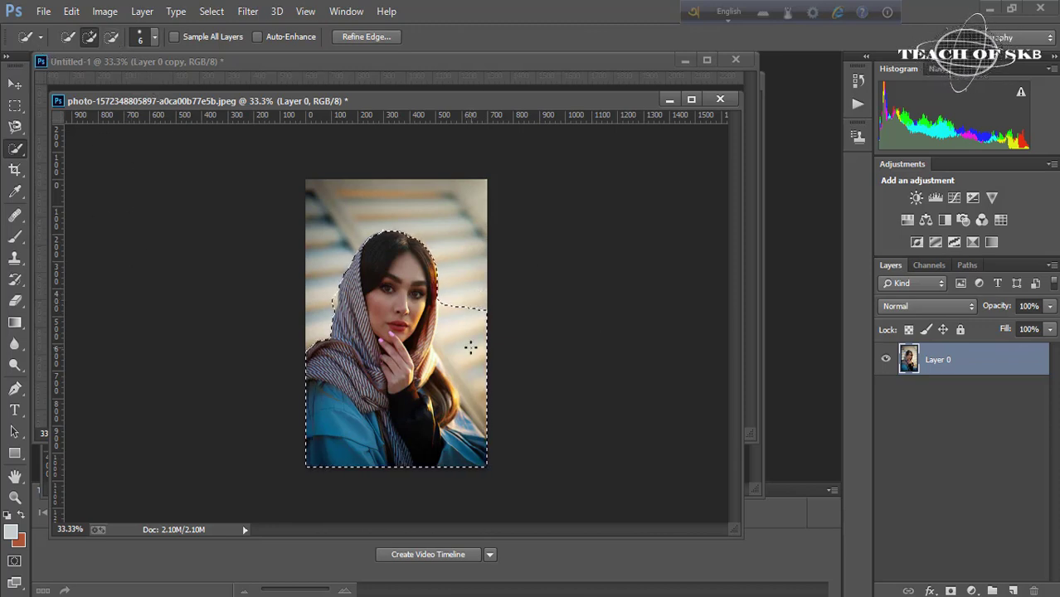
{"action": "left_click", "coordinate": [113, 40]}
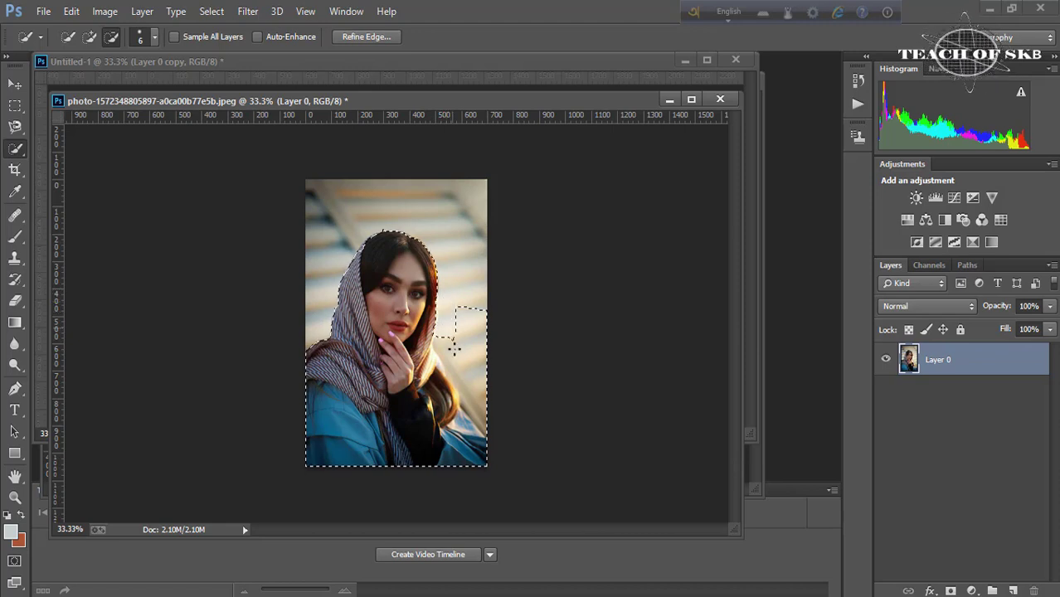
{"action": "left_click_drag", "start_coordinate": [458, 359], "coordinate": [473, 356]}
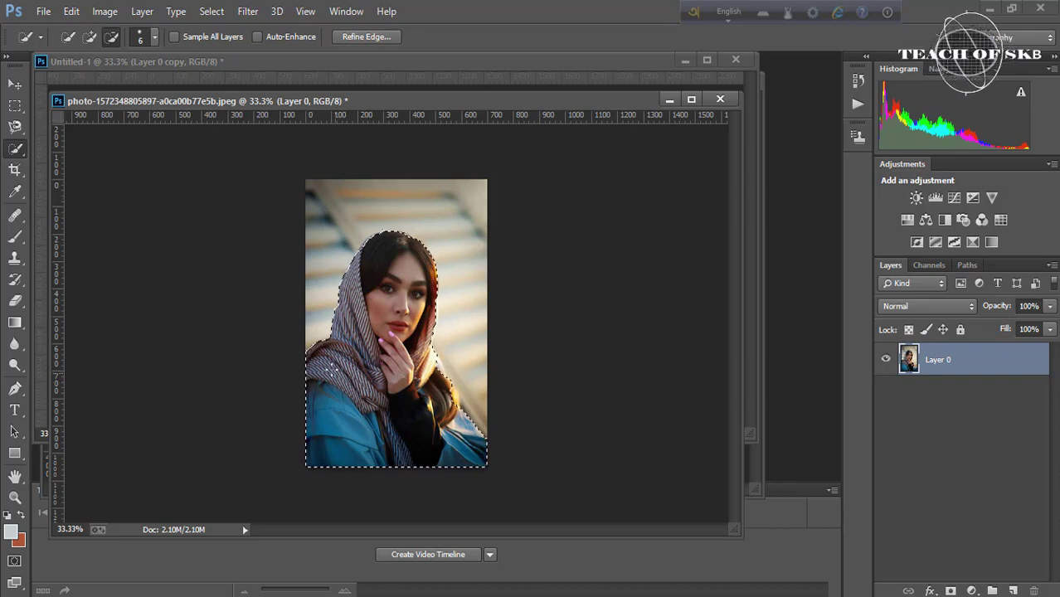
{"action": "left_click", "coordinate": [216, 14]}
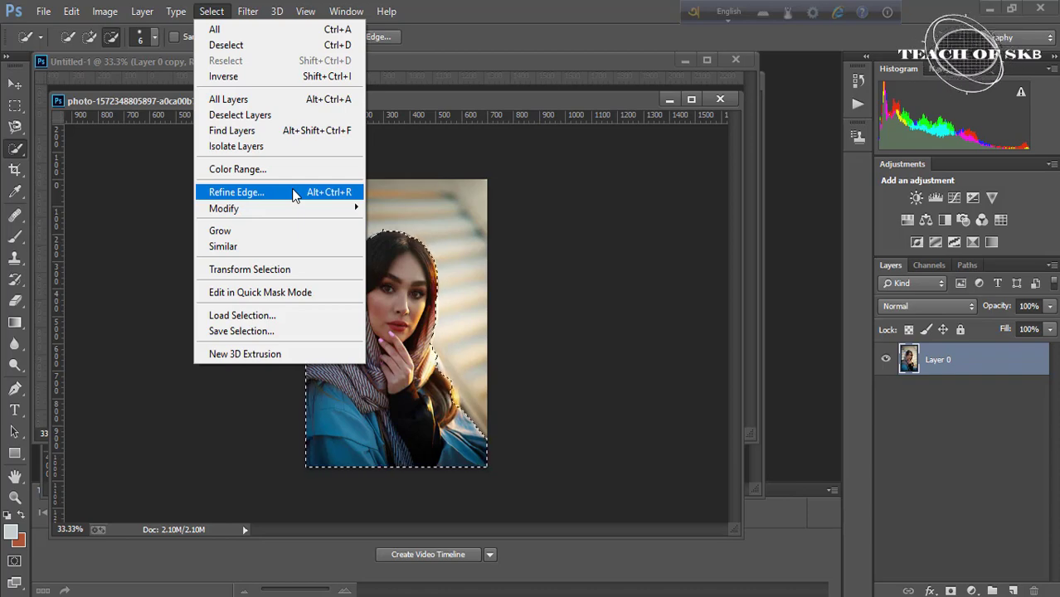
Refine Edge with Radius 1.6 px, Smooth 6, Feather 1.6 px, Contrast 9, output to New Layer.
{"action": "left_click", "coordinate": [292, 192]}
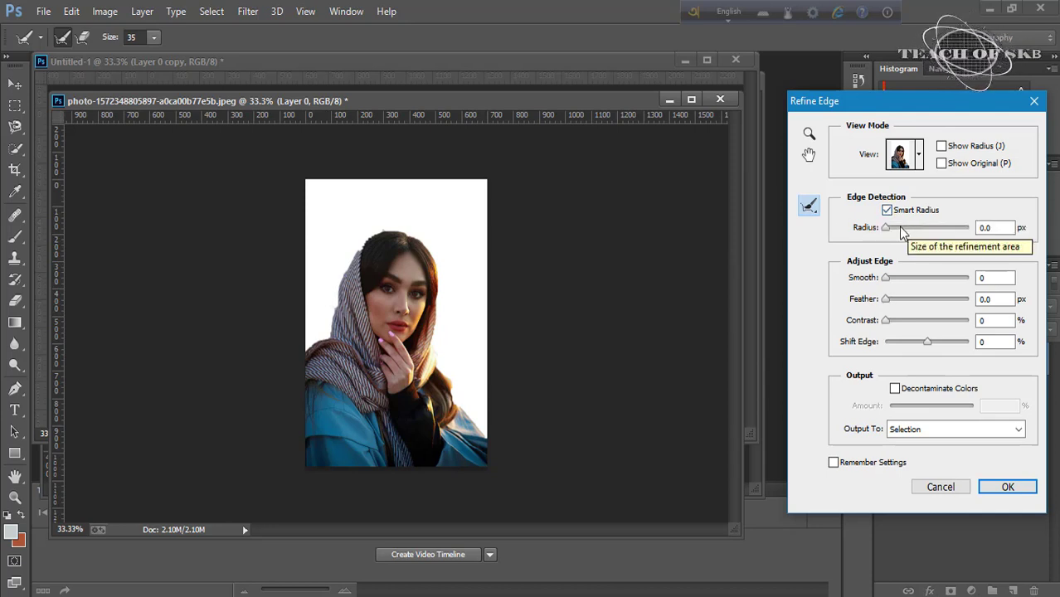
{"action": "left_click", "coordinate": [892, 231]}
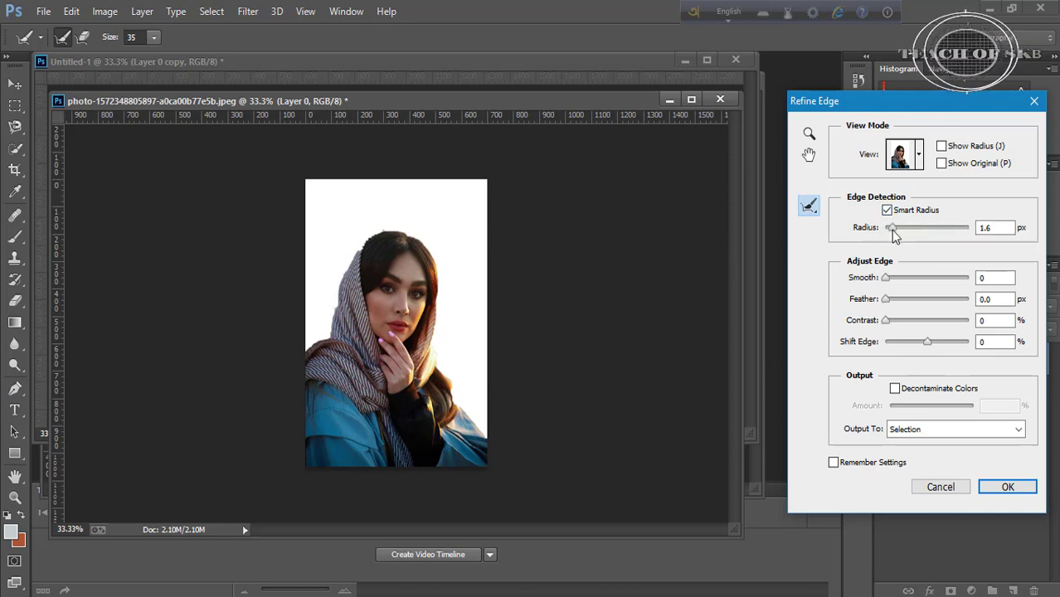
{"action": "left_click", "coordinate": [889, 278]}
{"action": "left_click", "coordinate": [891, 300]}
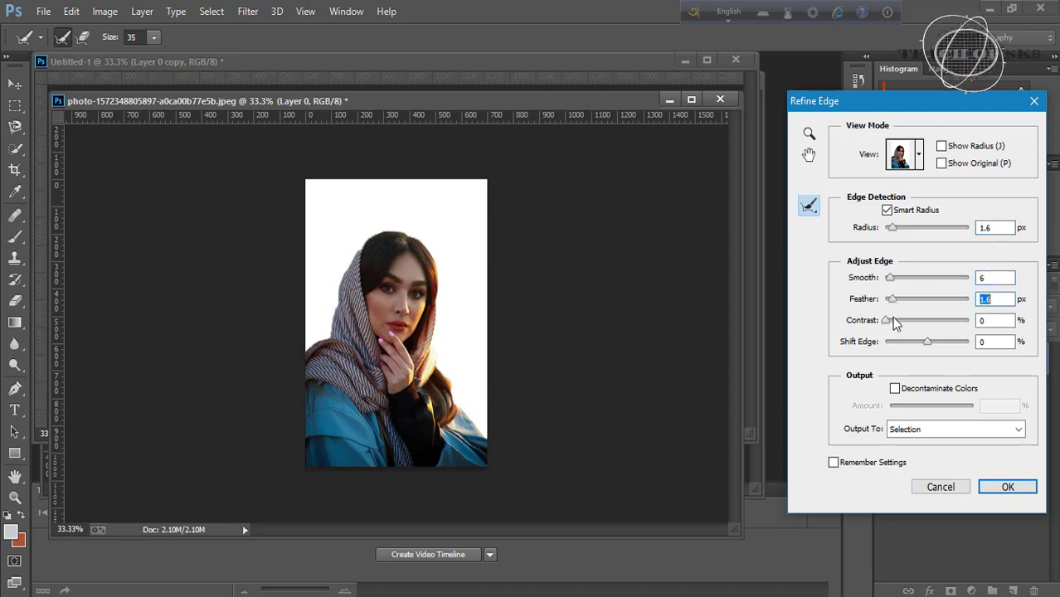
{"action": "left_click", "coordinate": [893, 321]}
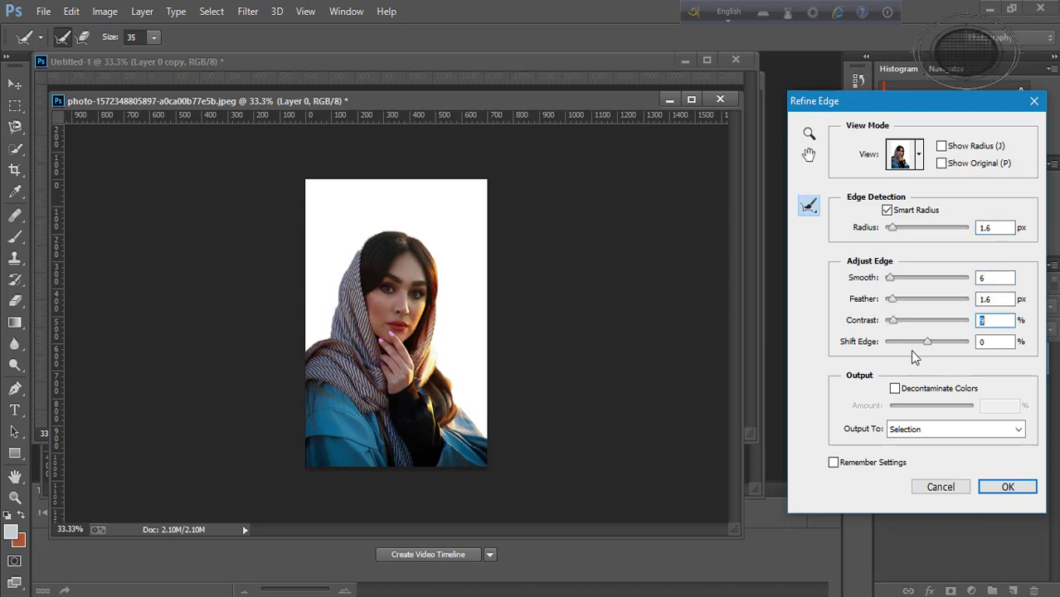
{"action": "left_click", "coordinate": [996, 437]}
{"action": "left_click", "coordinate": [906, 470]}
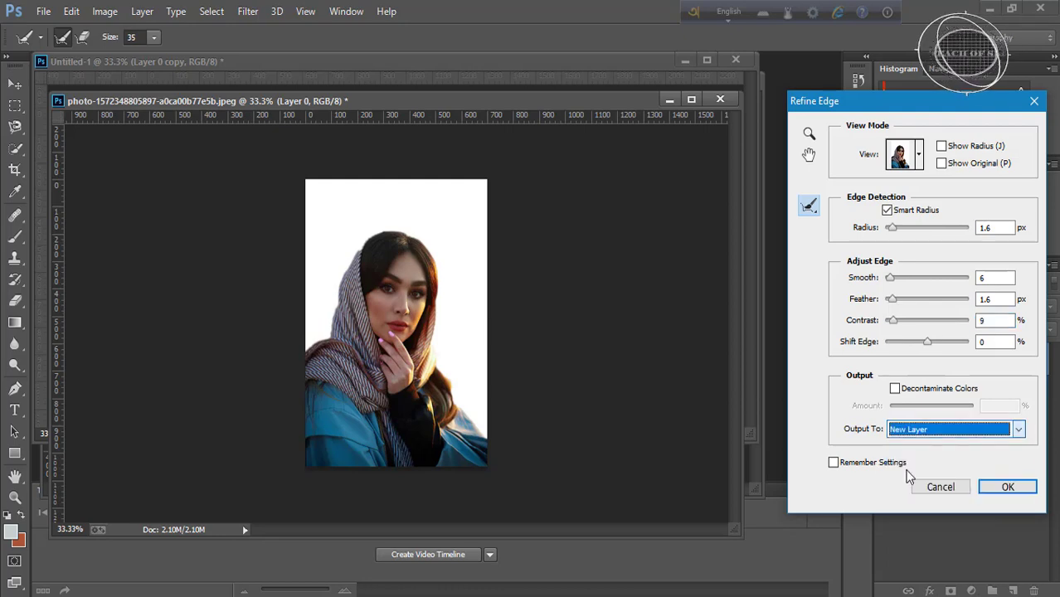
{"action": "left_click", "coordinate": [1008, 487]}
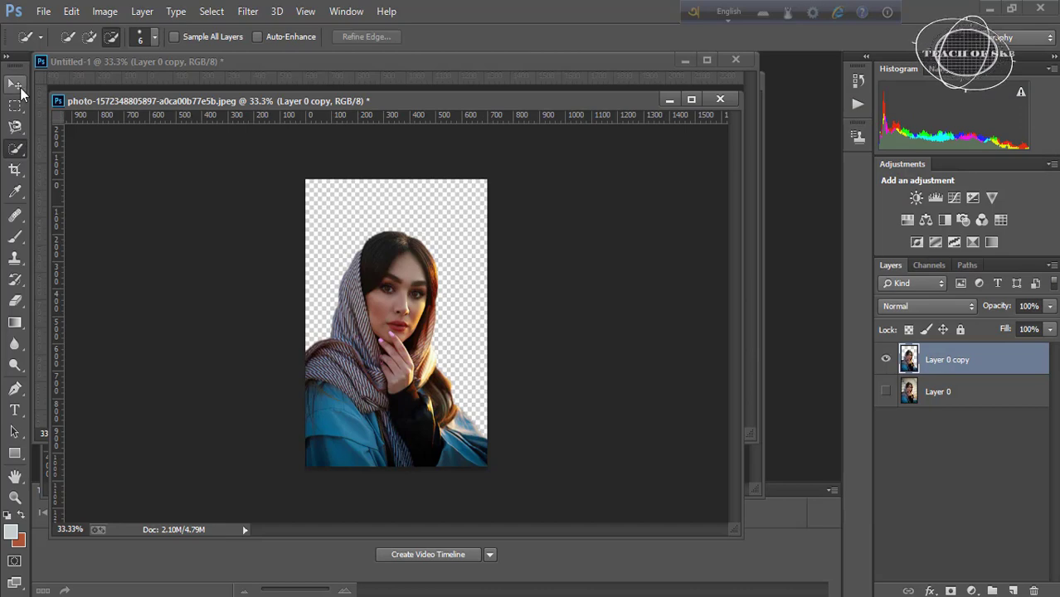
{"action": "left_click", "coordinate": [16, 84]}
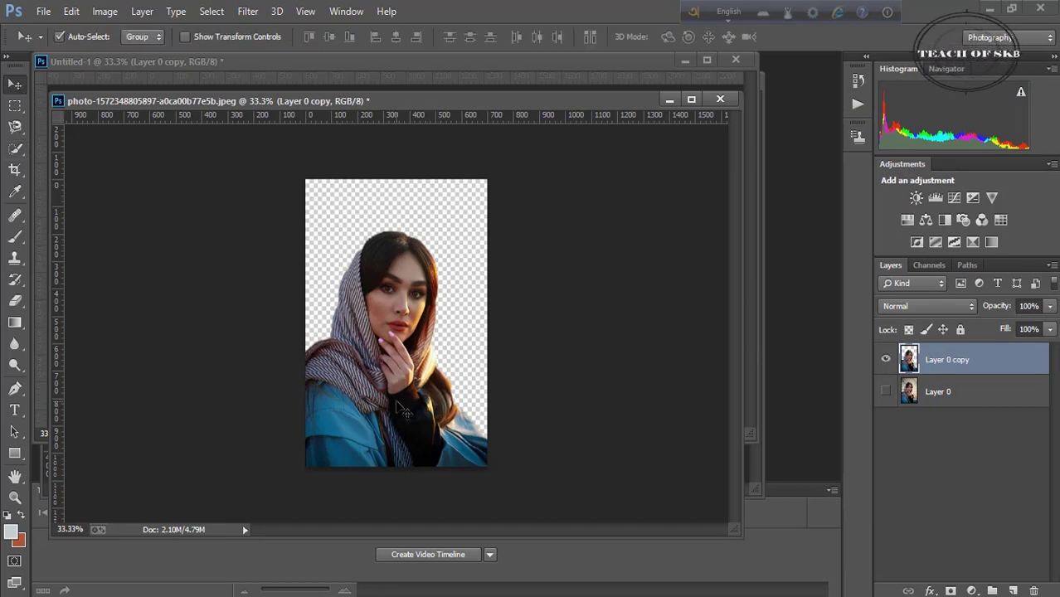
Drag the Layer 0 copy cut-out into Untitled-1 and place it on the left.
{"action": "mouse_move", "coordinate": [357, 429]}
{"action": "left_mouse_down"}
{"action": "mouse_move", "coordinate": [394, 410]}
{"action": "mouse_move", "coordinate": [391, 349]}
{"action": "mouse_move", "coordinate": [432, 396]}
{"action": "mouse_move", "coordinate": [407, 368]}
{"action": "mouse_move", "coordinate": [432, 337]}
{"action": "mouse_move", "coordinate": [466, 501]}
{"action": "mouse_move", "coordinate": [507, 596]}
{"action": "mouse_move", "coordinate": [399, 560]}
{"action": "mouse_move", "coordinate": [249, 264]}
{"action": "mouse_move", "coordinate": [250, 284]}
{"action": "left_mouse_up"}
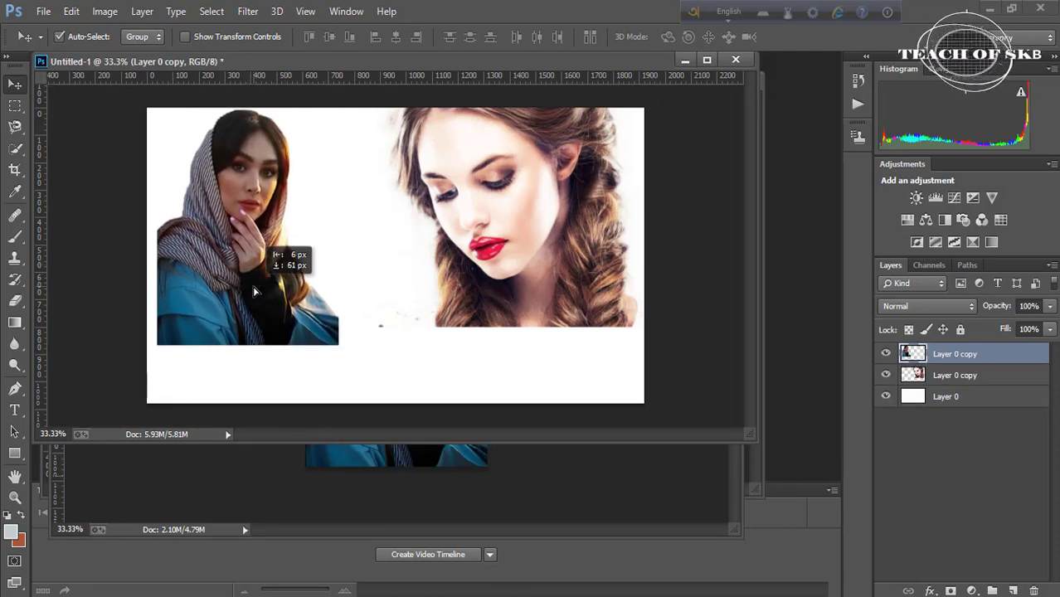
{"action": "left_click_drag", "start_coordinate": [250, 286], "coordinate": [253, 285]}
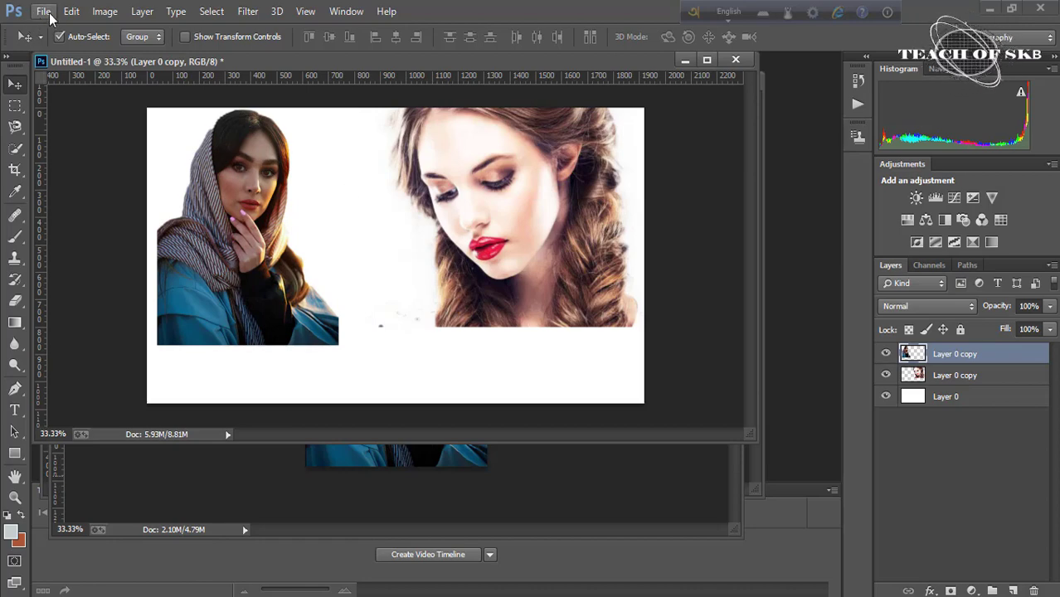
Open amir-taheri-LBw_LnVmdJ8-unsplash.jpg, enlarge its window and zoom in to 16.7%.
{"action": "left_click", "coordinate": [44, 11]}
{"action": "left_click", "coordinate": [51, 40]}
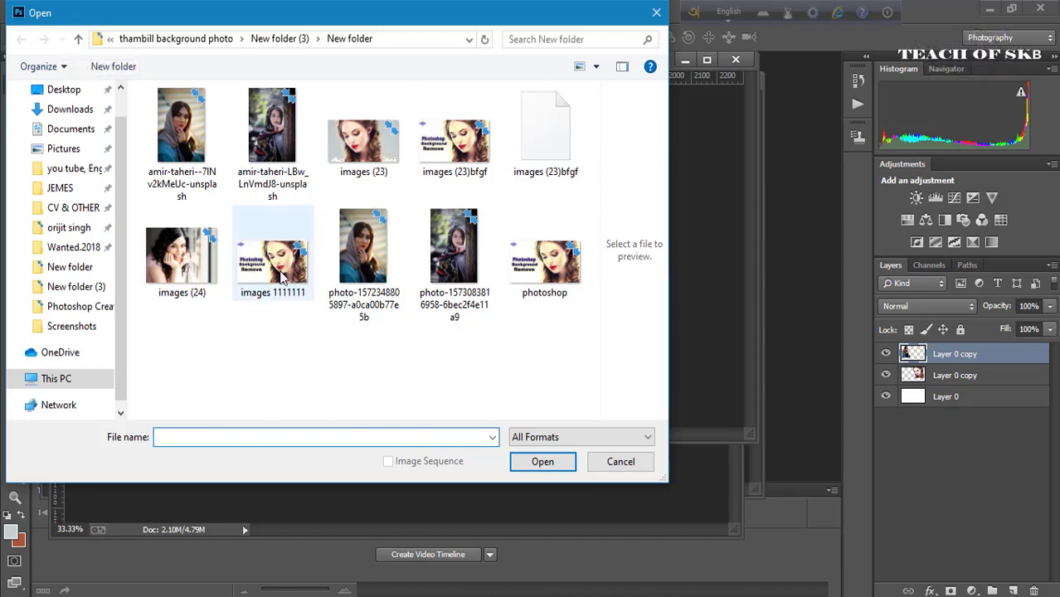
{"action": "left_click", "coordinate": [272, 105]}
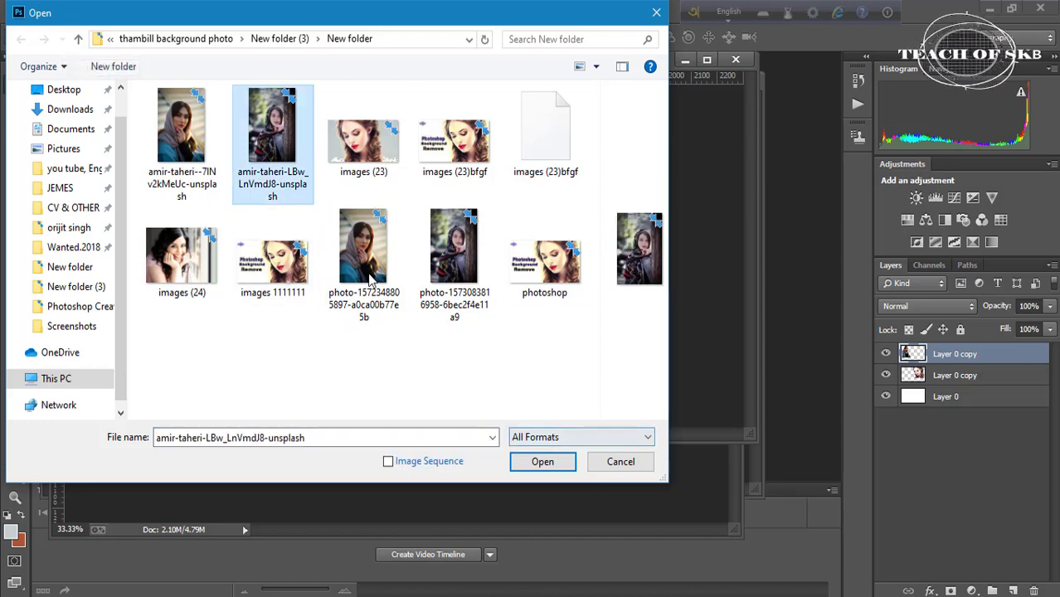
{"action": "left_click", "coordinate": [544, 463]}
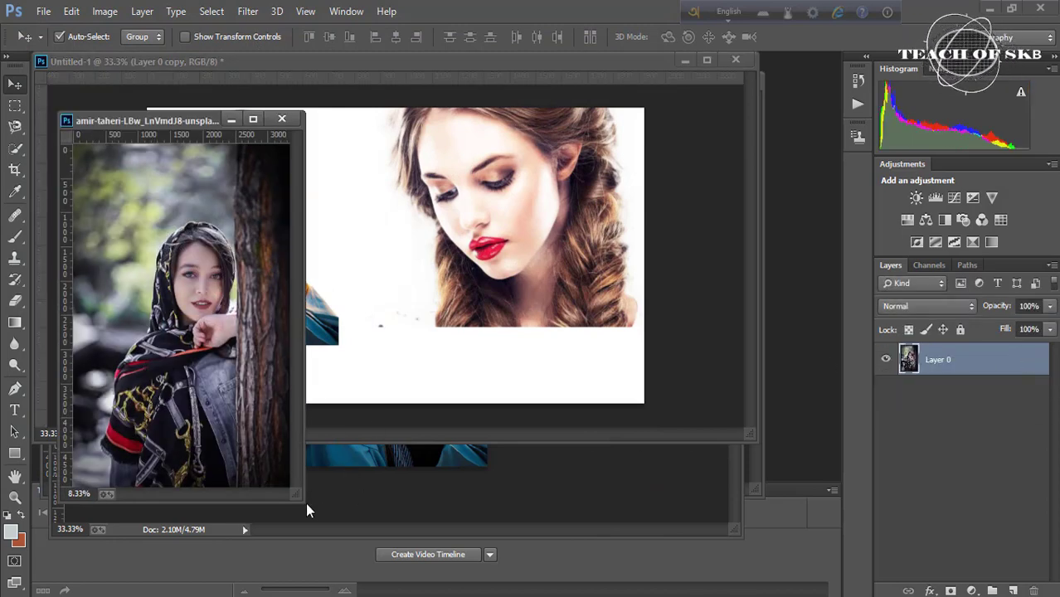
{"action": "left_click_drag", "start_coordinate": [301, 501], "coordinate": [678, 543]}
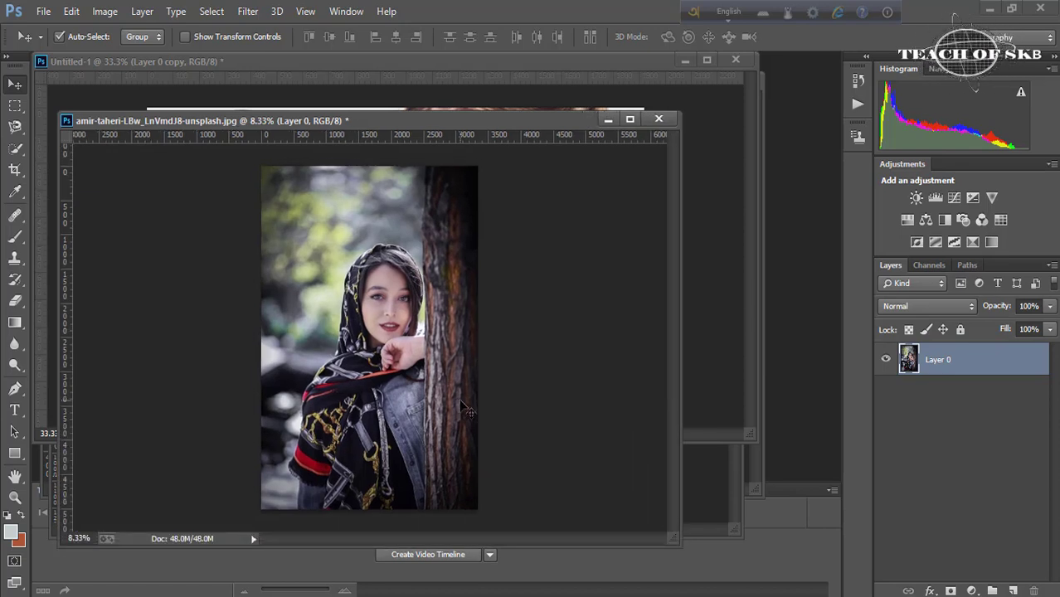
{"action": "key", "text": "ctrl+plus"}
{"action": "key", "text": "ctrl+plus"}
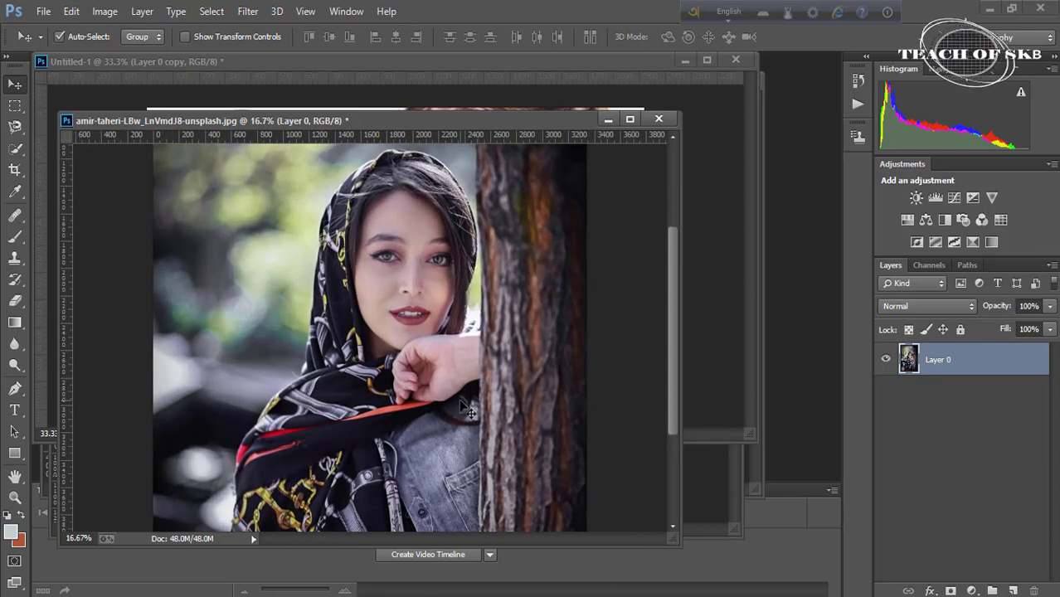
{"action": "scroll", "coordinate": [465, 410], "scroll_direction": "up", "scroll_amount": 1}
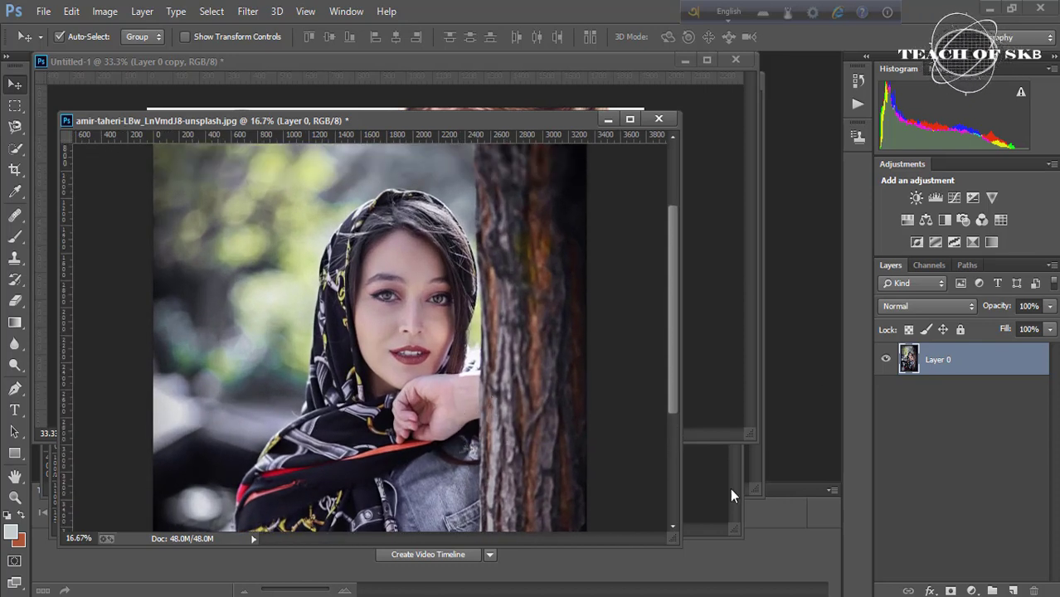
Trace a freehand Lasso selection around the woman beside the tree trunk.
{"action": "left_click", "coordinate": [17, 126]}
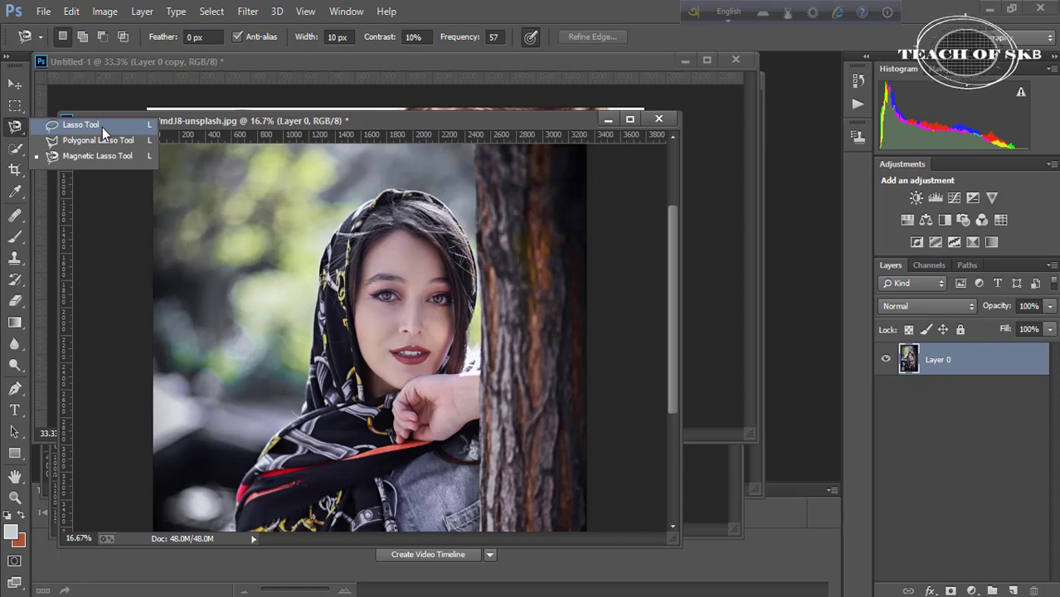
{"action": "left_click", "coordinate": [102, 126]}
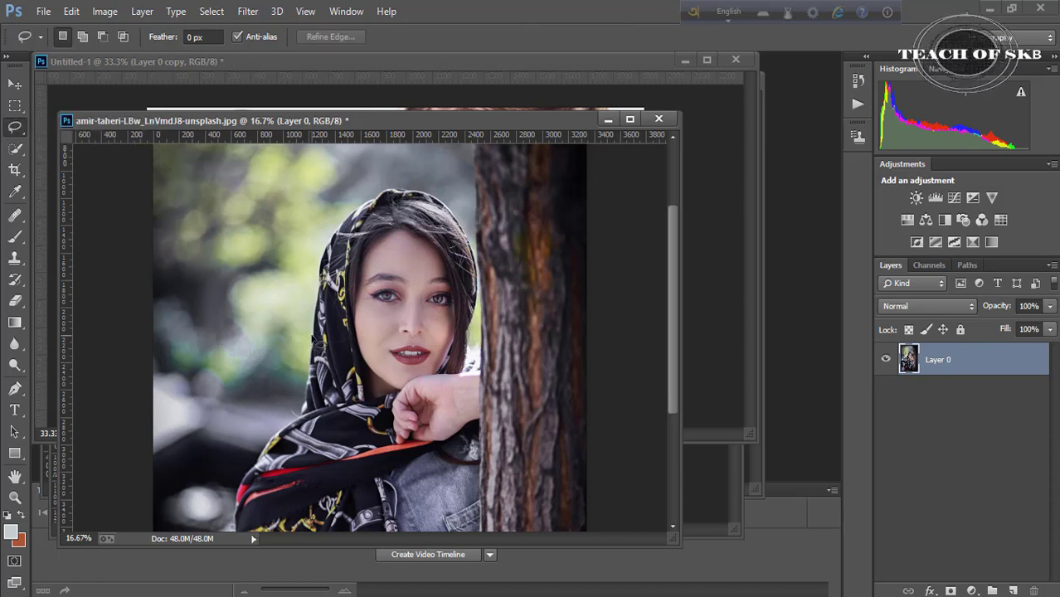
{"action": "mouse_move", "coordinate": [313, 341]}
{"action": "left_mouse_down"}
{"action": "mouse_move", "coordinate": [334, 235]}
{"action": "mouse_move", "coordinate": [466, 229]}
{"action": "mouse_move", "coordinate": [484, 300]}
{"action": "mouse_move", "coordinate": [468, 378]}
{"action": "mouse_move", "coordinate": [490, 420]}
{"action": "left_mouse_up"}
{"action": "left_click_drag", "start_coordinate": [487, 461], "coordinate": [488, 490]}
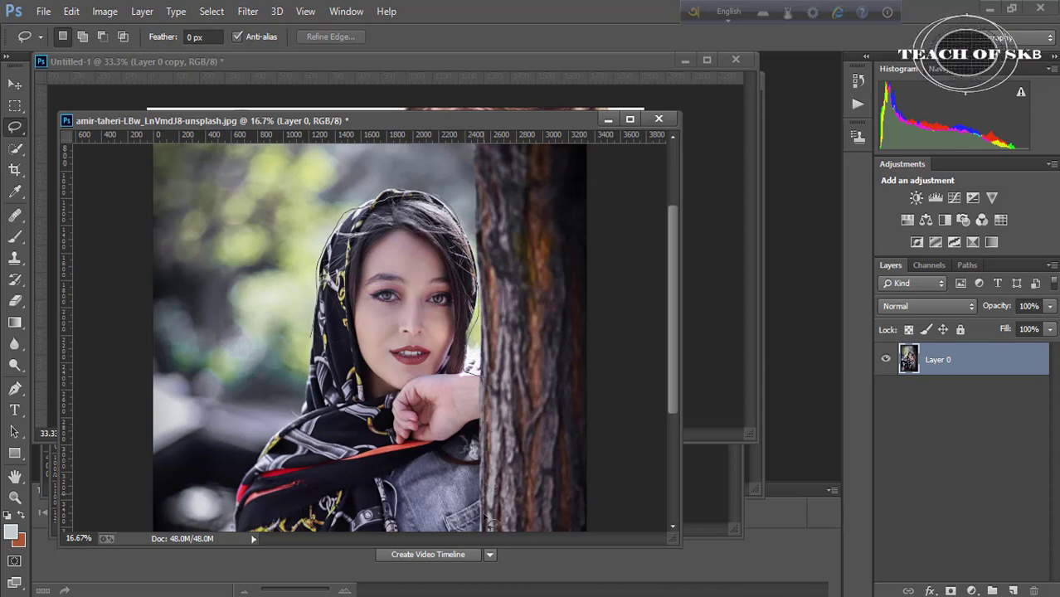
{"action": "mouse_move", "coordinate": [427, 537]}
{"action": "left_mouse_down"}
{"action": "mouse_move", "coordinate": [280, 538]}
{"action": "mouse_move", "coordinate": [244, 508]}
{"action": "mouse_move", "coordinate": [306, 419]}
{"action": "mouse_move", "coordinate": [322, 352]}
{"action": "mouse_move", "coordinate": [479, 375]}
{"action": "left_mouse_up"}
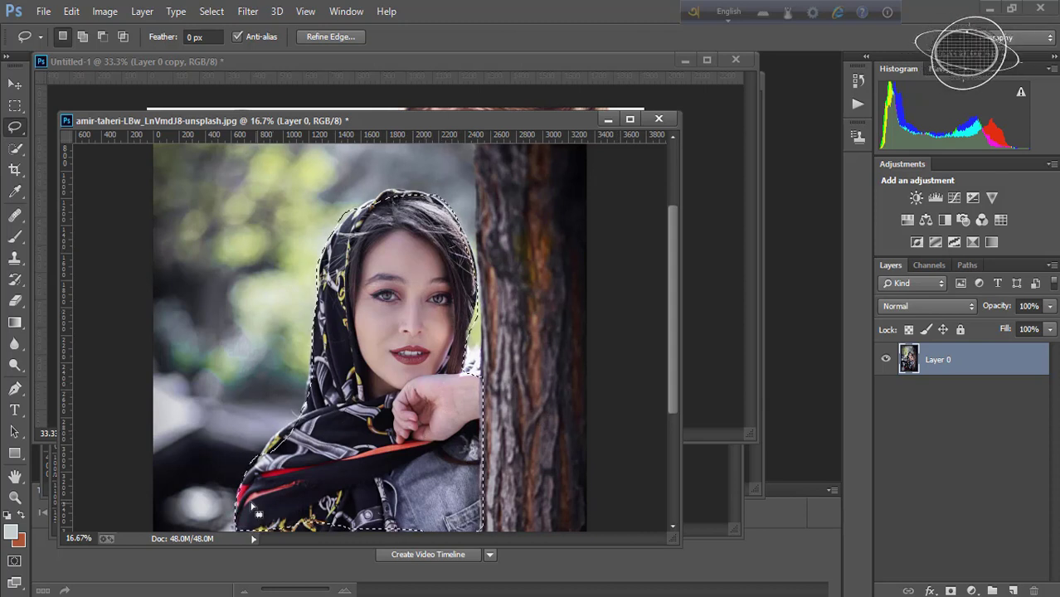
{"action": "left_click", "coordinate": [210, 12]}
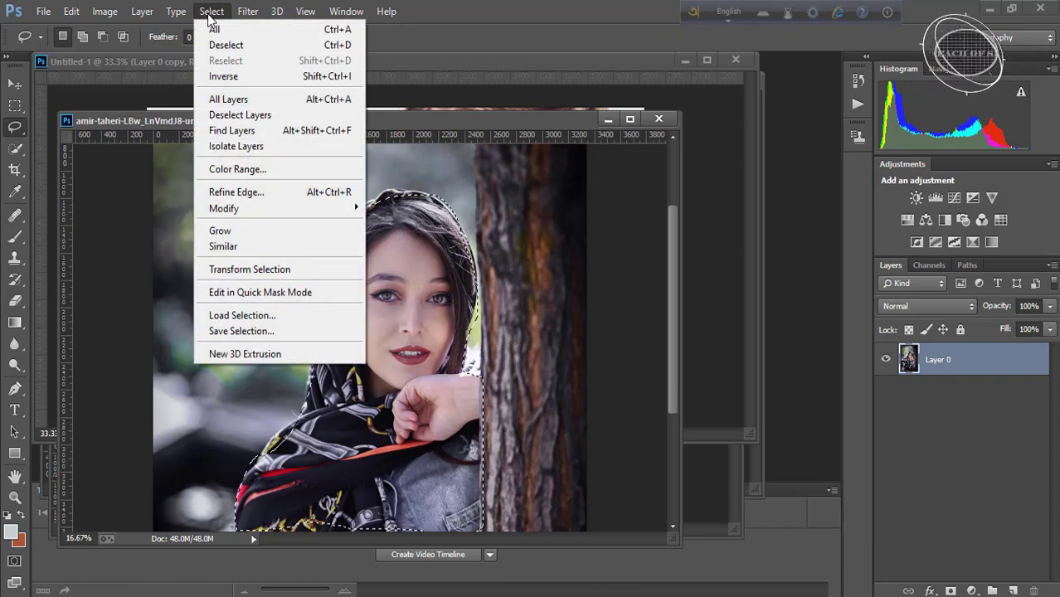
Refine Edge with Smart Radius, Radius 1.2 px, Smooth 9, Feather 2.6 px, Contrast 14%, output to New Layer.
{"action": "left_click", "coordinate": [235, 195]}
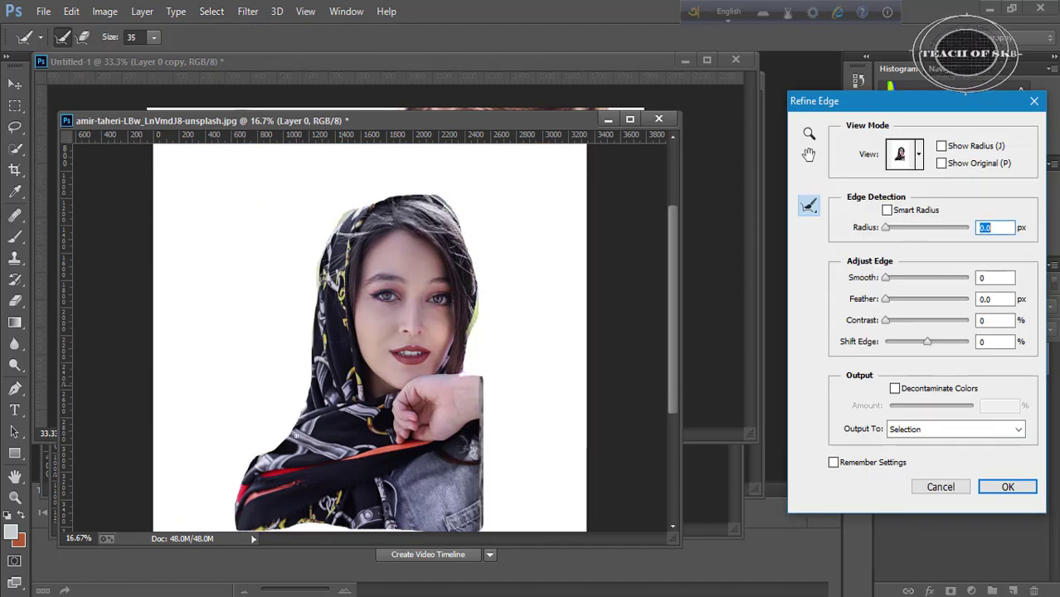
{"action": "left_click", "coordinate": [887, 211]}
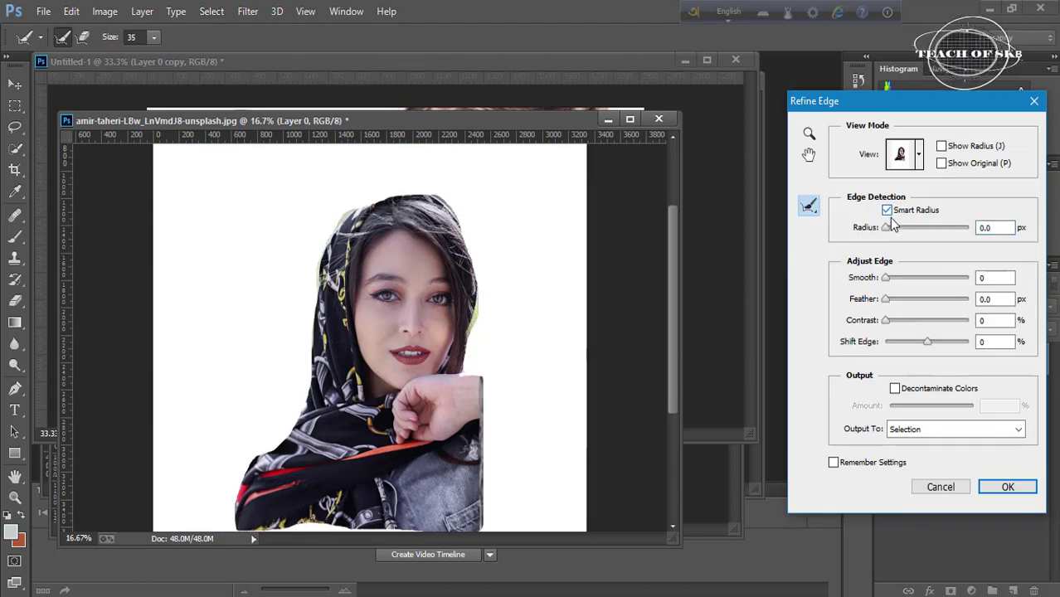
{"action": "left_click_drag", "start_coordinate": [886, 228], "coordinate": [890, 228]}
{"action": "left_click_drag", "start_coordinate": [886, 278], "coordinate": [897, 299]}
{"action": "left_click", "coordinate": [896, 320]}
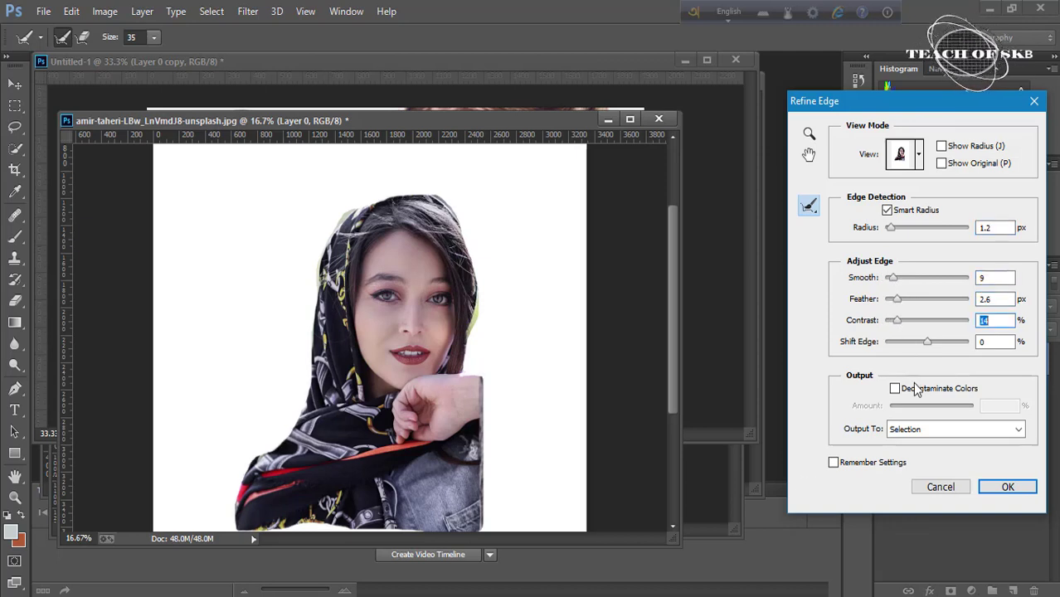
{"action": "left_click", "coordinate": [981, 431]}
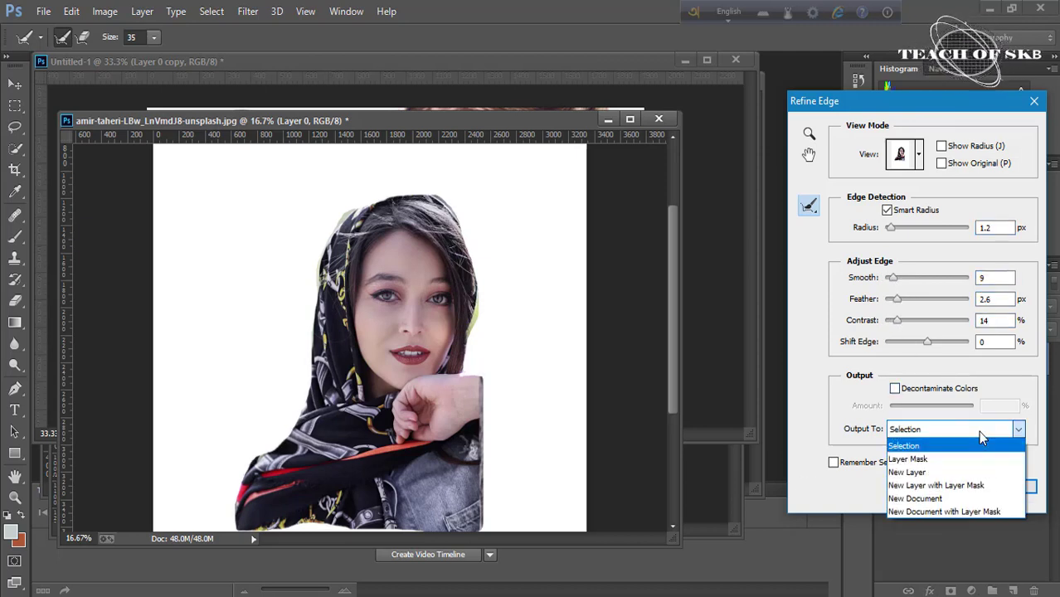
{"action": "left_click", "coordinate": [917, 473]}
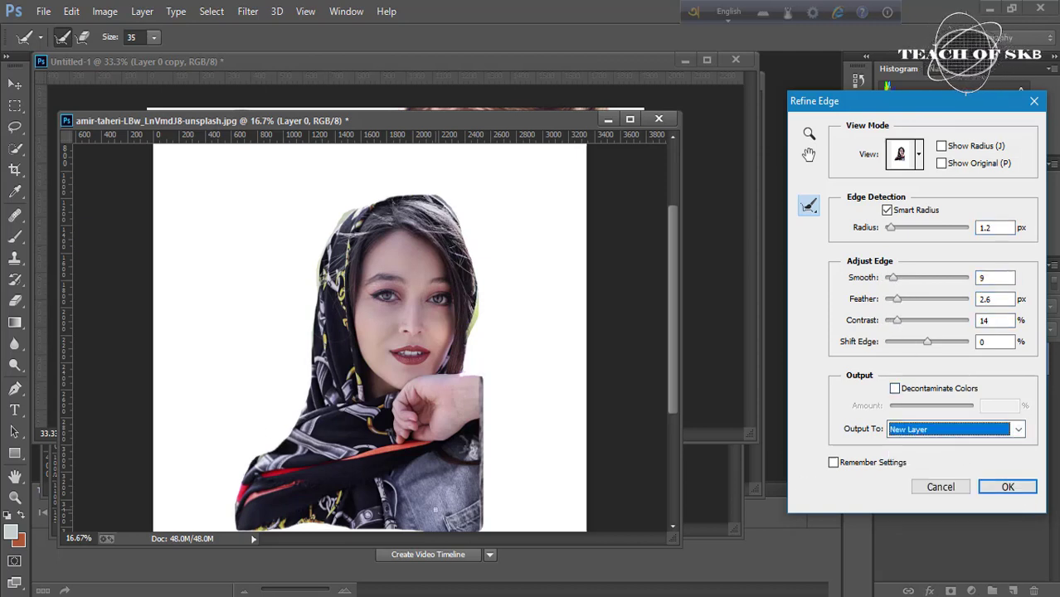
{"action": "left_click", "coordinate": [1007, 488]}
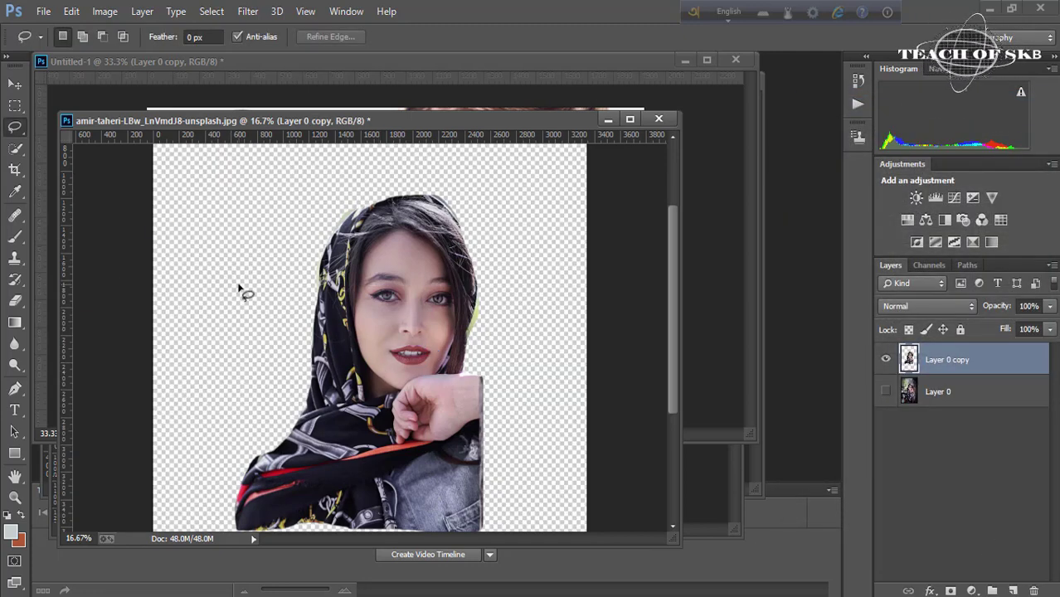
Move the Layer 0 copy cut-out lower and to the right on its canvas.
{"action": "left_click", "coordinate": [14, 84]}
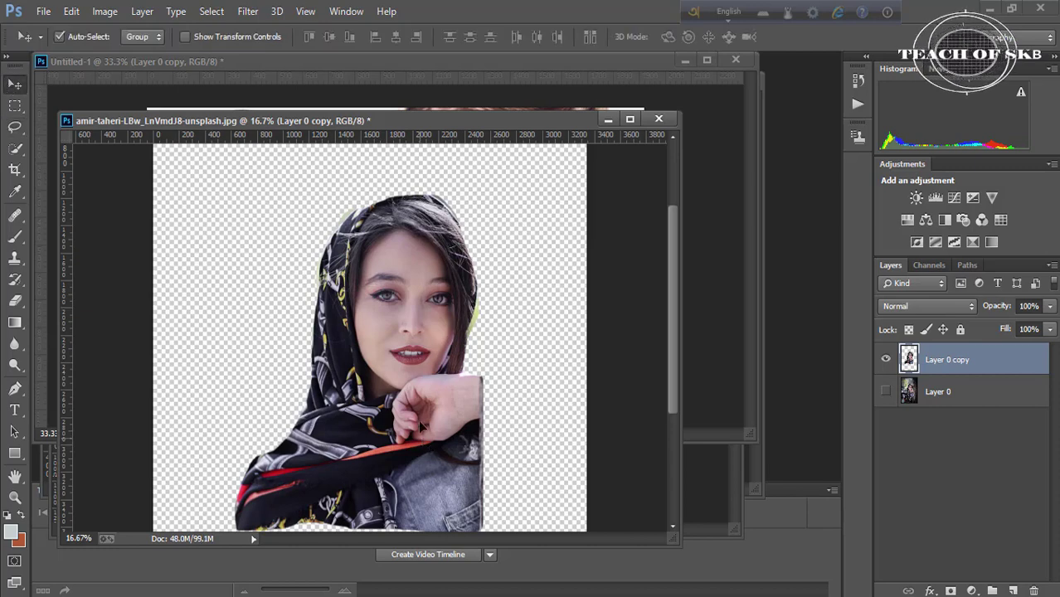
{"action": "mouse_move", "coordinate": [420, 425]}
{"action": "left_mouse_down"}
{"action": "mouse_move", "coordinate": [405, 371]}
{"action": "mouse_move", "coordinate": [421, 421]}
{"action": "left_mouse_up"}
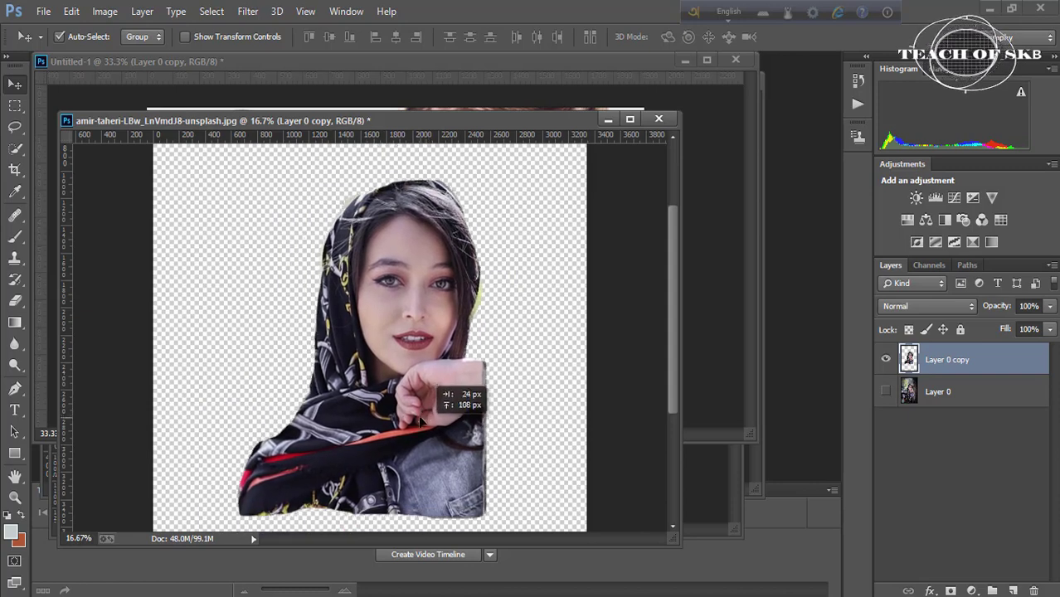
{"action": "left_click_drag", "start_coordinate": [421, 421], "coordinate": [448, 446]}
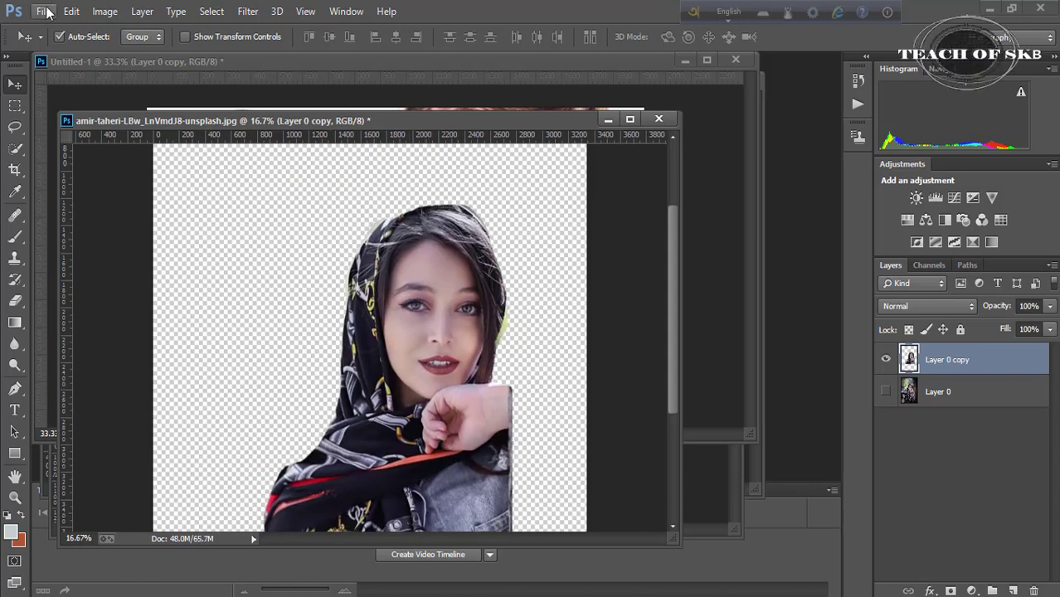
{"action": "left_click", "coordinate": [43, 11]}
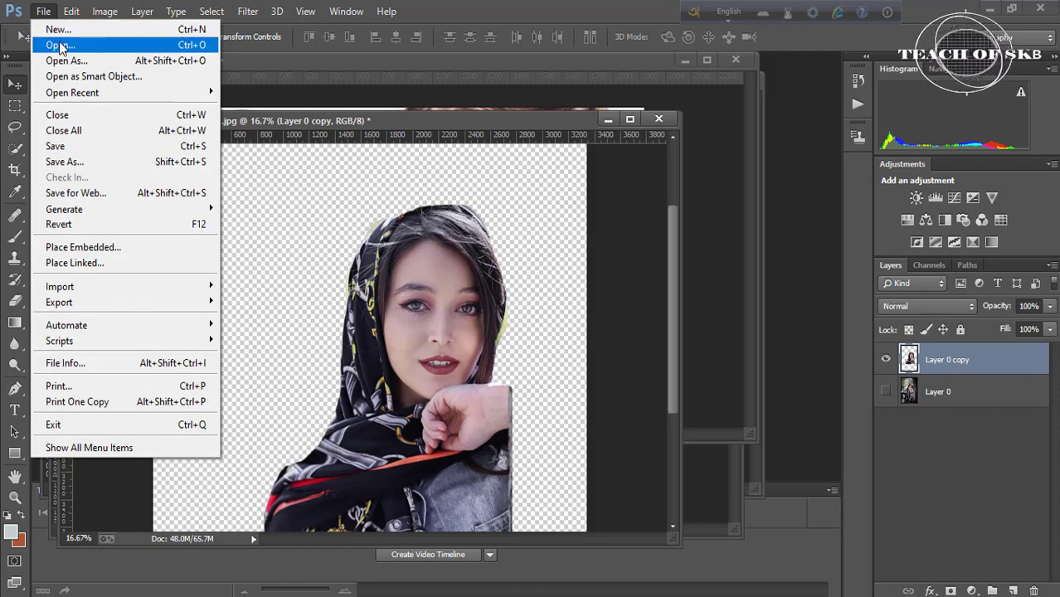
Open images (24).jpeg and unlock its Background layer as editable Layer 0.
{"action": "left_click", "coordinate": [57, 45]}
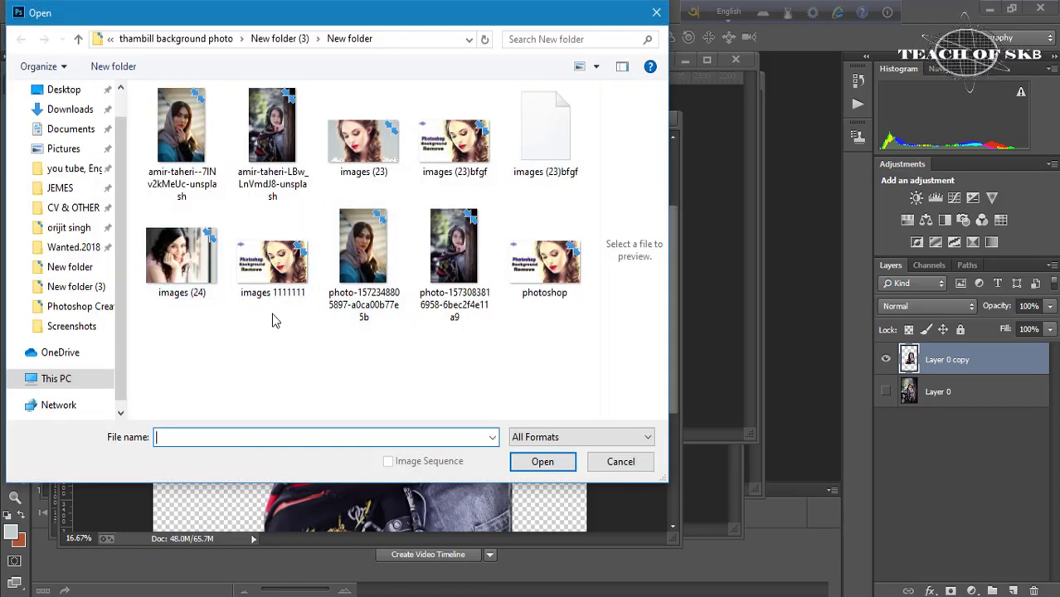
{"action": "left_click", "coordinate": [174, 260]}
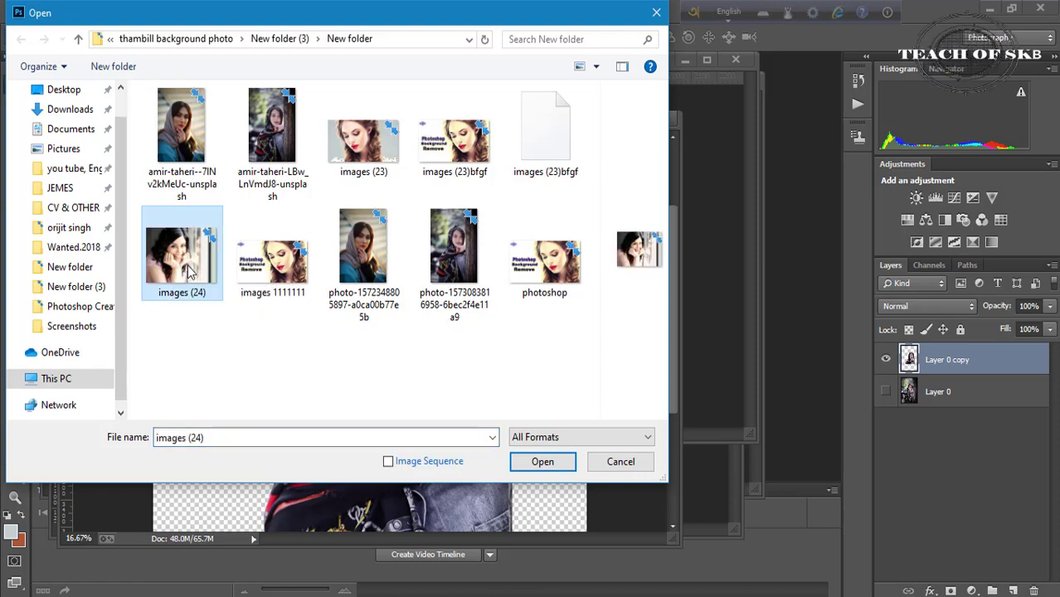
{"action": "left_click", "coordinate": [540, 462]}
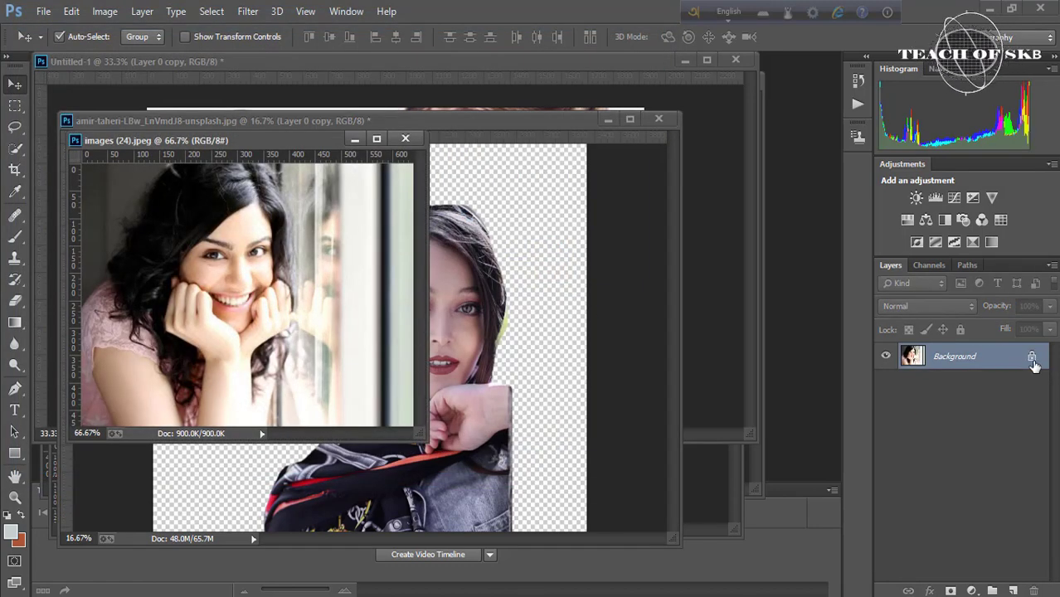
{"action": "left_click", "coordinate": [1031, 356]}
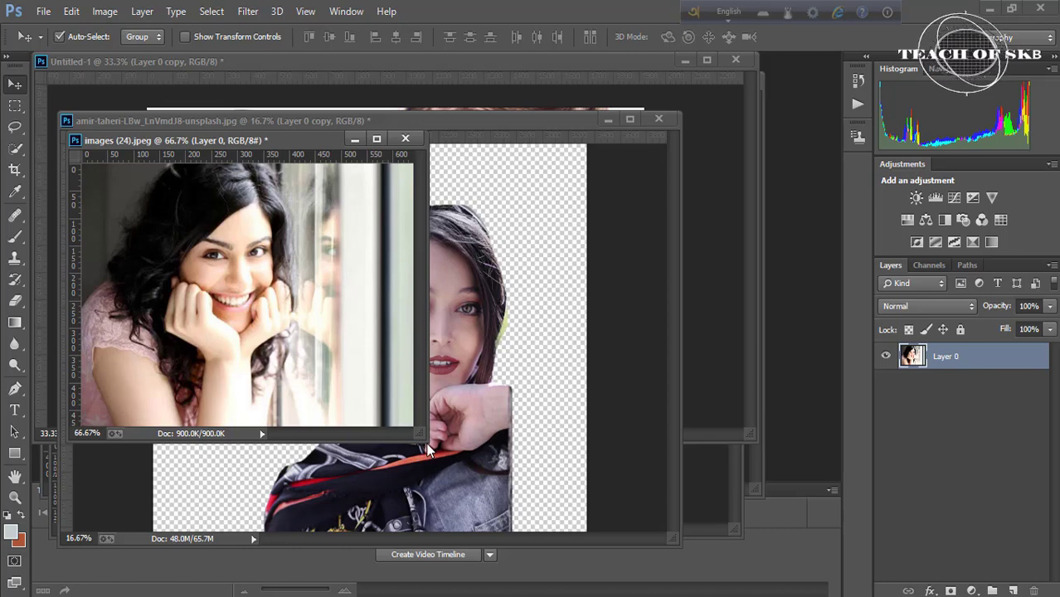
{"action": "left_click_drag", "start_coordinate": [426, 446], "coordinate": [598, 525]}
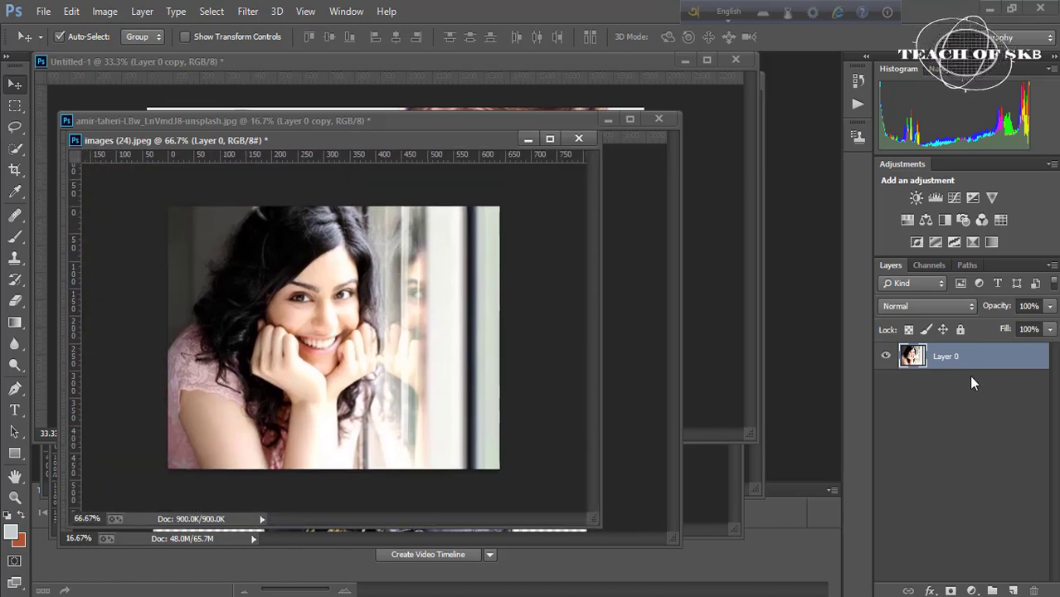
{"action": "left_click_drag", "start_coordinate": [969, 375], "coordinate": [948, 370]}
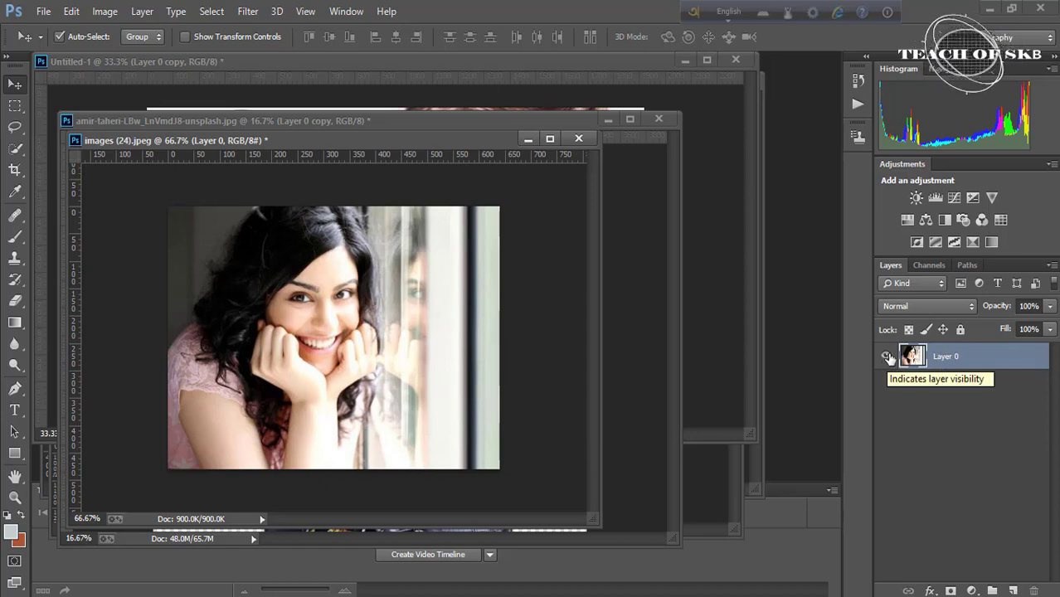
{"action": "left_click", "coordinate": [887, 356]}
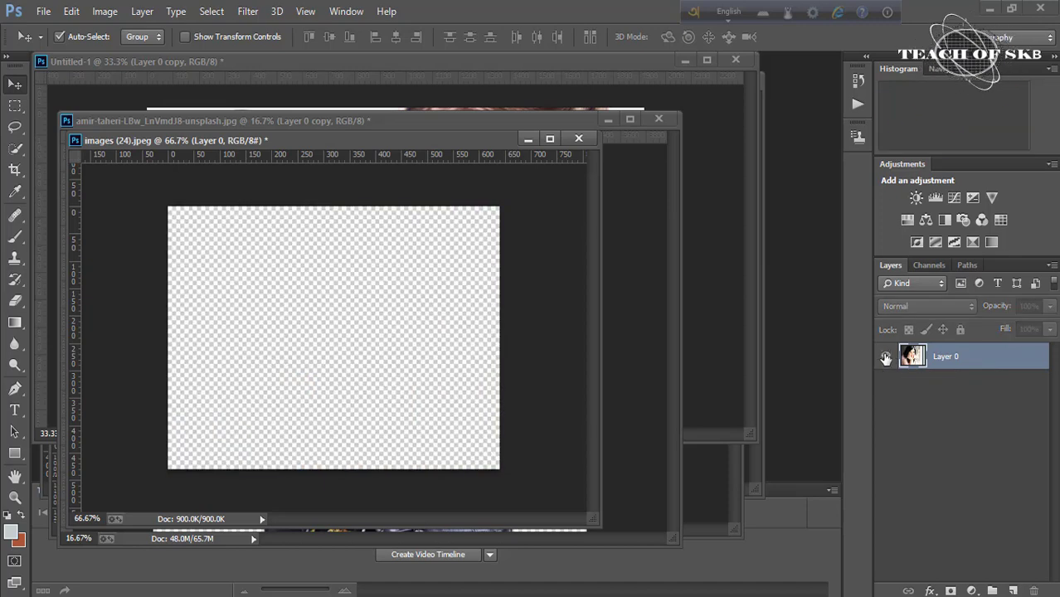
{"action": "left_click", "coordinate": [886, 358]}
{"action": "left_click", "coordinate": [14, 126]}
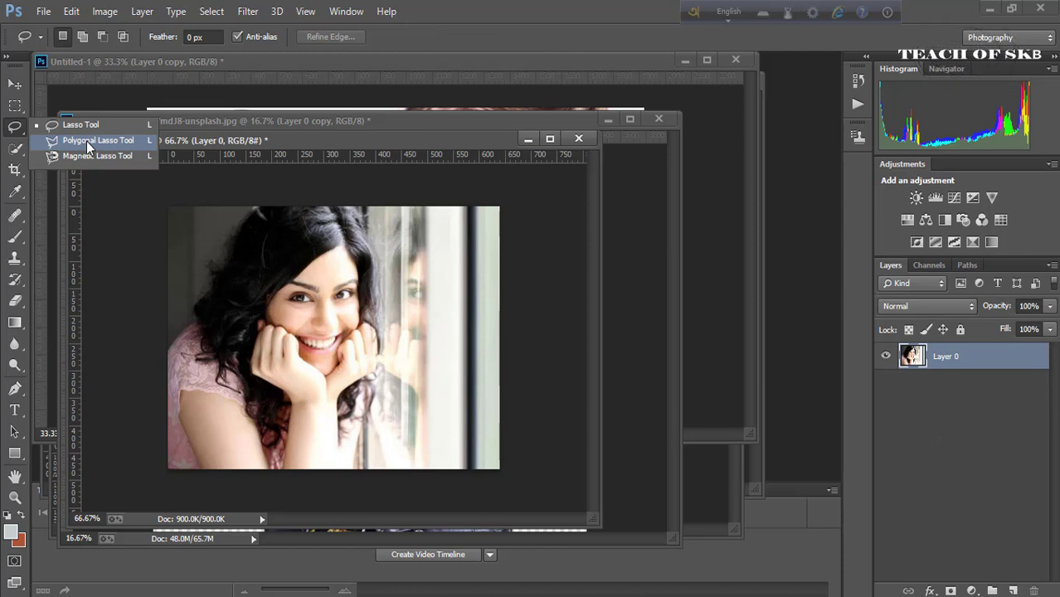
Outline the smiling woman's hair and shoulders with Polygonal Lasso points, excluding the window.
{"action": "left_click", "coordinate": [108, 141]}
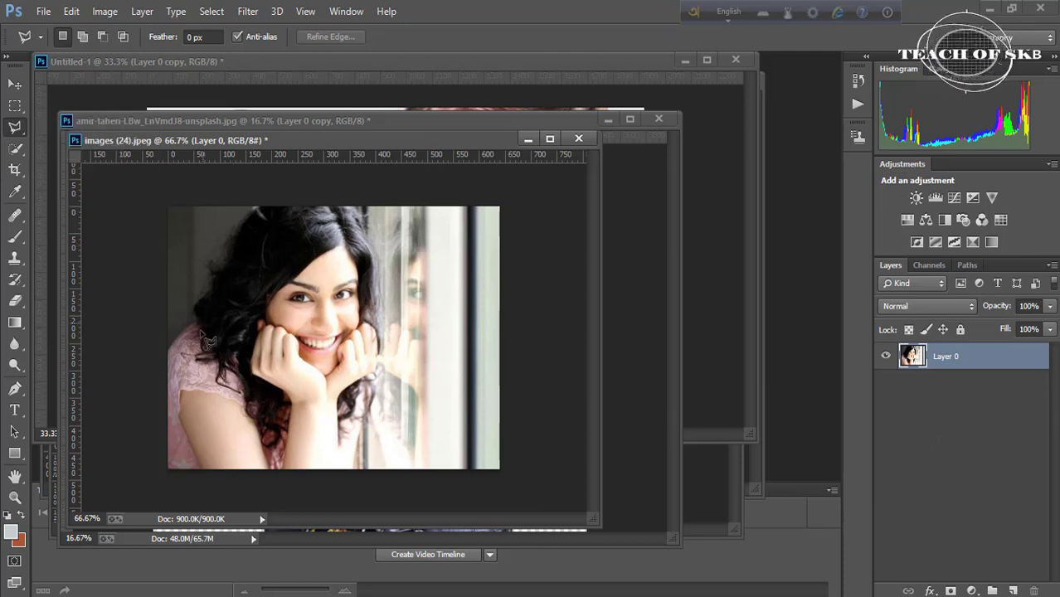
{"action": "left_click", "coordinate": [171, 343]}
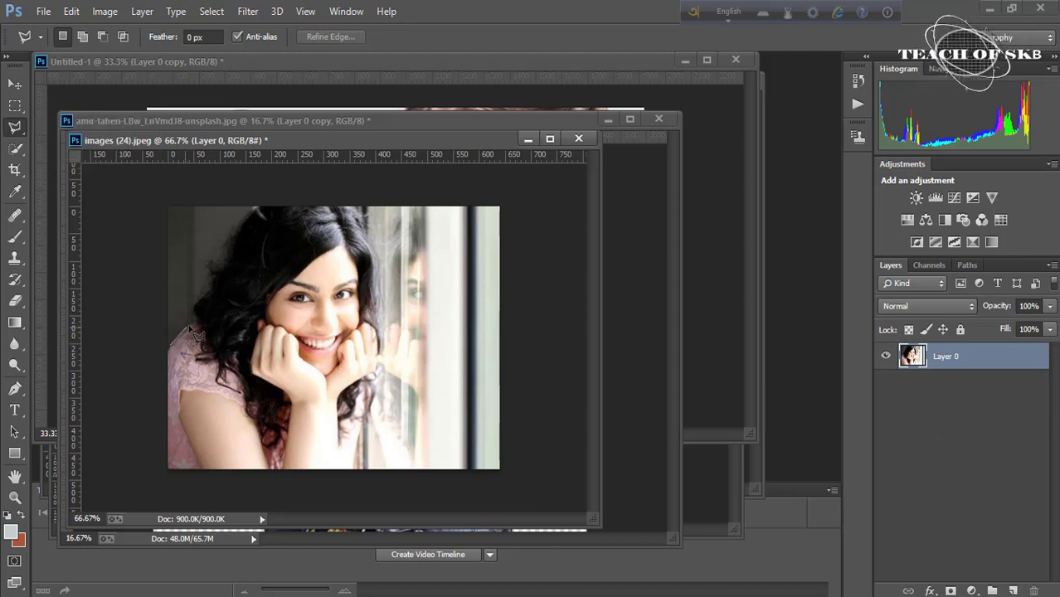
{"action": "left_click", "coordinate": [195, 320]}
{"action": "left_click", "coordinate": [220, 251]}
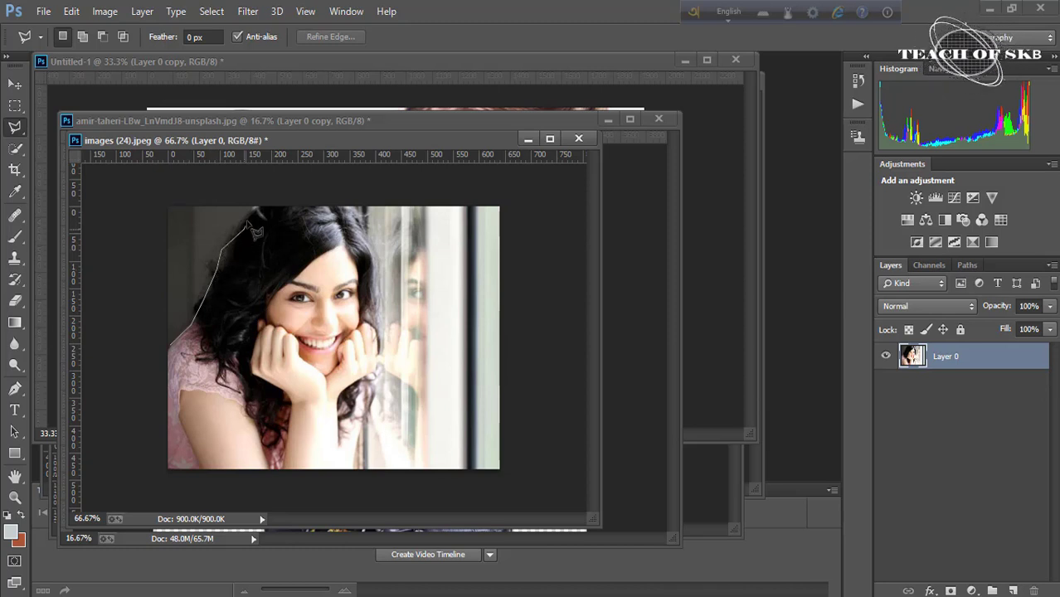
{"action": "left_click", "coordinate": [253, 210]}
{"action": "left_click", "coordinate": [308, 206]}
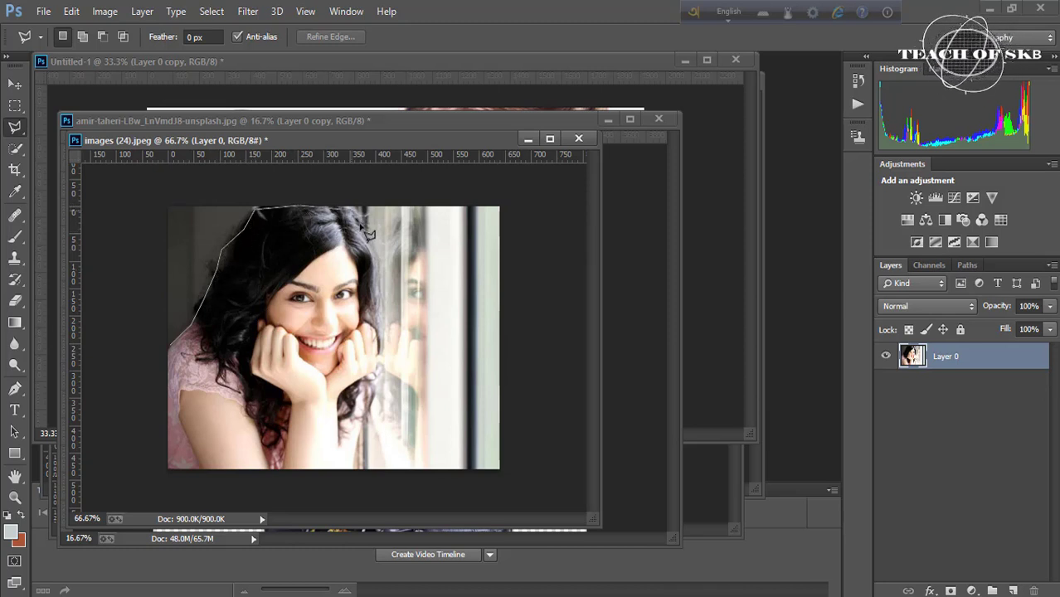
{"action": "left_click", "coordinate": [365, 223]}
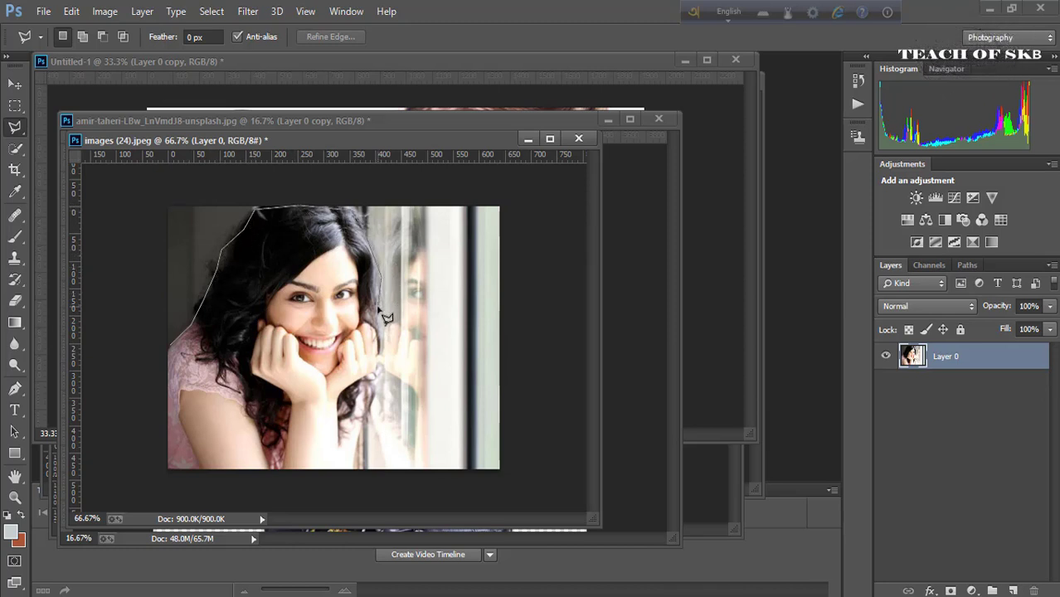
{"action": "left_click", "coordinate": [383, 370]}
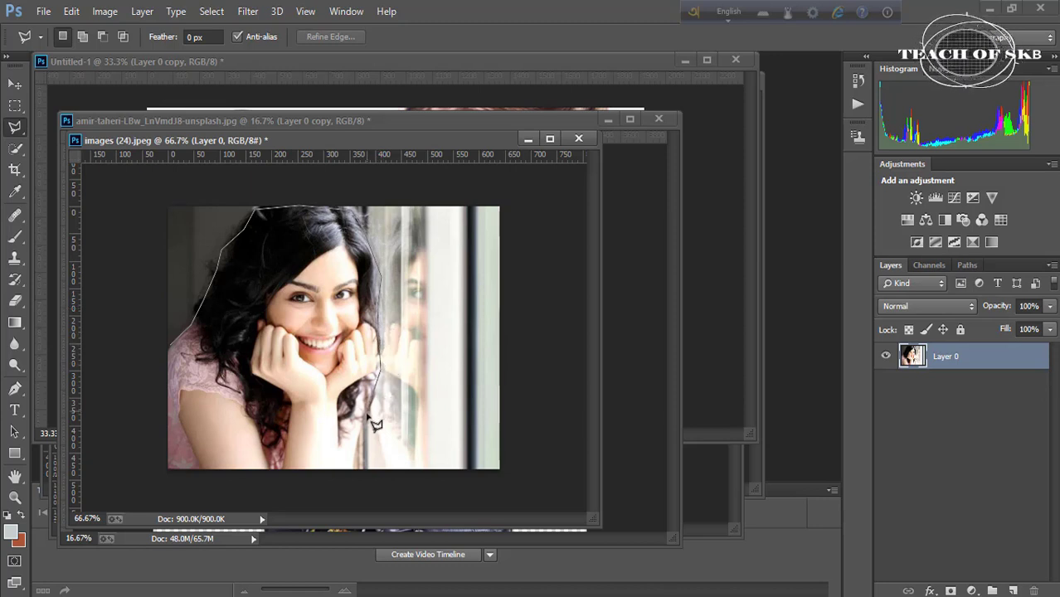
{"action": "left_click", "coordinate": [363, 469]}
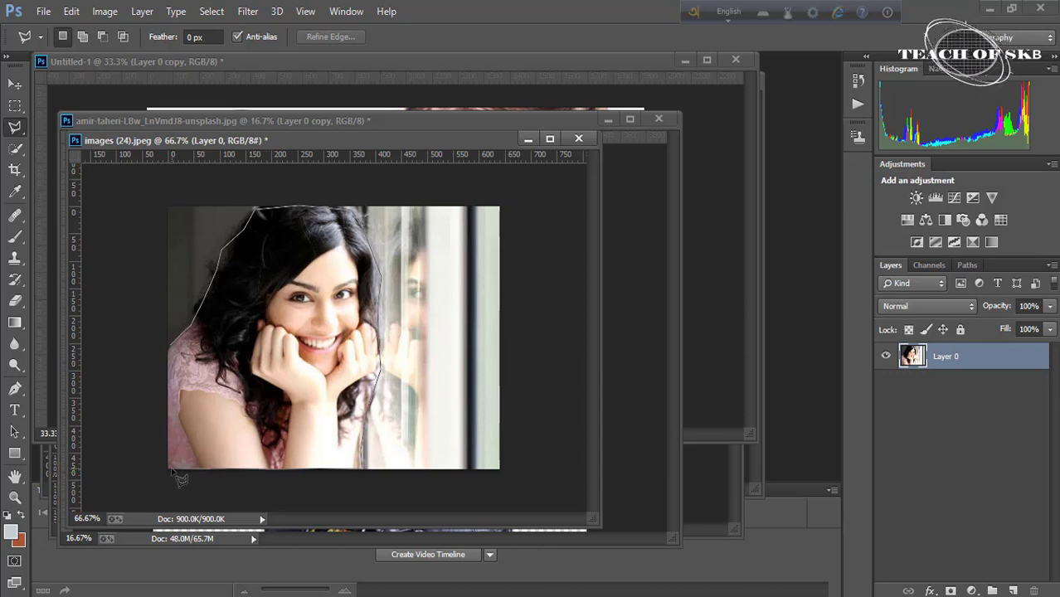
{"action": "left_click", "coordinate": [176, 356]}
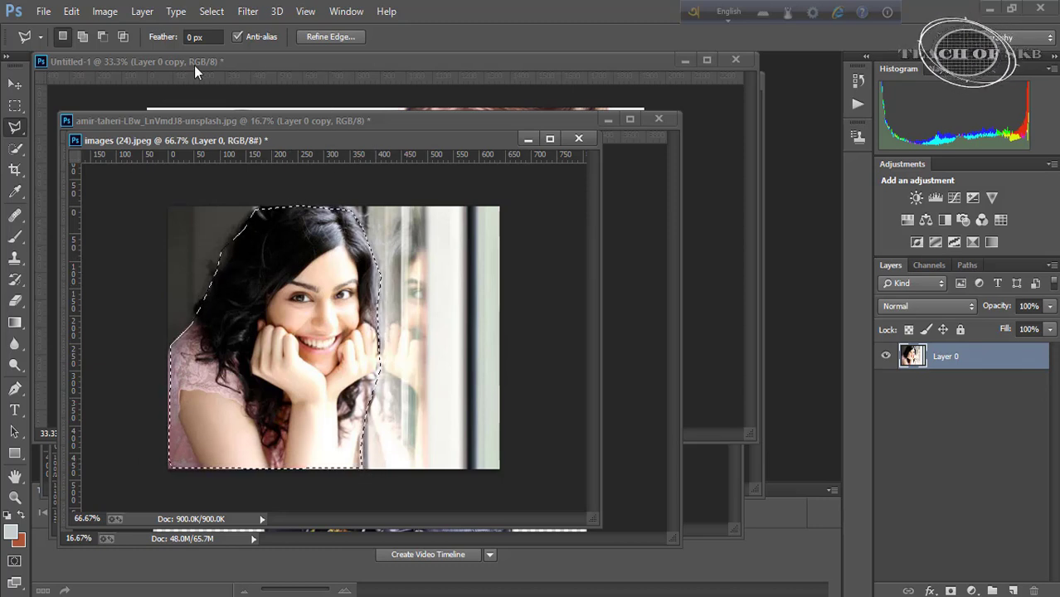
{"action": "left_click", "coordinate": [214, 12]}
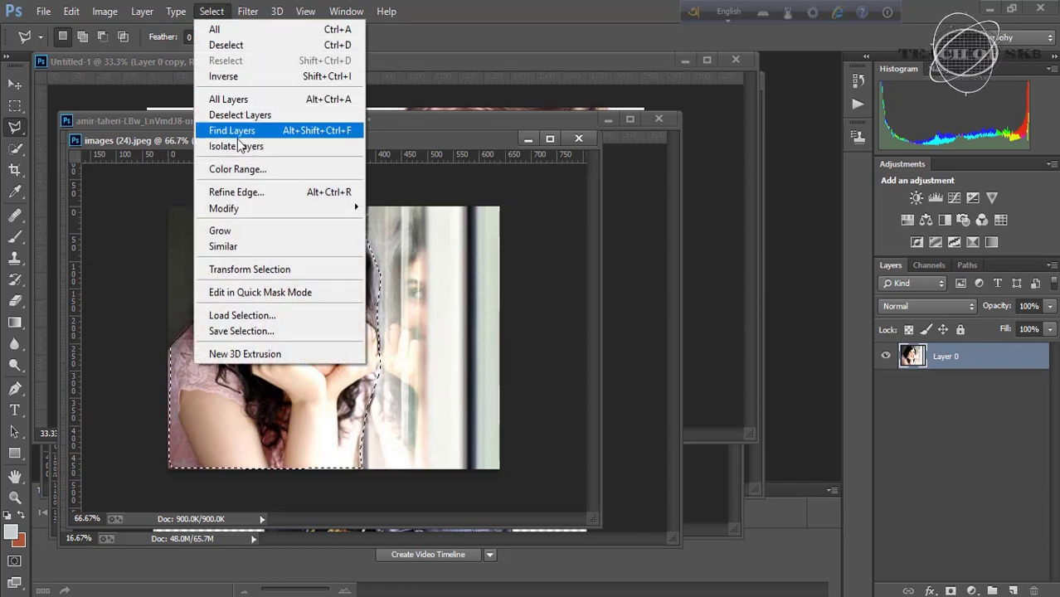
Refine the selection edge: Smart Radius 2.1 px, smooth 10, feather 2.2 px, contrast 17%, output to a new layer.
{"action": "left_click", "coordinate": [253, 195]}
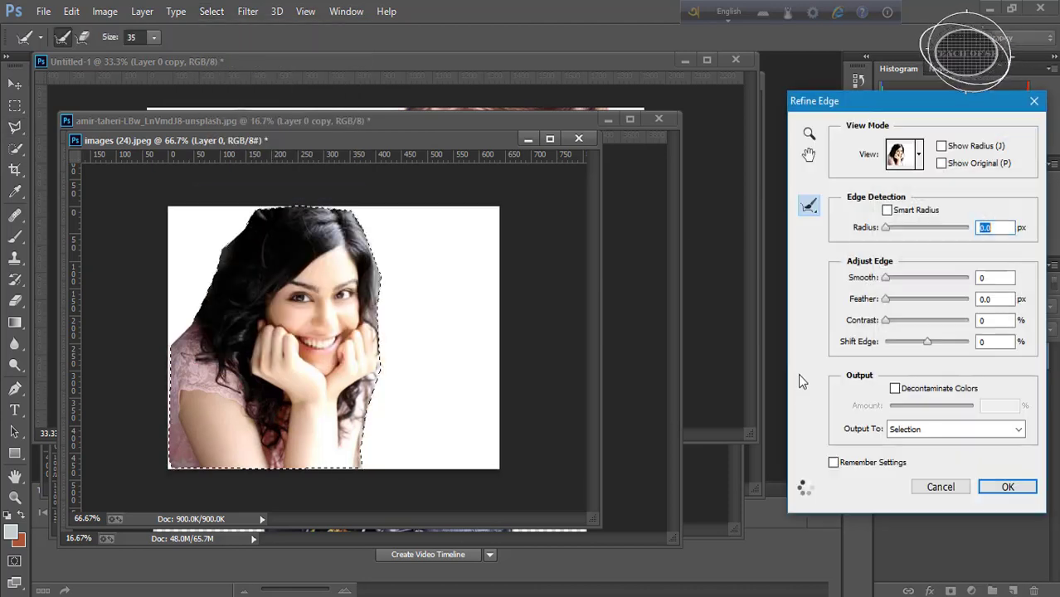
{"action": "left_click", "coordinate": [887, 210]}
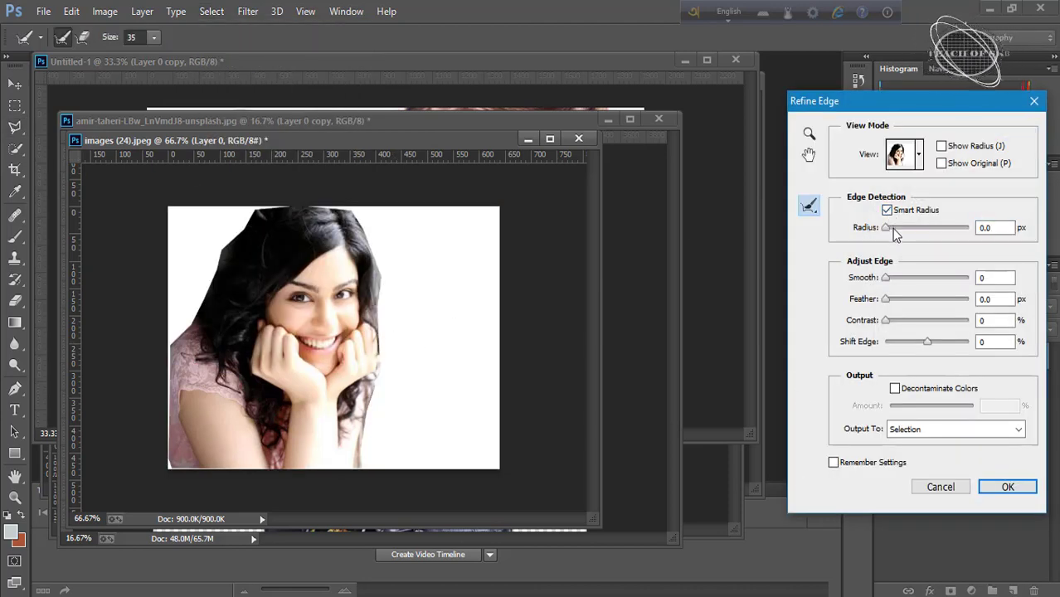
{"action": "left_click_drag", "start_coordinate": [885, 227], "coordinate": [893, 227]}
{"action": "left_click_drag", "start_coordinate": [888, 278], "coordinate": [900, 320]}
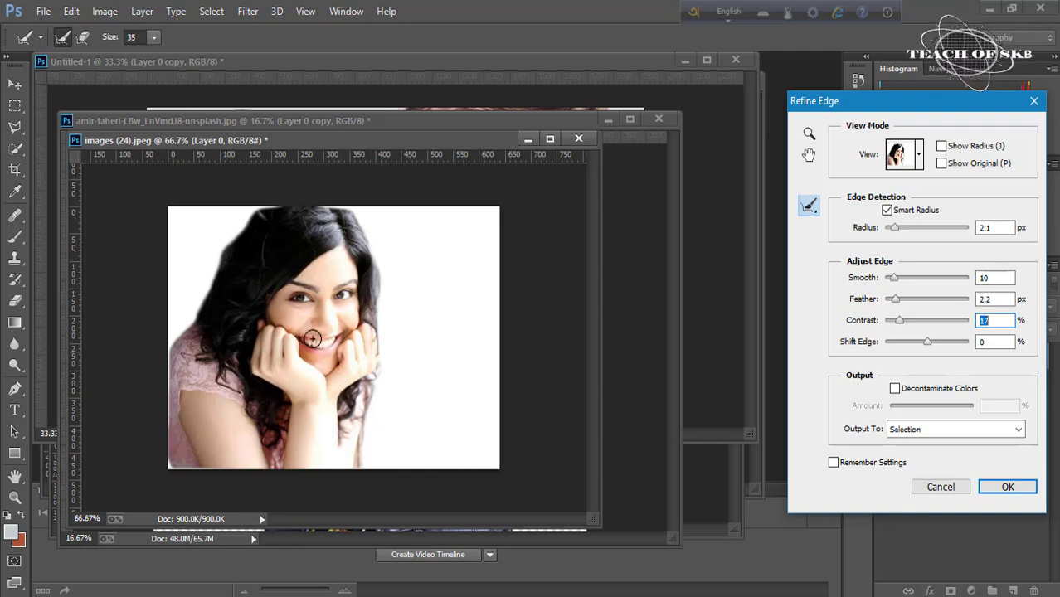
{"action": "left_click", "coordinate": [1022, 428]}
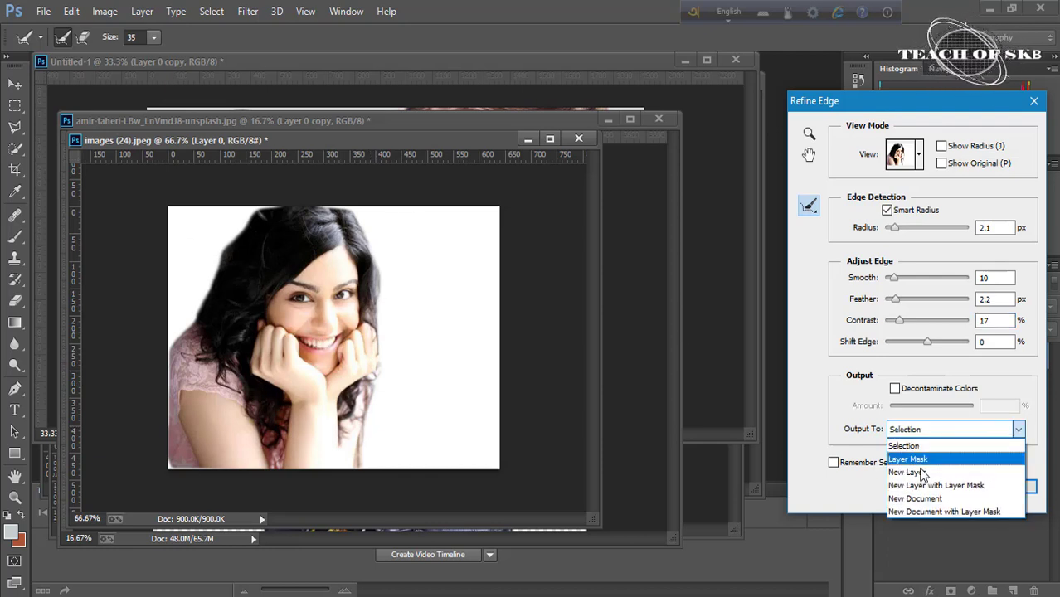
{"action": "left_click", "coordinate": [904, 474]}
{"action": "left_click", "coordinate": [1007, 486]}
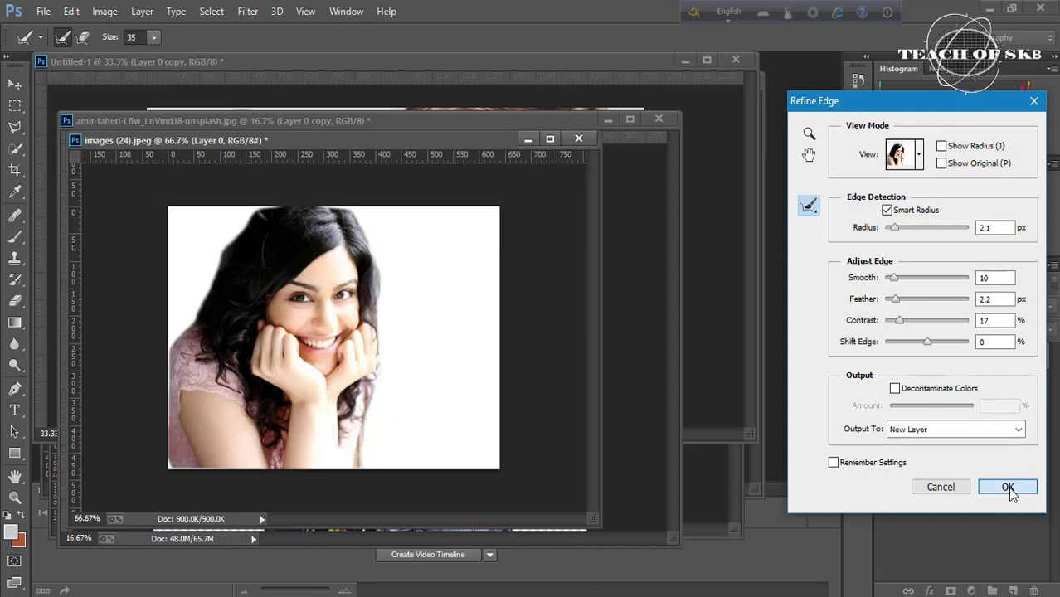
Centre the smiling woman's cut-out with the Move tool, then drag it into the Untitled-1 composite.
{"action": "left_click", "coordinate": [16, 84]}
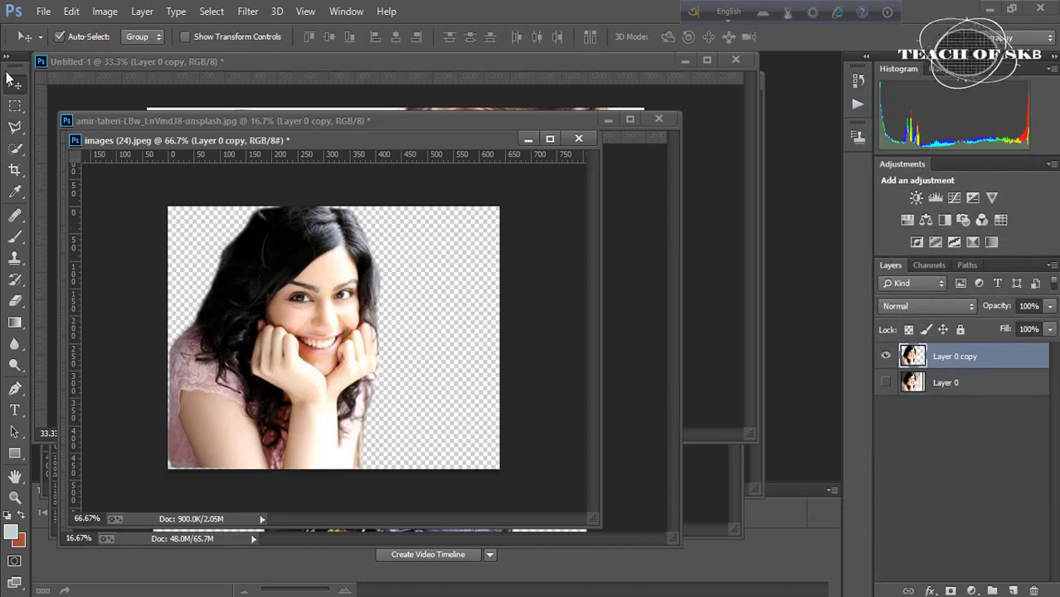
{"action": "left_click_drag", "start_coordinate": [253, 377], "coordinate": [442, 387]}
{"action": "mouse_move", "coordinate": [428, 489]}
{"action": "left_mouse_down"}
{"action": "mouse_move", "coordinate": [314, 365]}
{"action": "mouse_move", "coordinate": [287, 401]}
{"action": "mouse_move", "coordinate": [404, 526]}
{"action": "left_mouse_up"}
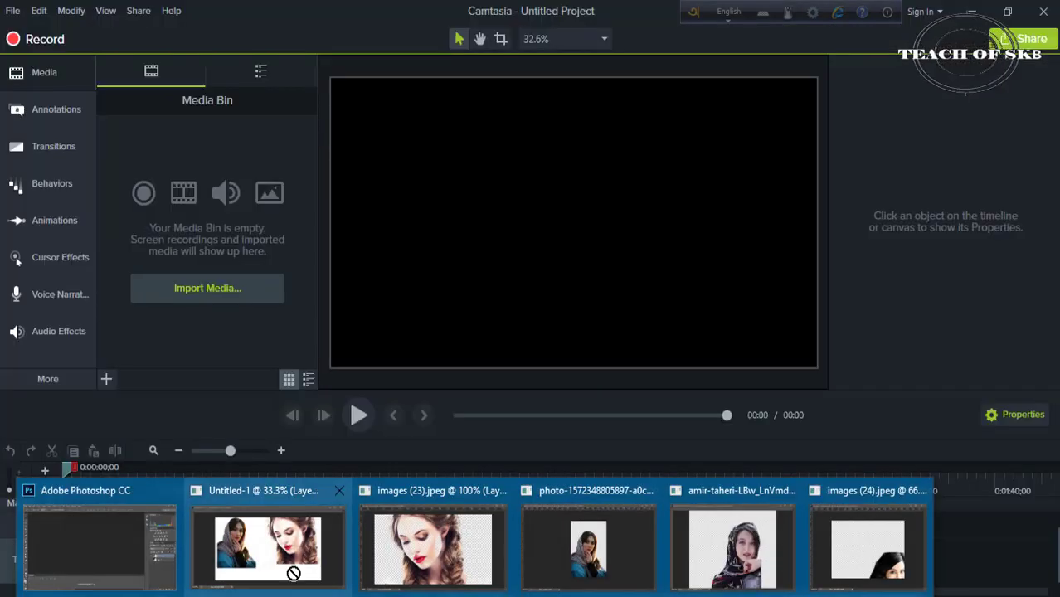
{"action": "mouse_move", "coordinate": [289, 569]}
{"action": "left_mouse_down"}
{"action": "mouse_move", "coordinate": [347, 307]}
{"action": "mouse_move", "coordinate": [398, 355]}
{"action": "left_mouse_up"}
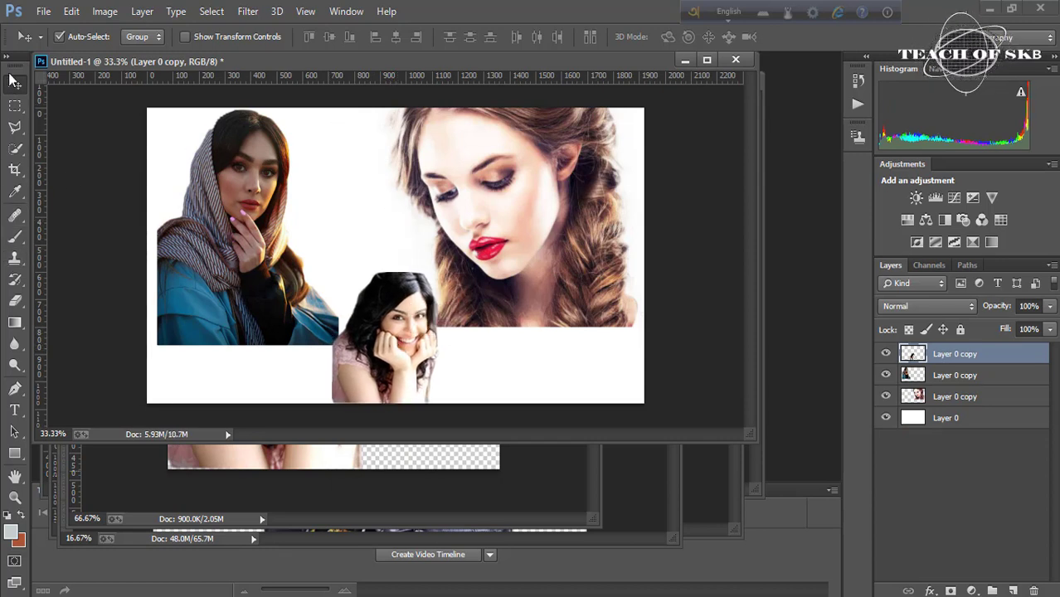
{"action": "key", "text": "l"}
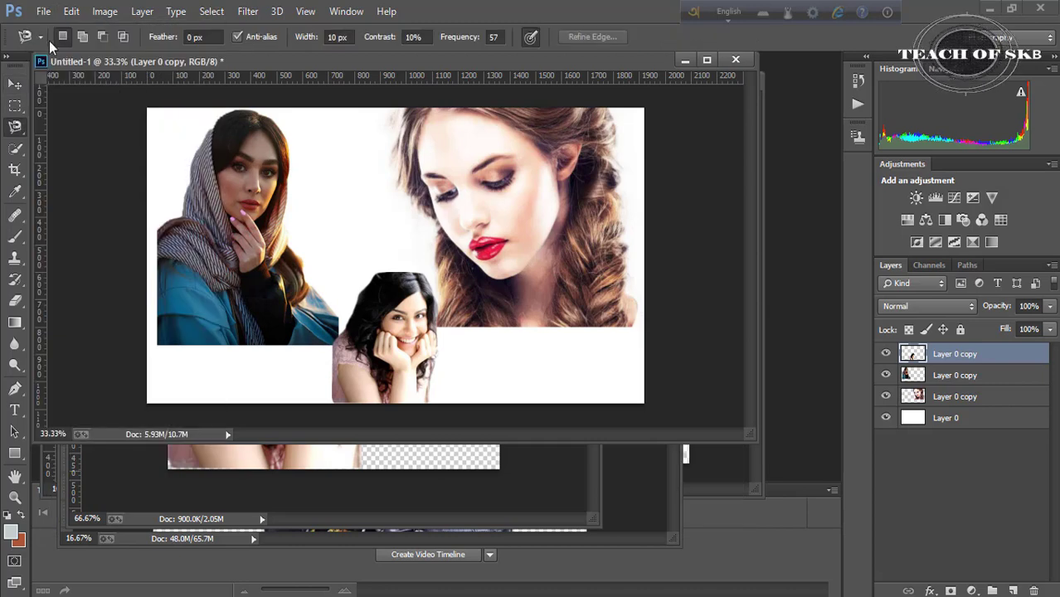
{"action": "left_click", "coordinate": [44, 12]}
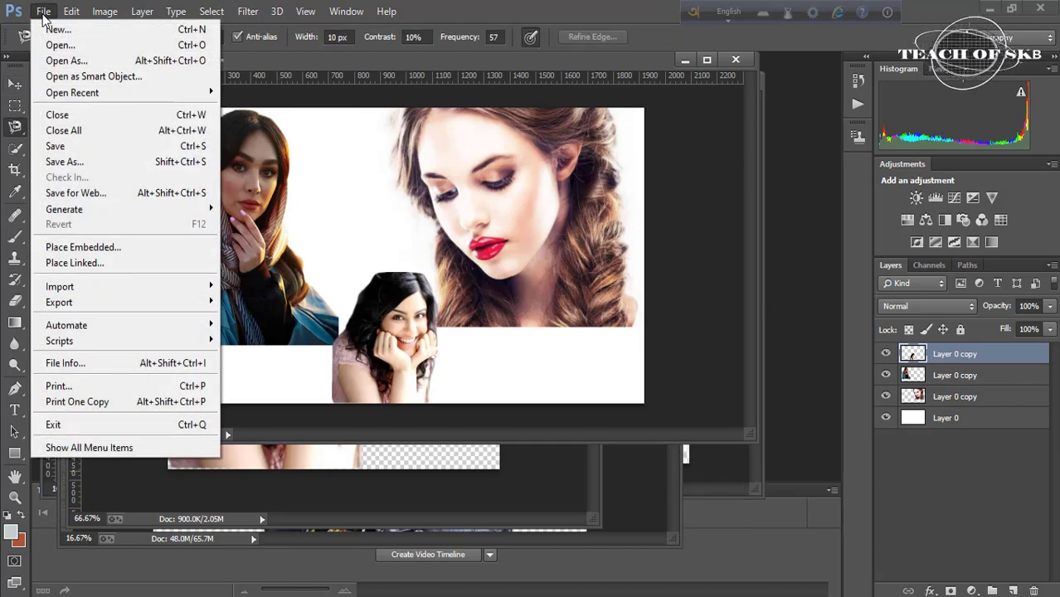
{"action": "left_click", "coordinate": [55, 45]}
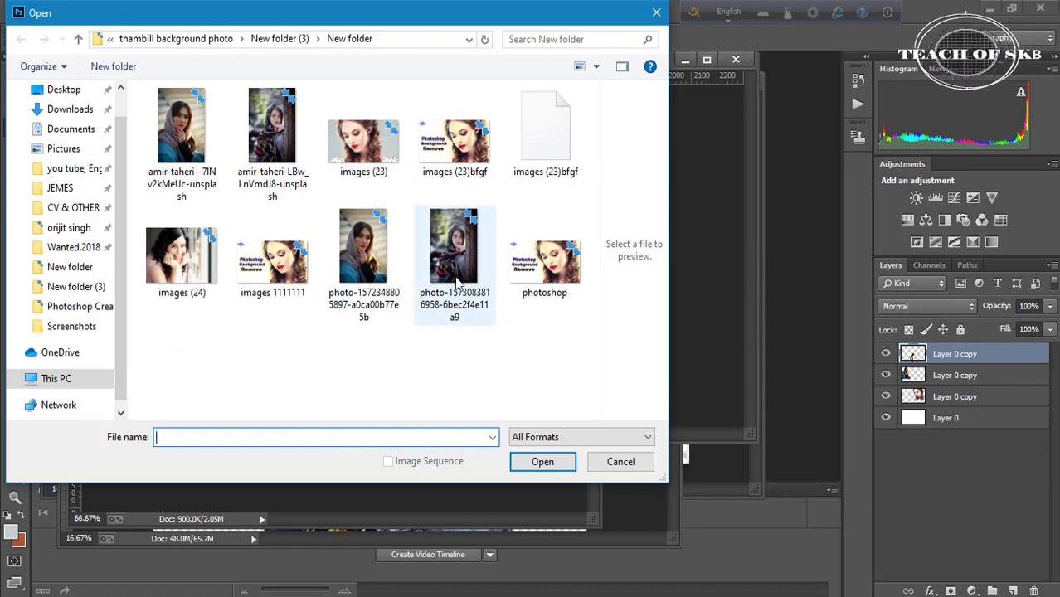
{"action": "left_click", "coordinate": [455, 274]}
{"action": "left_click", "coordinate": [545, 464]}
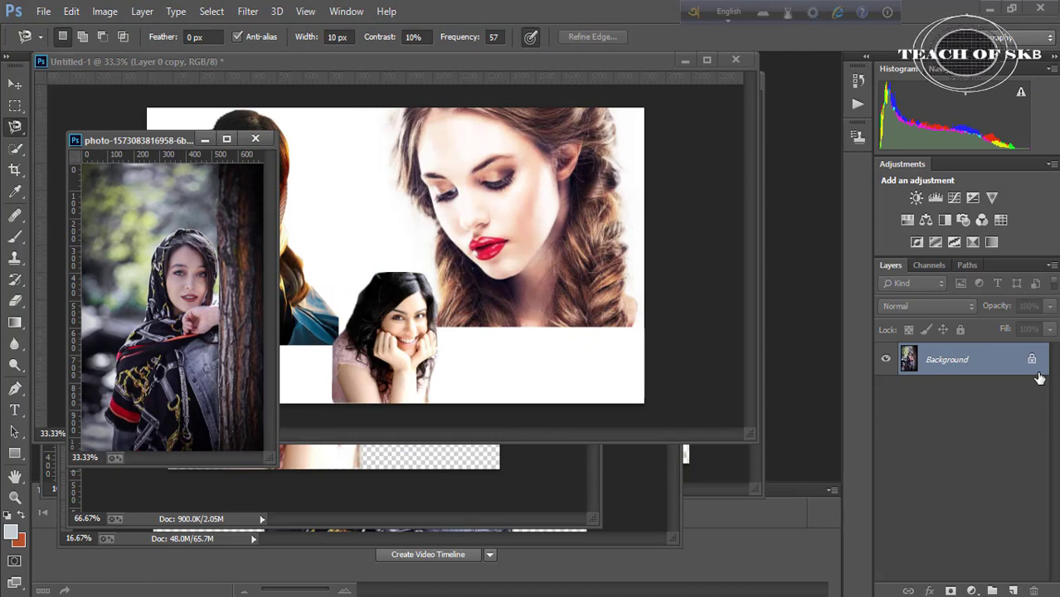
{"action": "left_click", "coordinate": [1031, 360]}
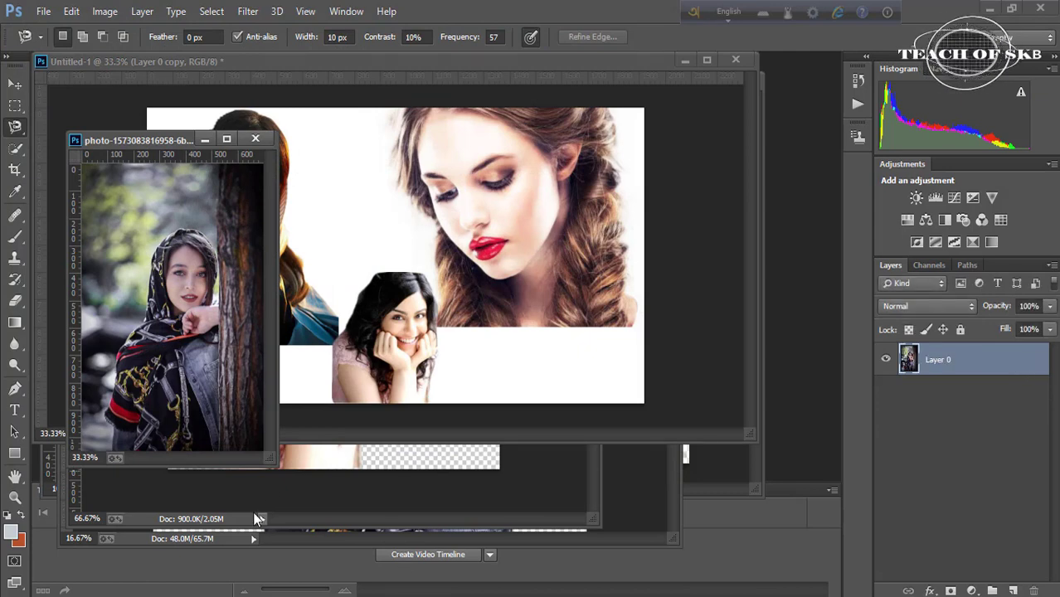
Enlarge the photo window, zoom to 66.7%, and trace the headscarf woman with the Magnetic Lasso.
{"action": "left_click_drag", "start_coordinate": [282, 461], "coordinate": [740, 508]}
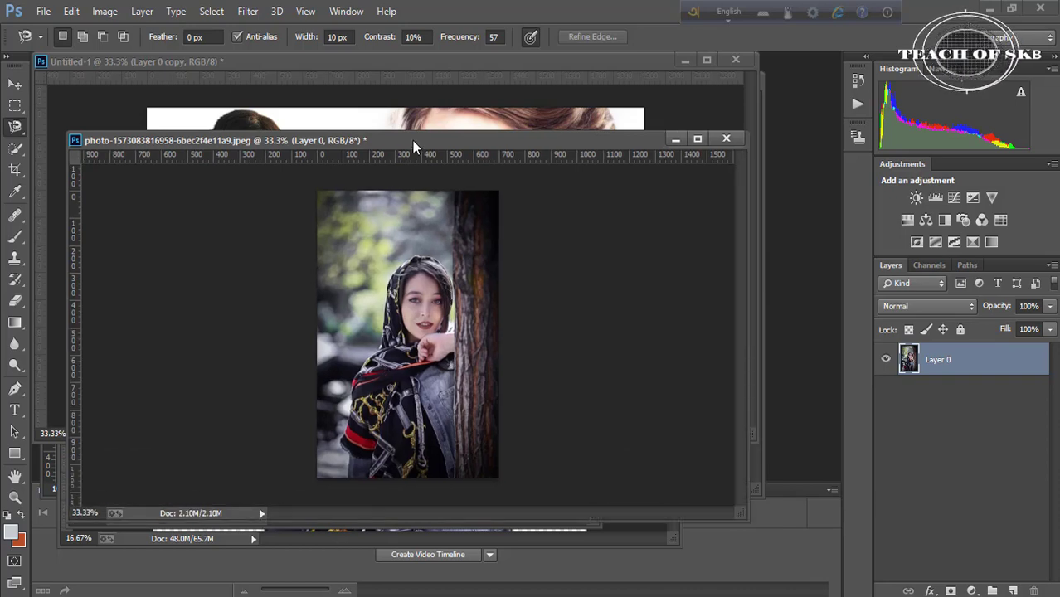
{"action": "left_click_drag", "start_coordinate": [413, 139], "coordinate": [416, 110]}
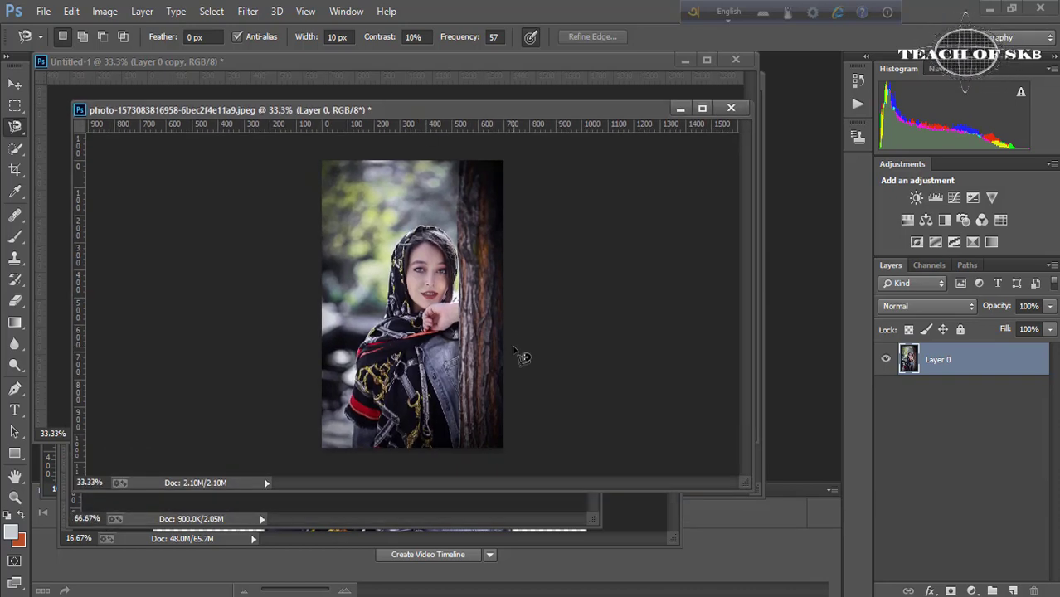
{"action": "key", "text": "ctrl+plus"}
{"action": "key", "text": "ctrl+plus"}
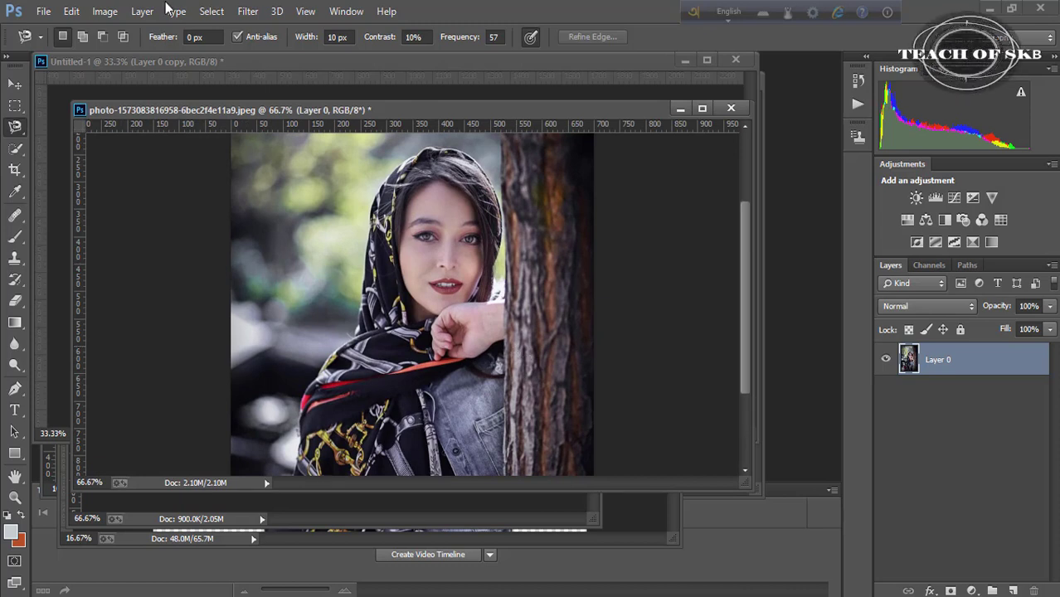
{"action": "right_click", "coordinate": [20, 126]}
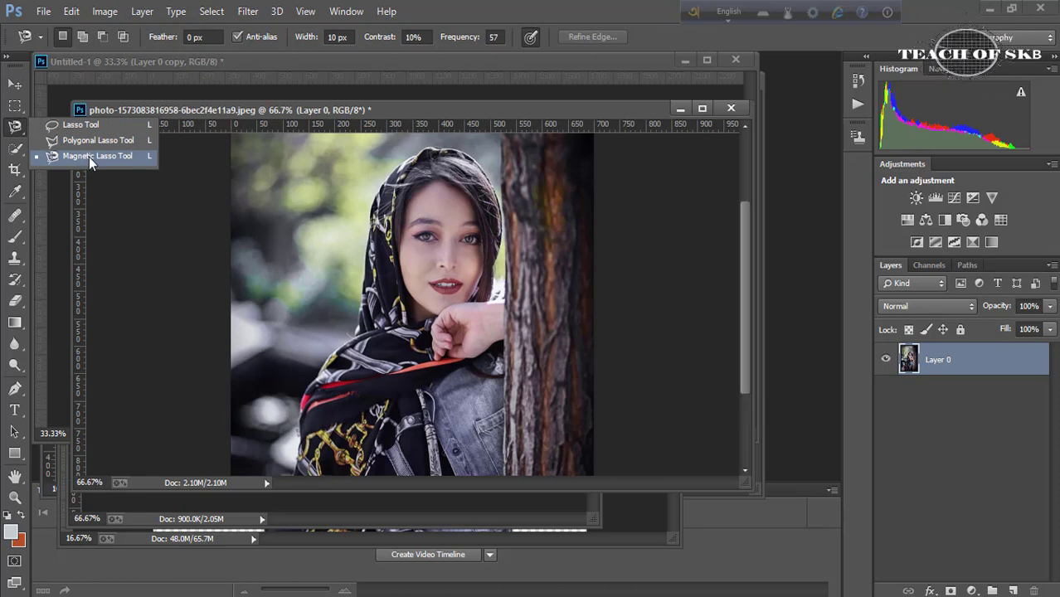
{"action": "left_click", "coordinate": [117, 158]}
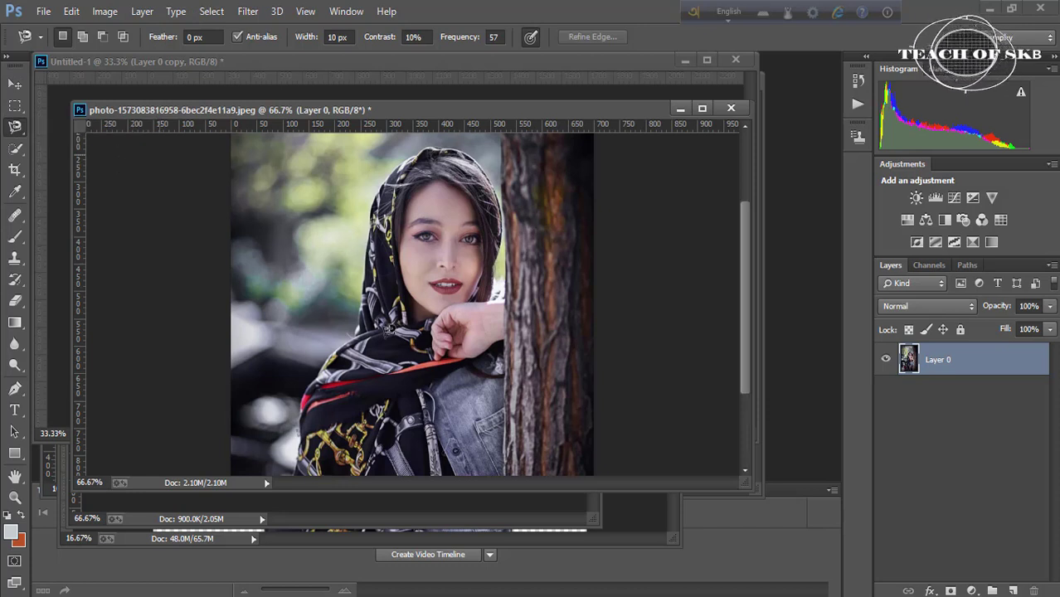
{"action": "left_click", "coordinate": [307, 470]}
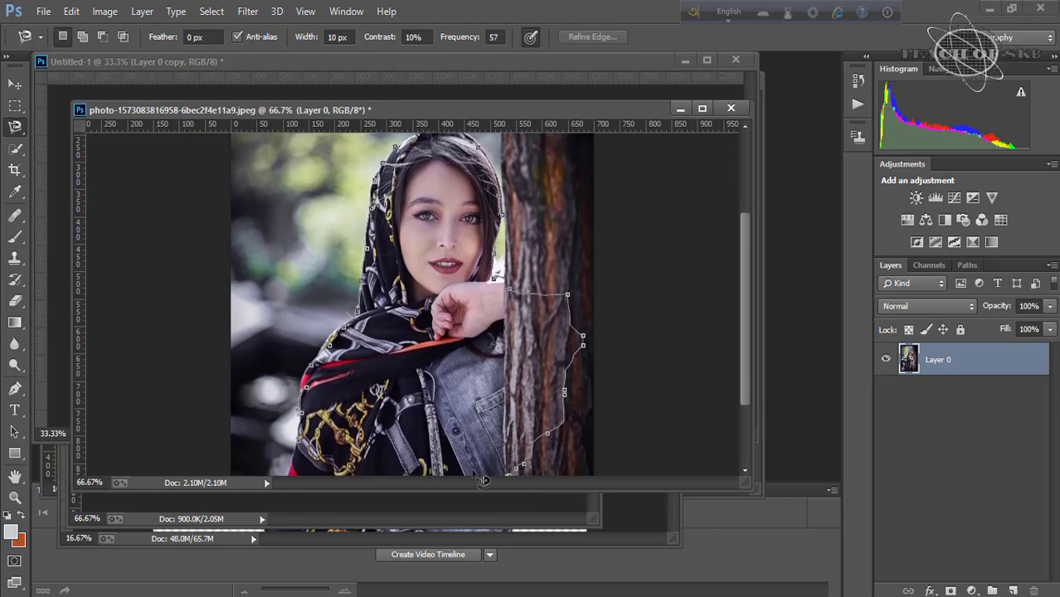
{"action": "left_click", "coordinate": [309, 452]}
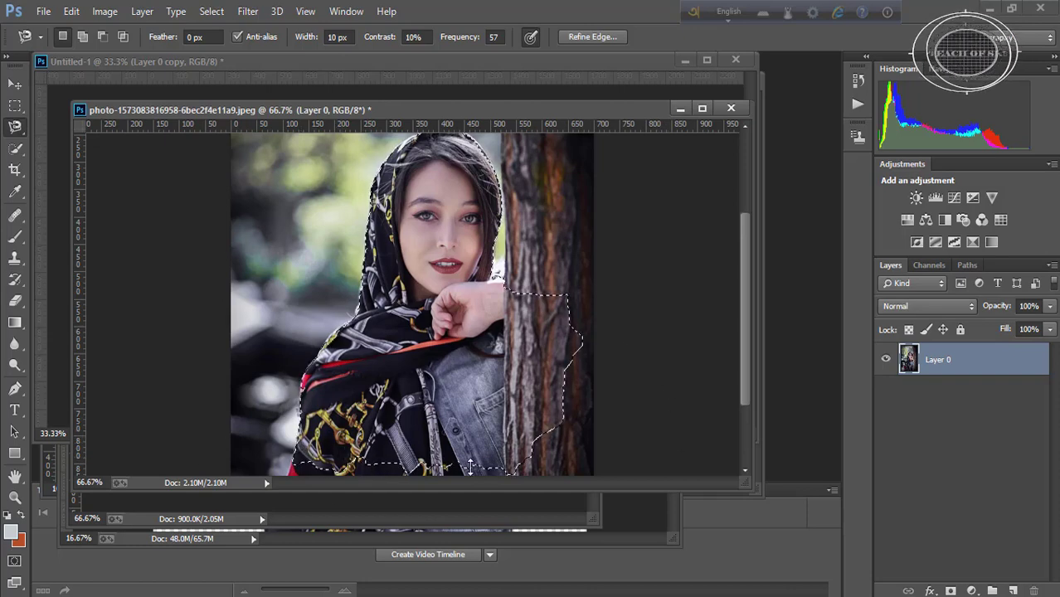
{"action": "left_click", "coordinate": [210, 13]}
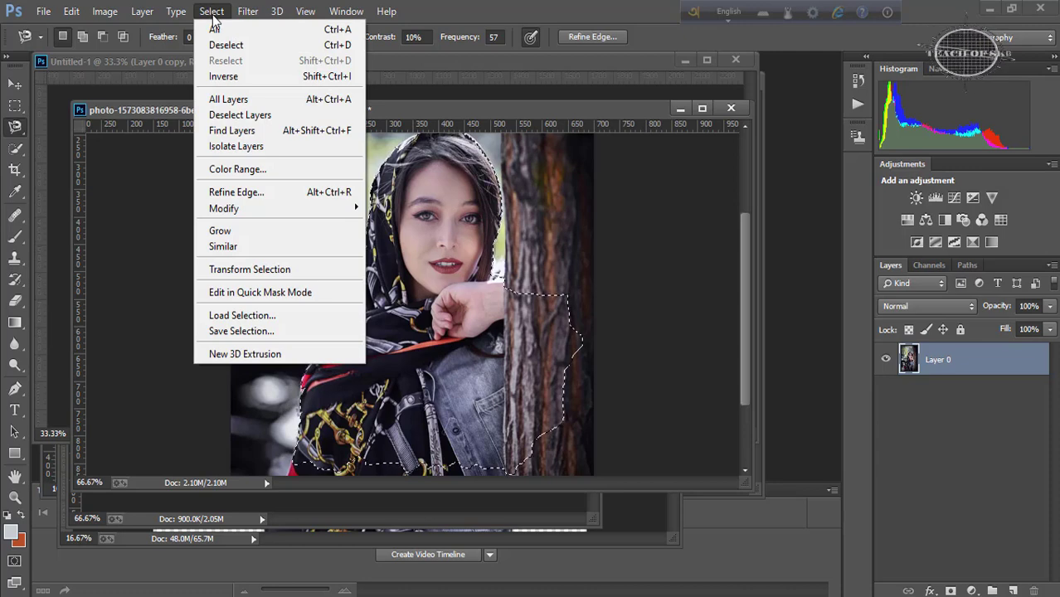
Refine the edge with Smart Radius 3.3 px, smooth 19, feather 3.1 px, contrast 12%, output to a new layer.
{"action": "left_click", "coordinate": [253, 199]}
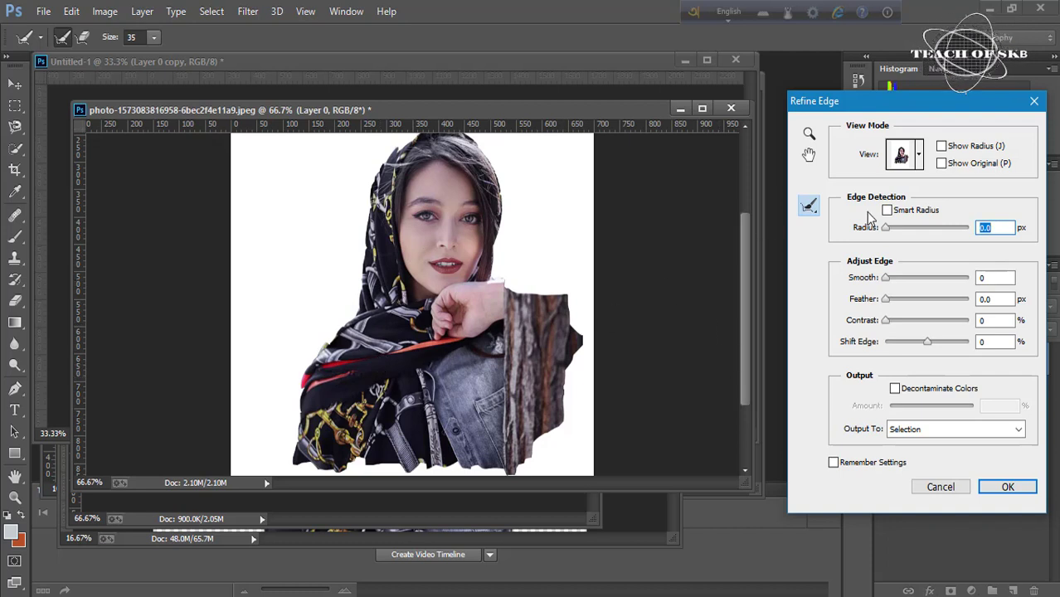
{"action": "left_click", "coordinate": [900, 226]}
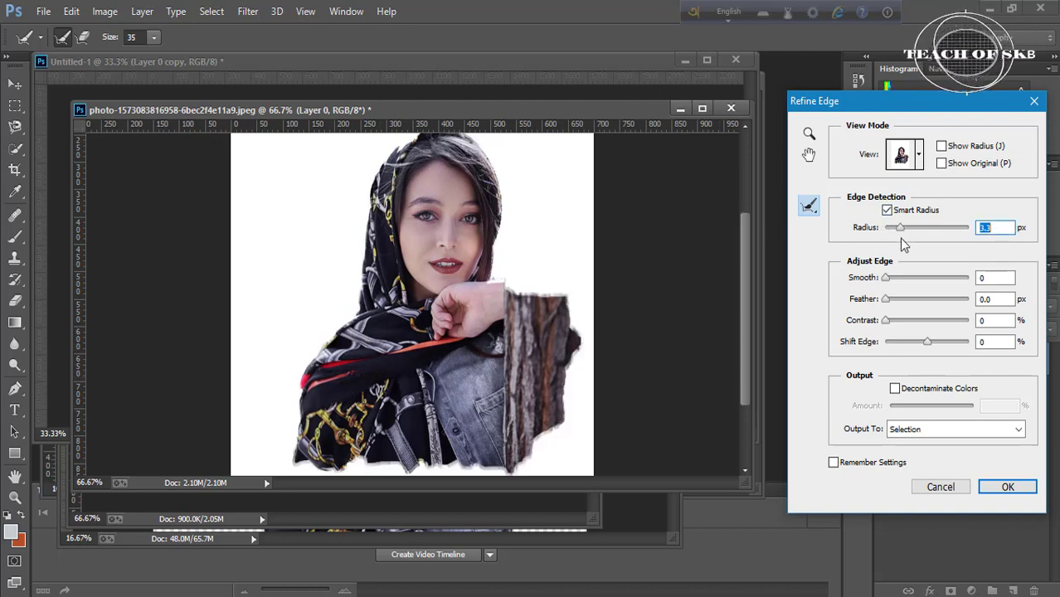
{"action": "left_click", "coordinate": [901, 277]}
{"action": "left_click", "coordinate": [900, 298]}
{"action": "left_click", "coordinate": [893, 320]}
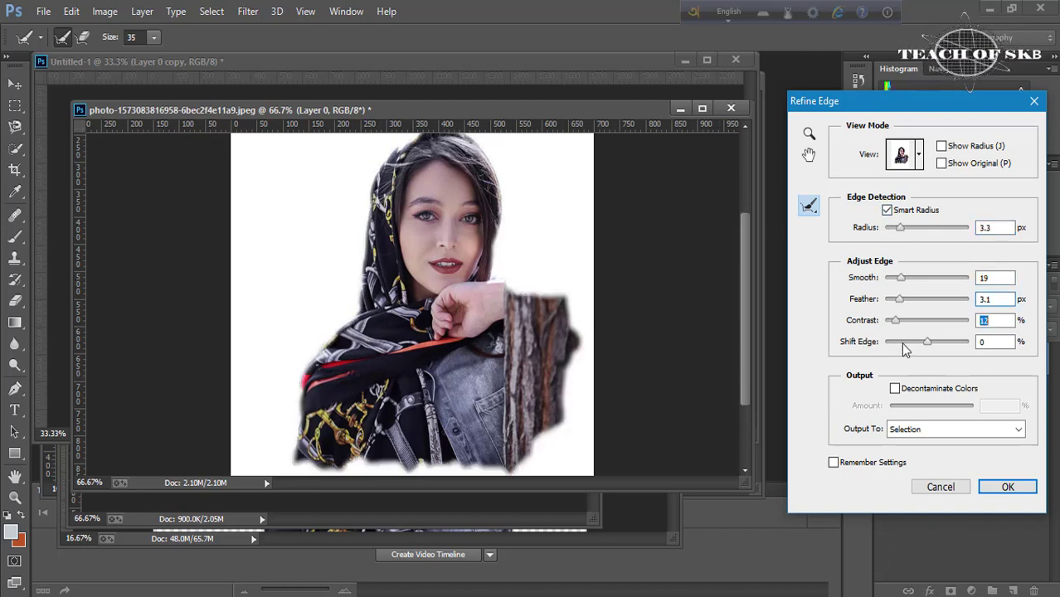
{"action": "left_click", "coordinate": [979, 430]}
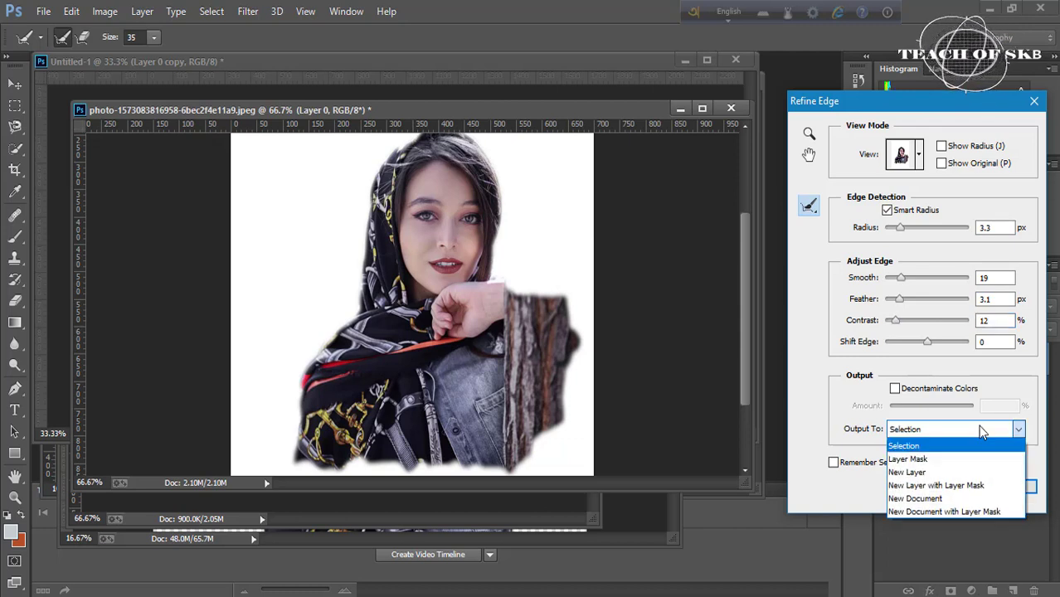
{"action": "left_click", "coordinate": [913, 475]}
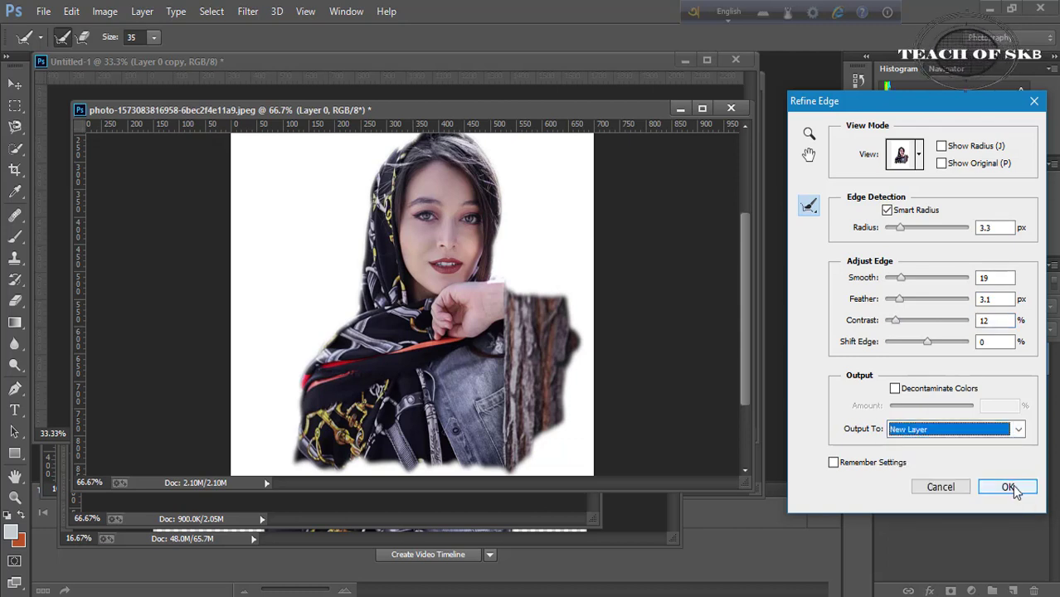
{"action": "left_click", "coordinate": [1009, 488]}
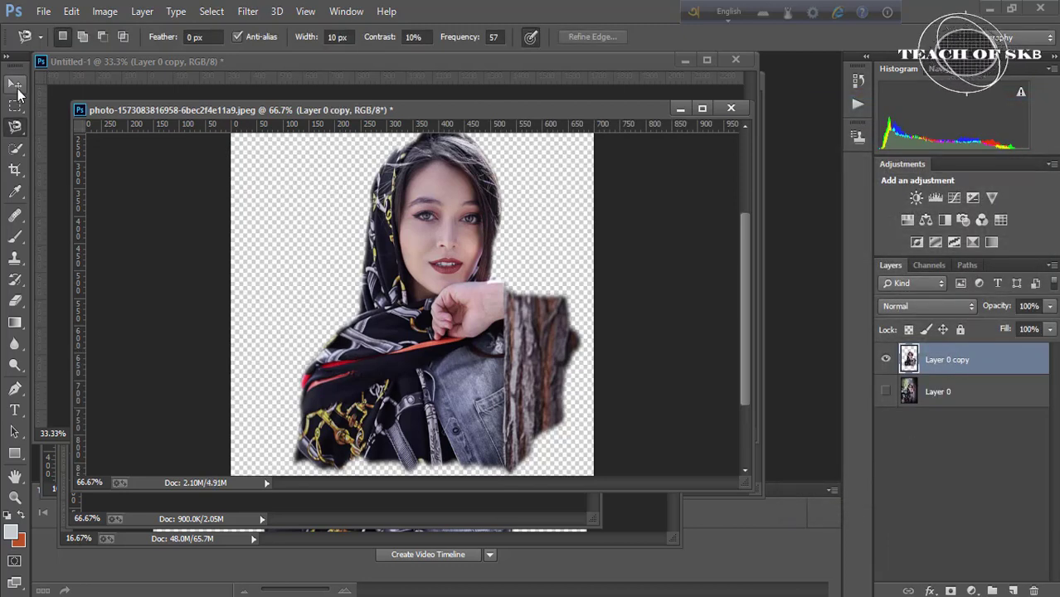
Nudge Layer 0 copy into position with the Move tool, then switch back to Untitled-1.
{"action": "left_click", "coordinate": [17, 91]}
{"action": "mouse_move", "coordinate": [466, 349]}
{"action": "left_mouse_down"}
{"action": "mouse_move", "coordinate": [496, 328]}
{"action": "mouse_move", "coordinate": [432, 361]}
{"action": "left_mouse_up"}
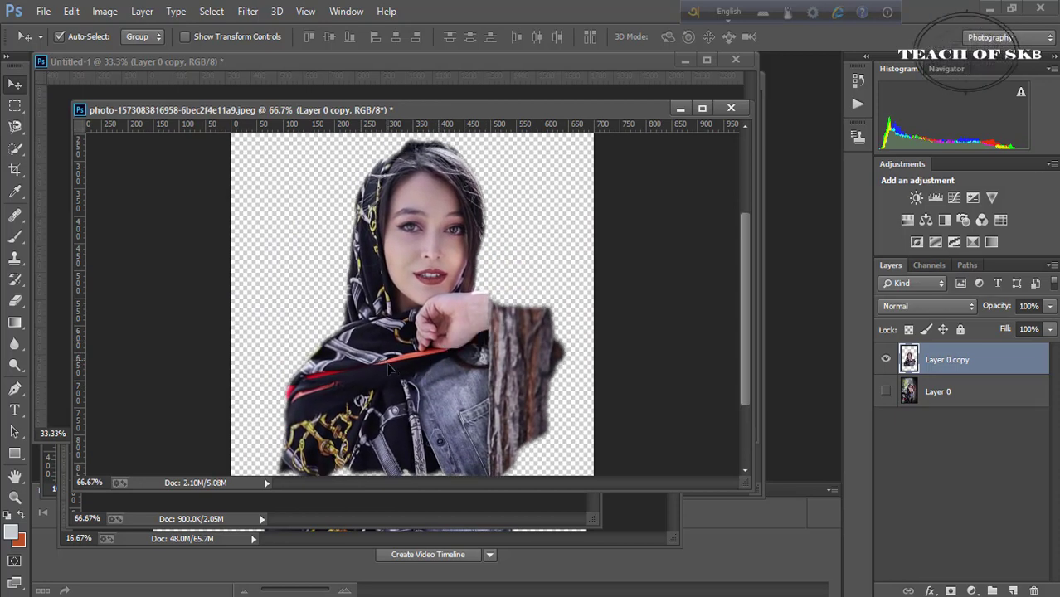
{"action": "left_click_drag", "start_coordinate": [389, 369], "coordinate": [385, 378]}
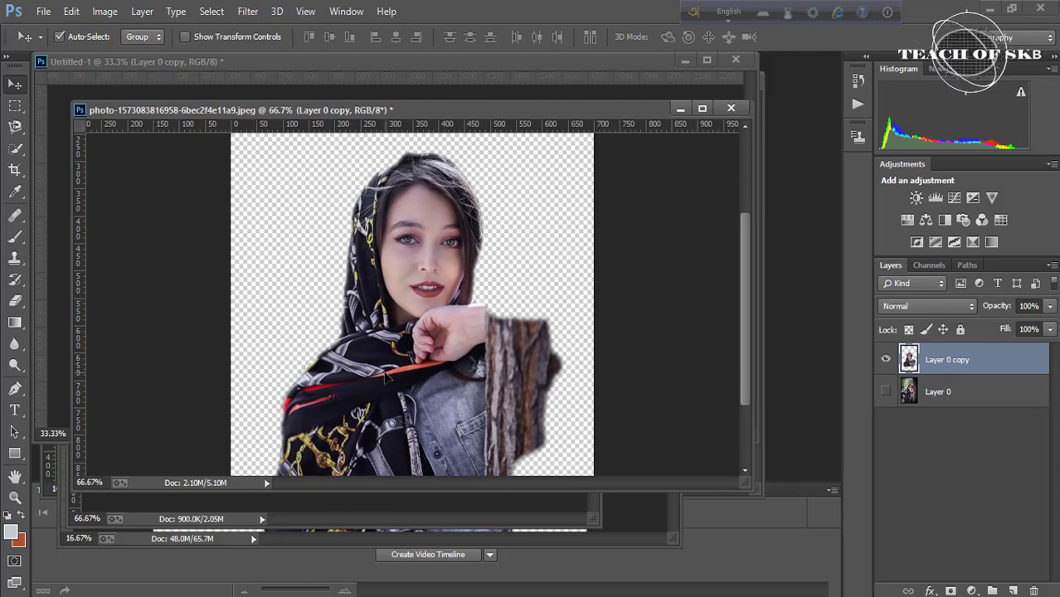
{"action": "mouse_move", "coordinate": [399, 383]}
{"action": "left_mouse_down"}
{"action": "mouse_move", "coordinate": [402, 362]}
{"action": "mouse_move", "coordinate": [430, 397]}
{"action": "mouse_move", "coordinate": [435, 437]}
{"action": "mouse_move", "coordinate": [414, 401]}
{"action": "left_mouse_up"}
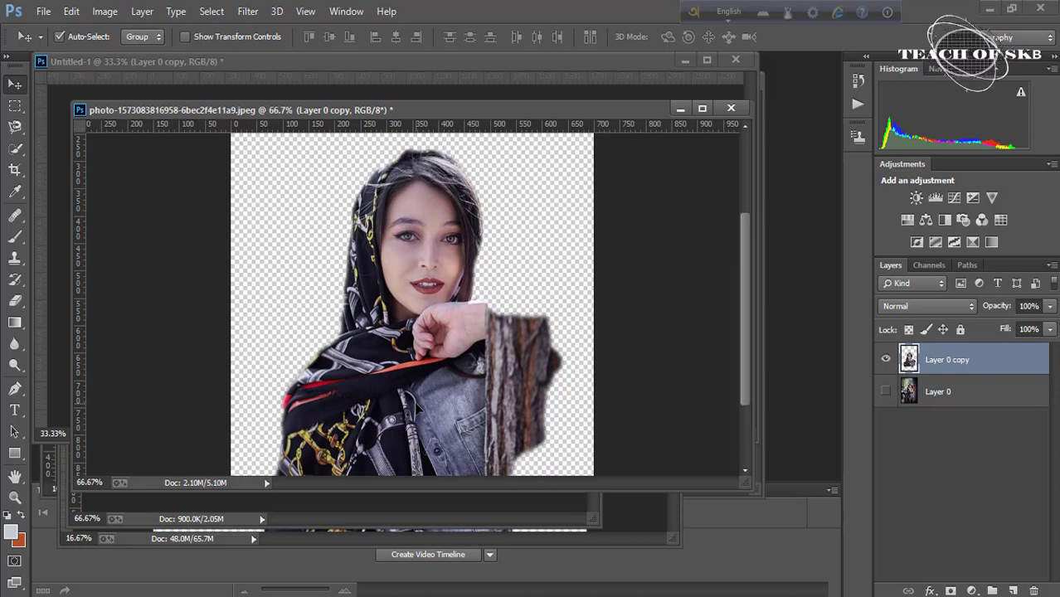
{"action": "left_click_drag", "start_coordinate": [425, 427], "coordinate": [417, 422]}
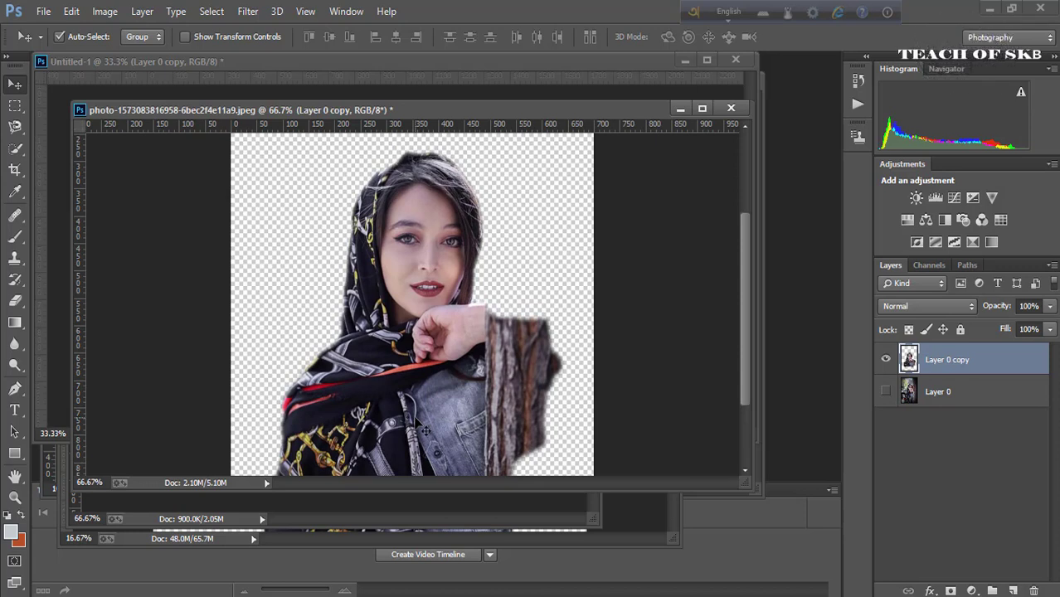
{"action": "left_click_drag", "start_coordinate": [424, 432], "coordinate": [415, 419]}
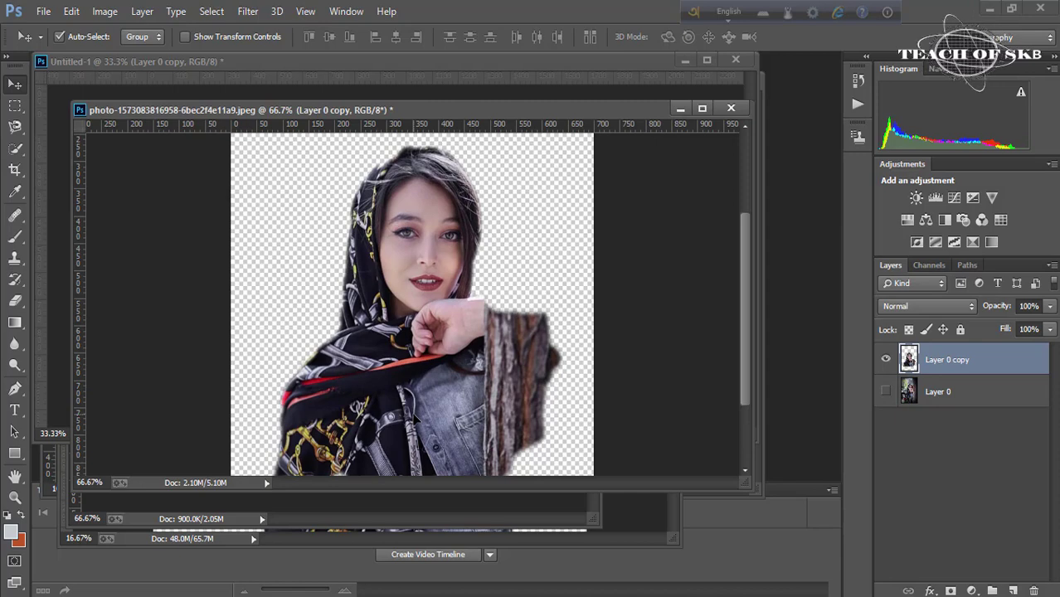
{"action": "key", "text": "ctrl+Tab"}
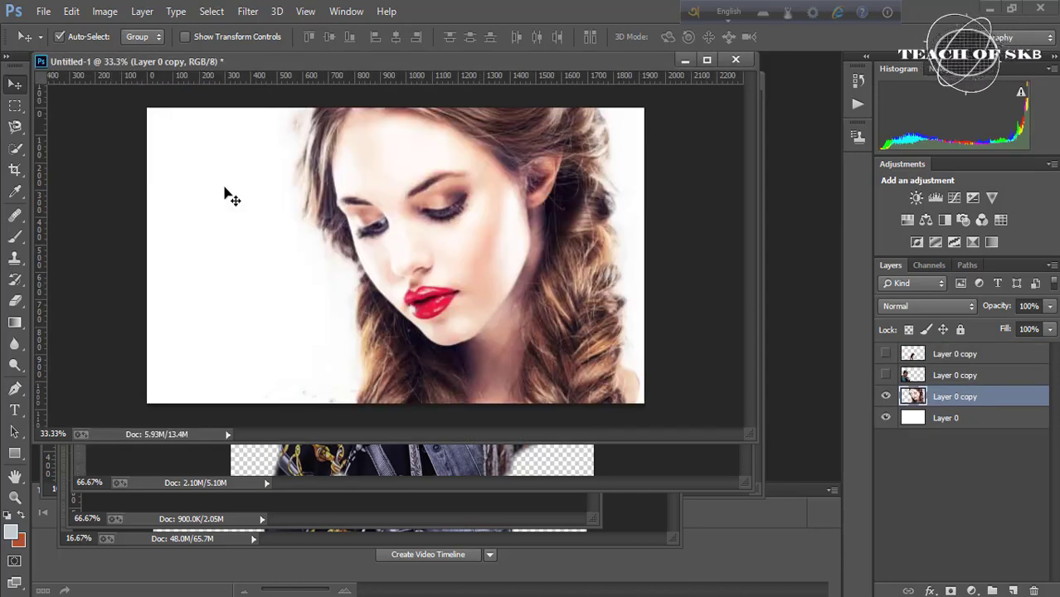
Save the composite as JPEG file Untitled-1 with High (8) quality in JPEG Options.
{"action": "left_click", "coordinate": [42, 12]}
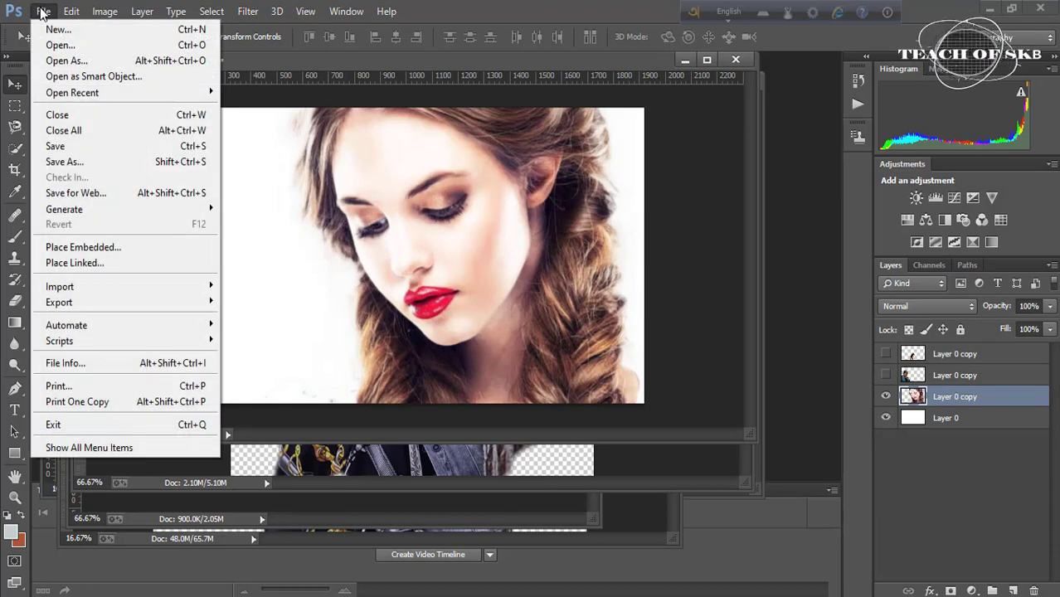
{"action": "left_click", "coordinate": [65, 162]}
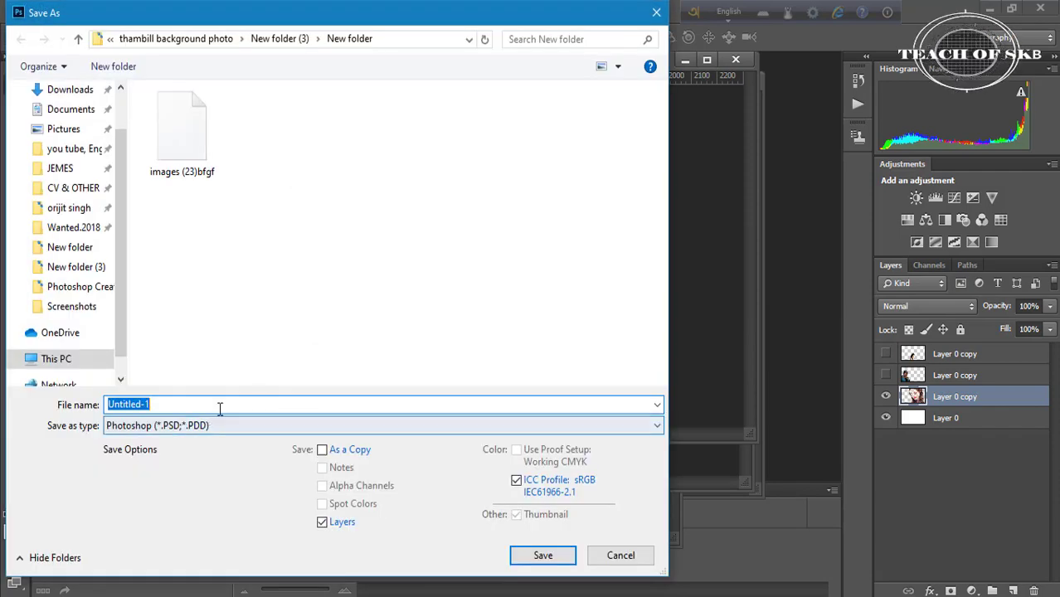
{"action": "left_click", "coordinate": [320, 426]}
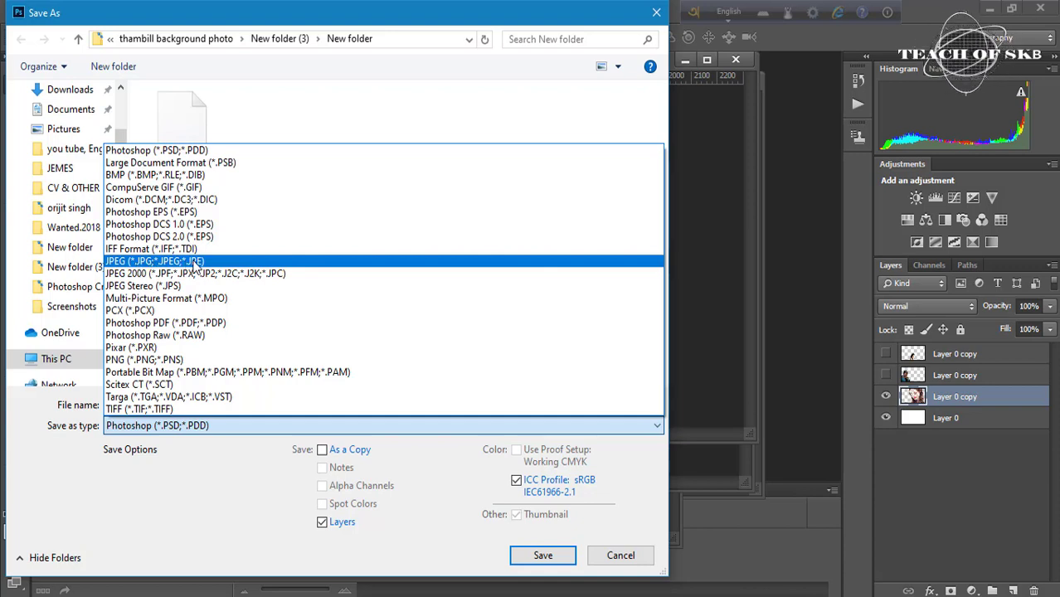
{"action": "left_click", "coordinate": [197, 262]}
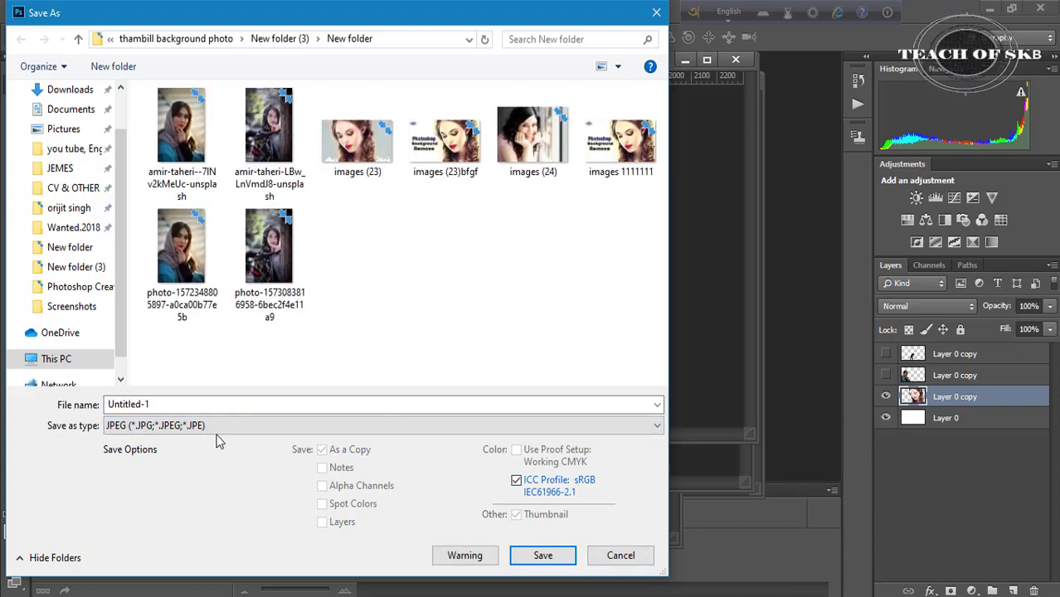
{"action": "left_click", "coordinate": [195, 410]}
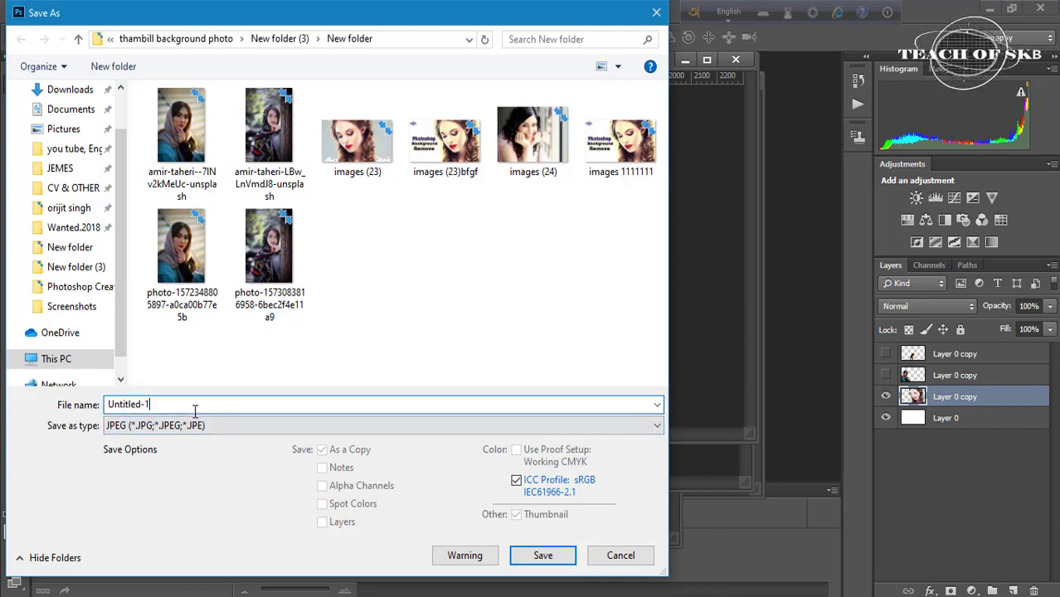
{"action": "left_click", "coordinate": [543, 555]}
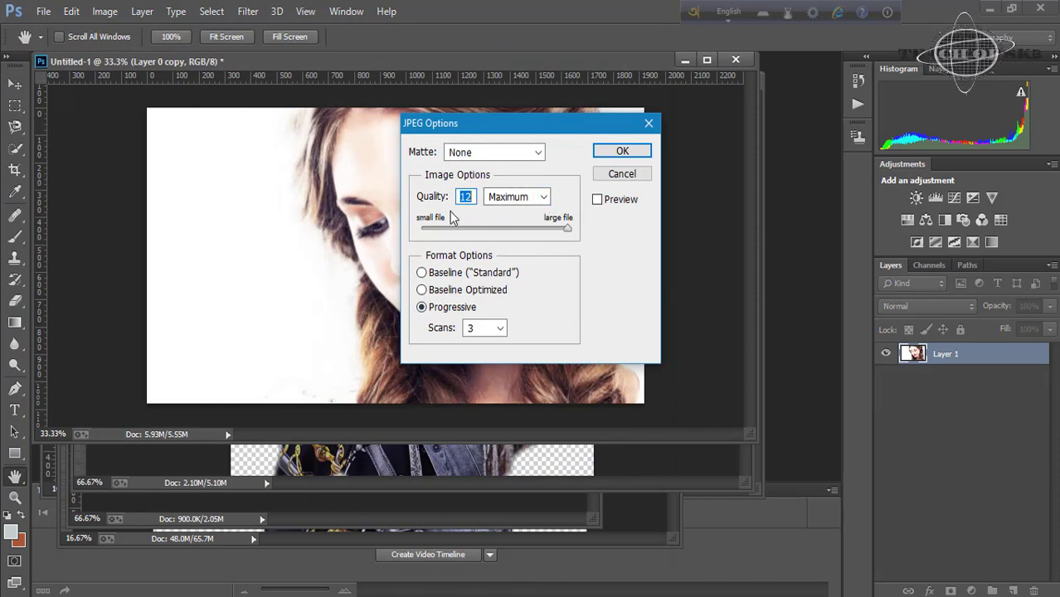
{"action": "left_click", "coordinate": [544, 197]}
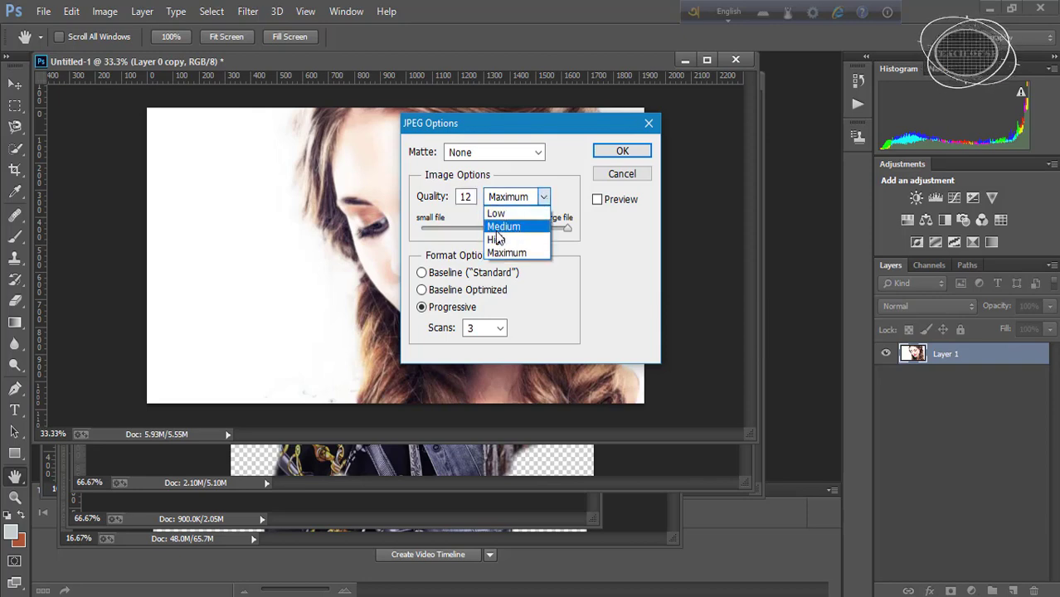
{"action": "left_click", "coordinate": [498, 237]}
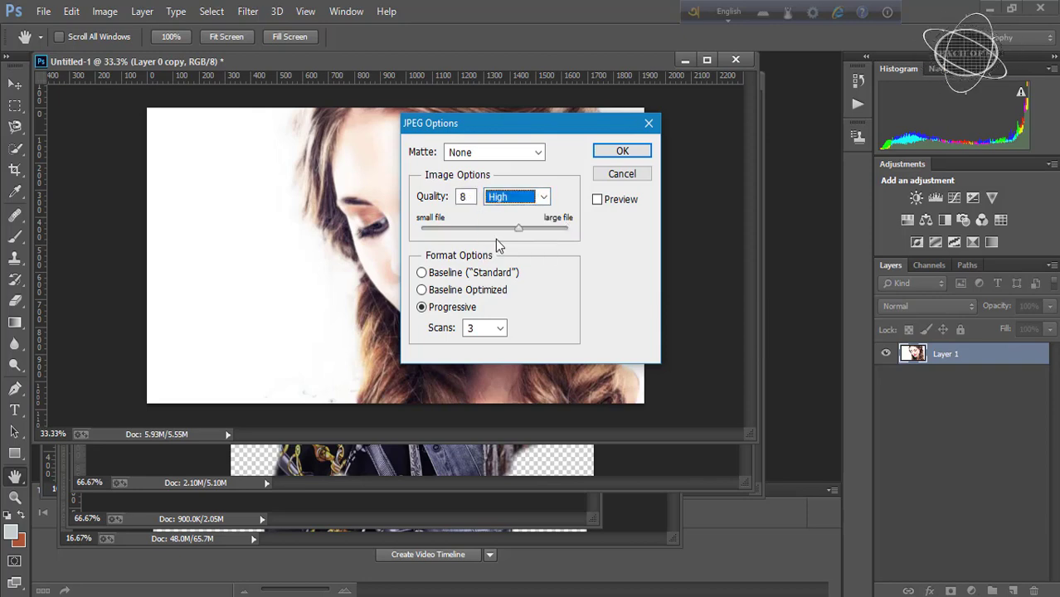
{"action": "left_click", "coordinate": [623, 154]}
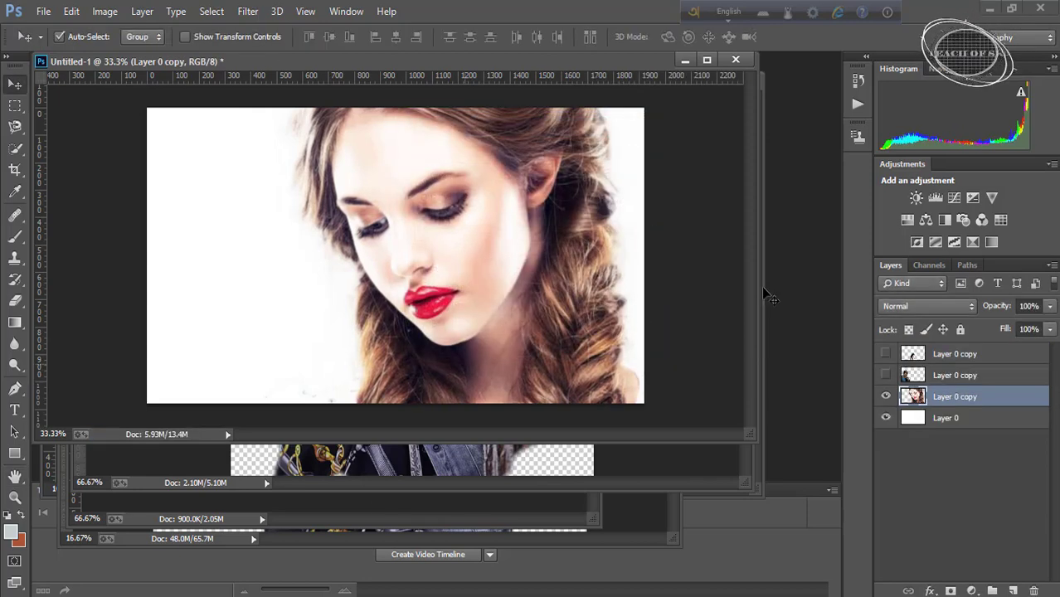